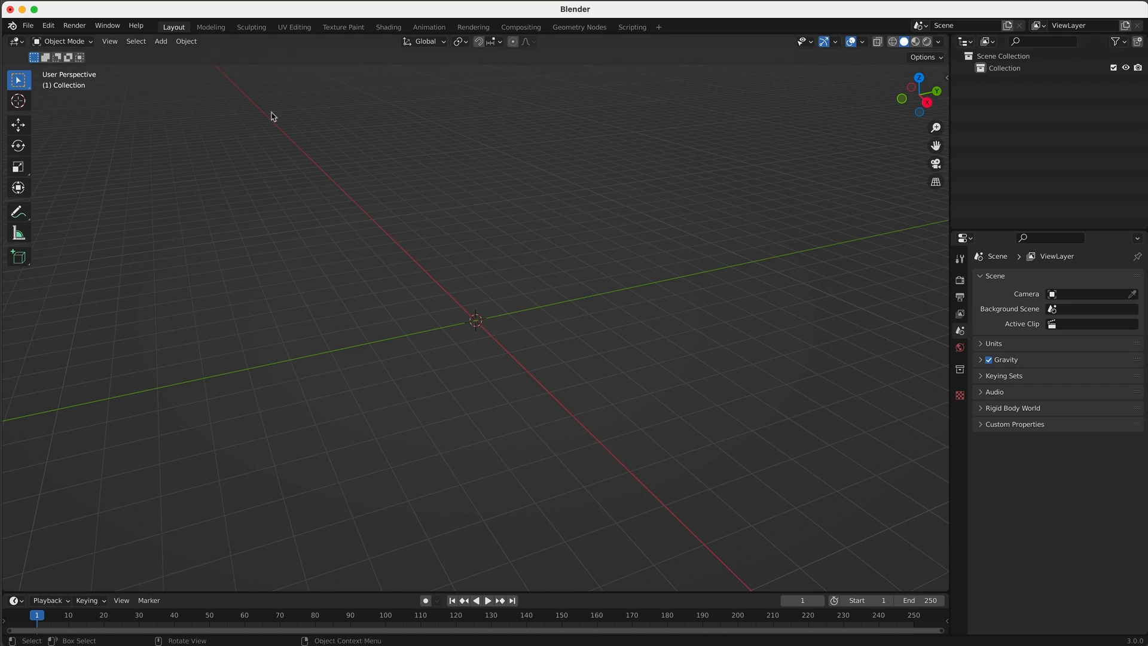
# Add a UV sphere mesh at the world origin and deselect it
pyautogui.click(161, 41)
pyautogui.moveTo(180, 55)
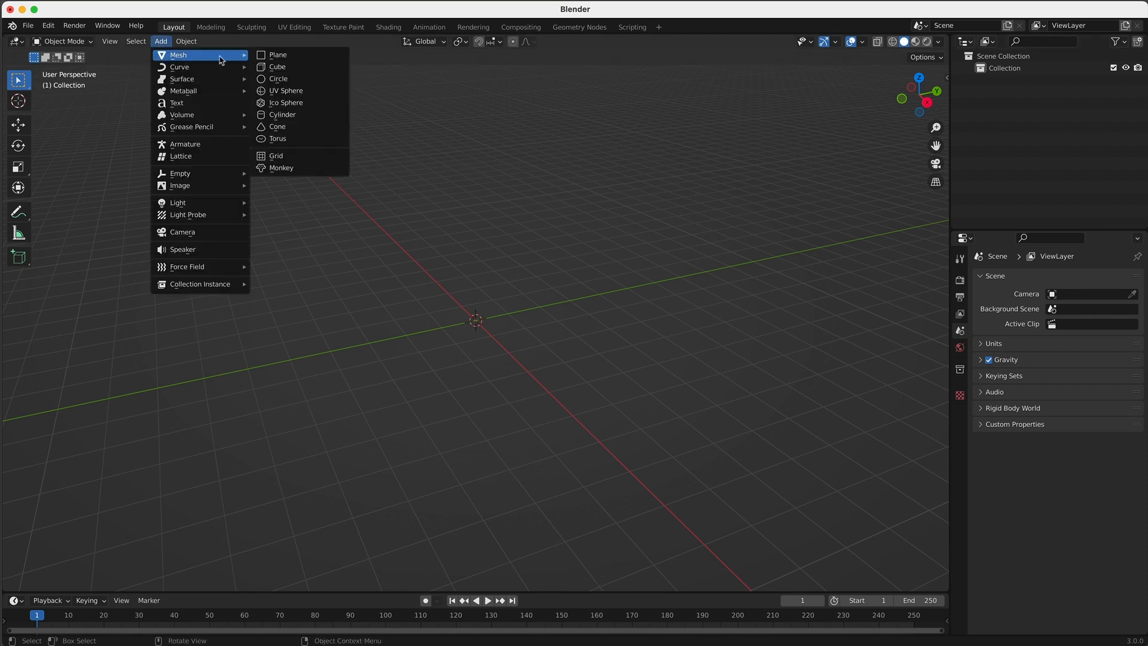
pyautogui.click(284, 91)
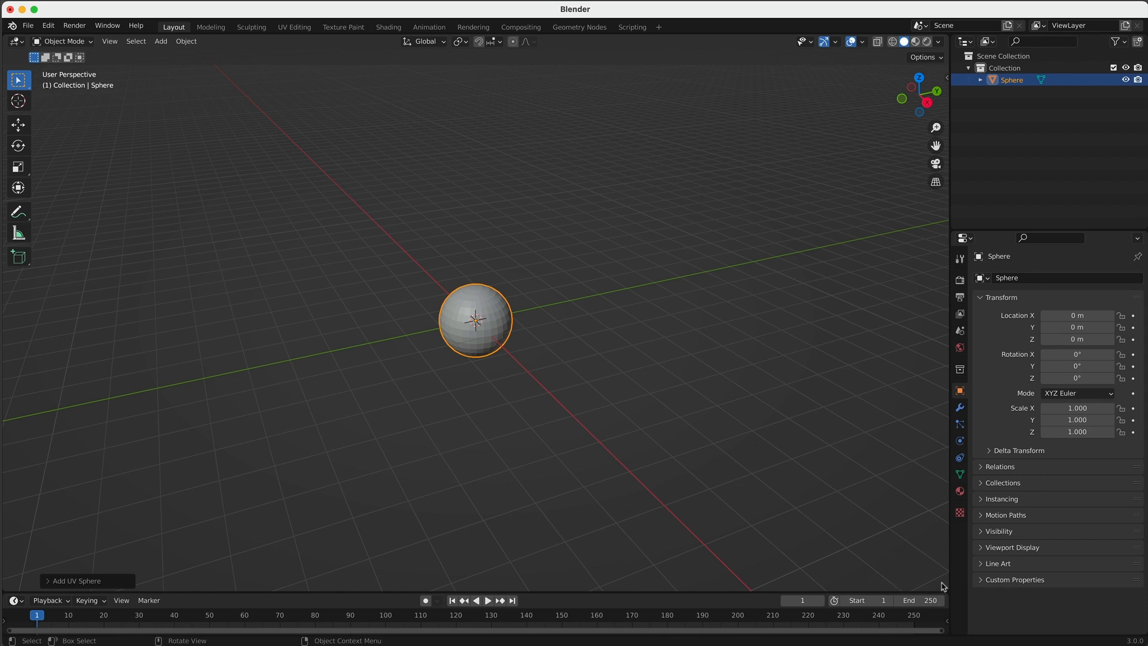
pyautogui.hotkey('alt', 'a')
# Split the 3D viewport into one large perspective view and two small stacked views showing the sphere in top and front orthographic
pyautogui.moveTo(943, 585); pyautogui.dragTo(267, 558)
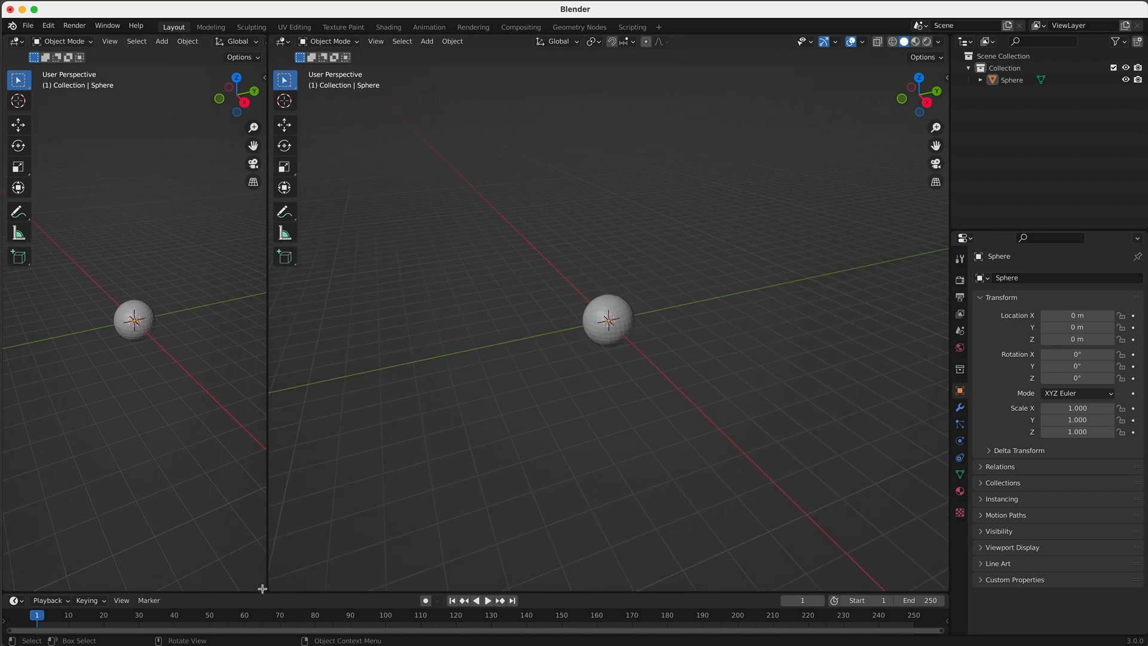
pyautogui.moveTo(263, 588); pyautogui.dragTo(259, 309)
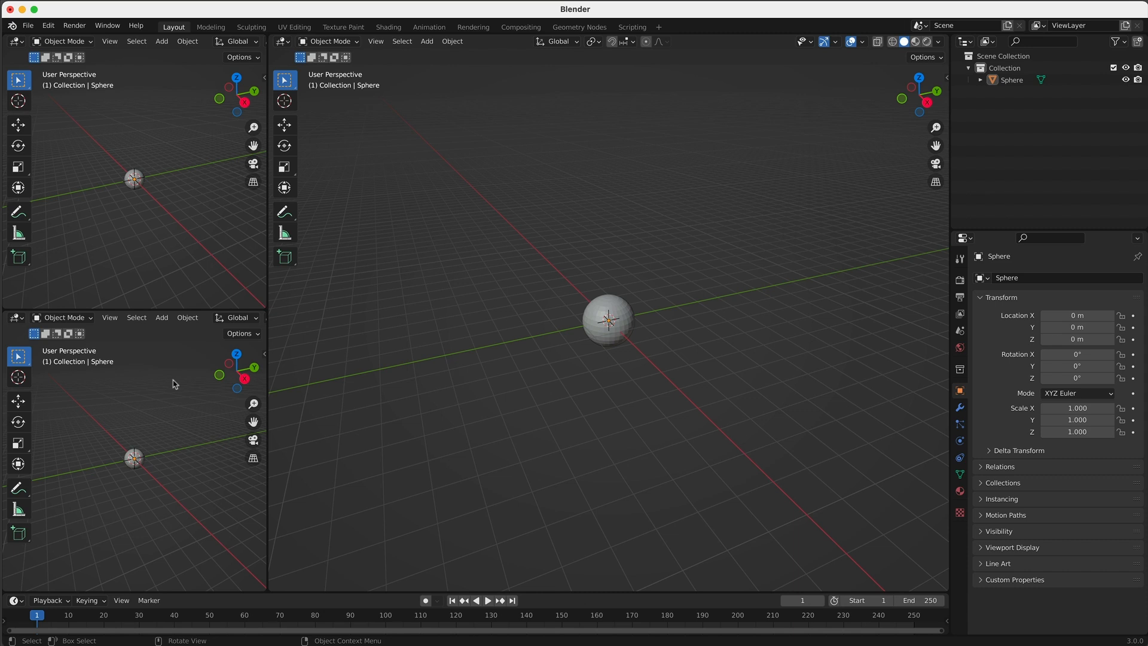
pyautogui.press('KP_1')
pyautogui.scroll(10, 179, 410)
pyautogui.scroll(-1, 180, 410)
pyautogui.press('KP_7')
pyautogui.scroll(8, 172, 237)
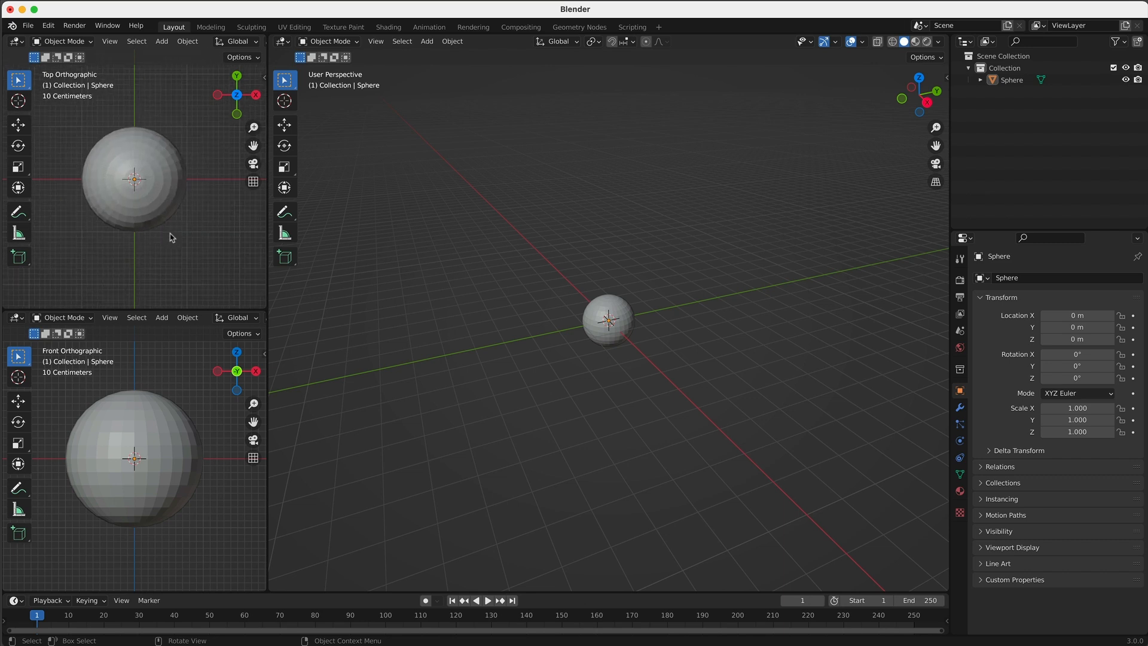
# Switch the sphere from Object Mode to Sculpt Mode
pyautogui.click(328, 42)
pyautogui.click(333, 80)
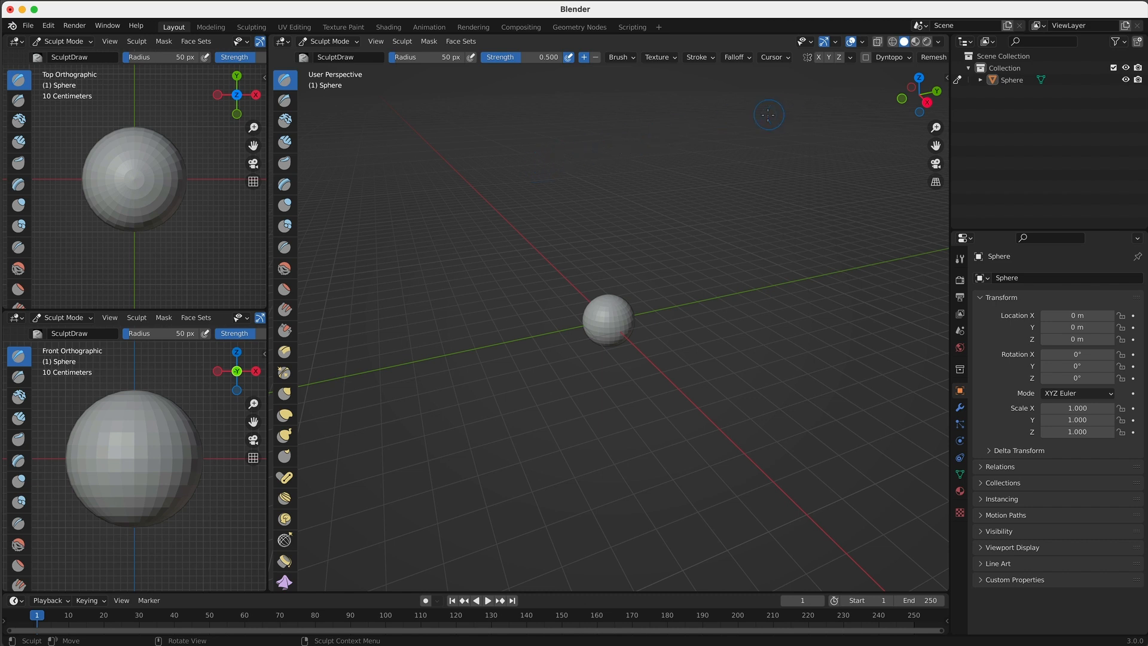
pyautogui.scroll(1, 689, 158)
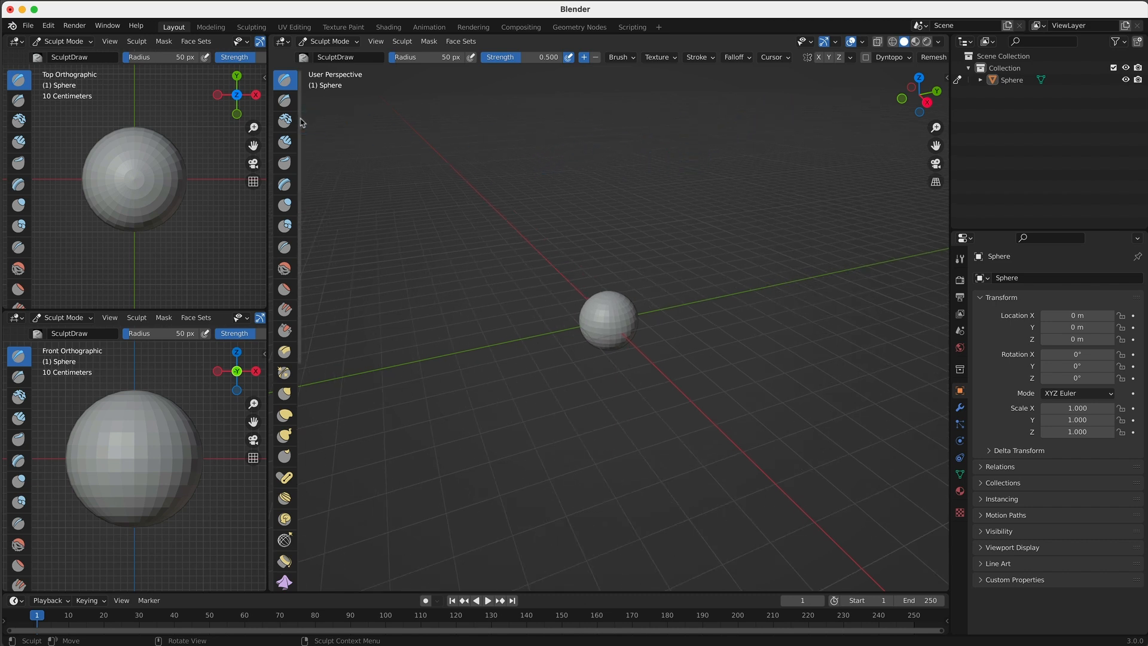
# Show the sculpt brush names and go through Clay, Inflate, Crease, Smooth, Grab, Elastic Deform and Snake Hook
pyautogui.moveTo(296, 118); pyautogui.dragTo(369, 121)
pyautogui.click(344, 126)
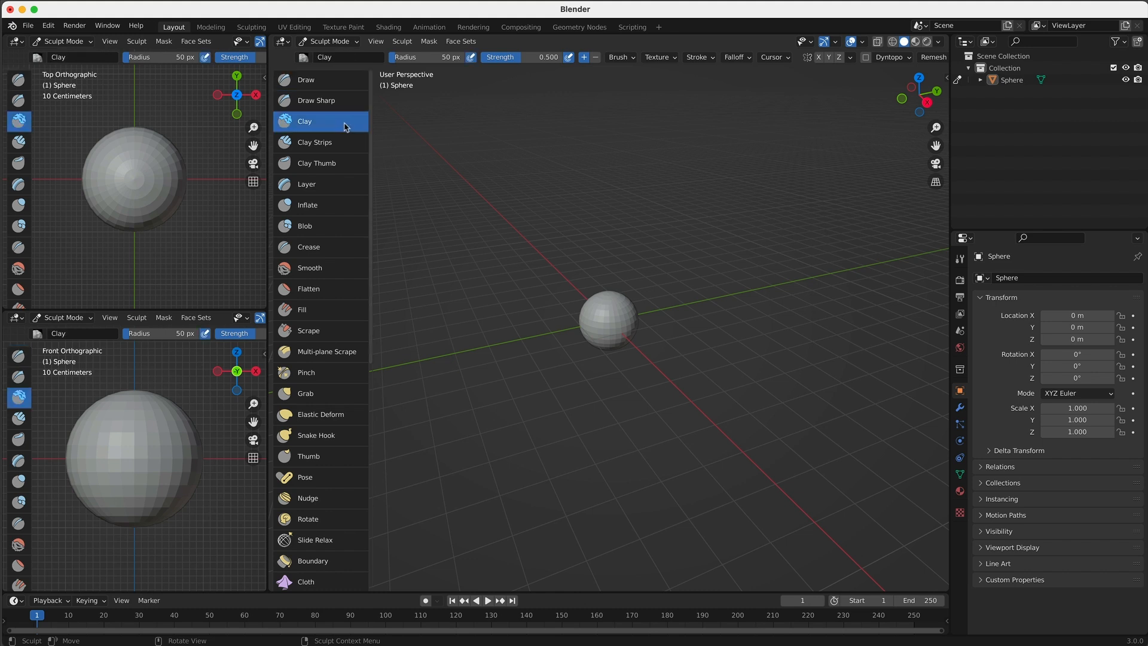
pyautogui.click(345, 205)
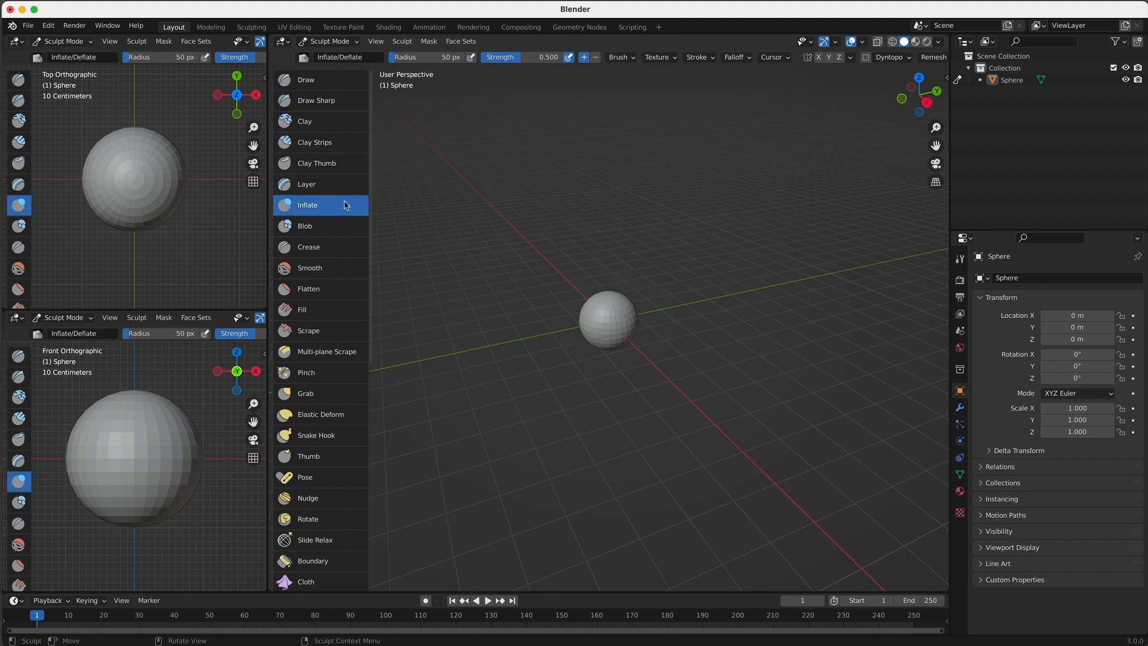
pyautogui.click(343, 247)
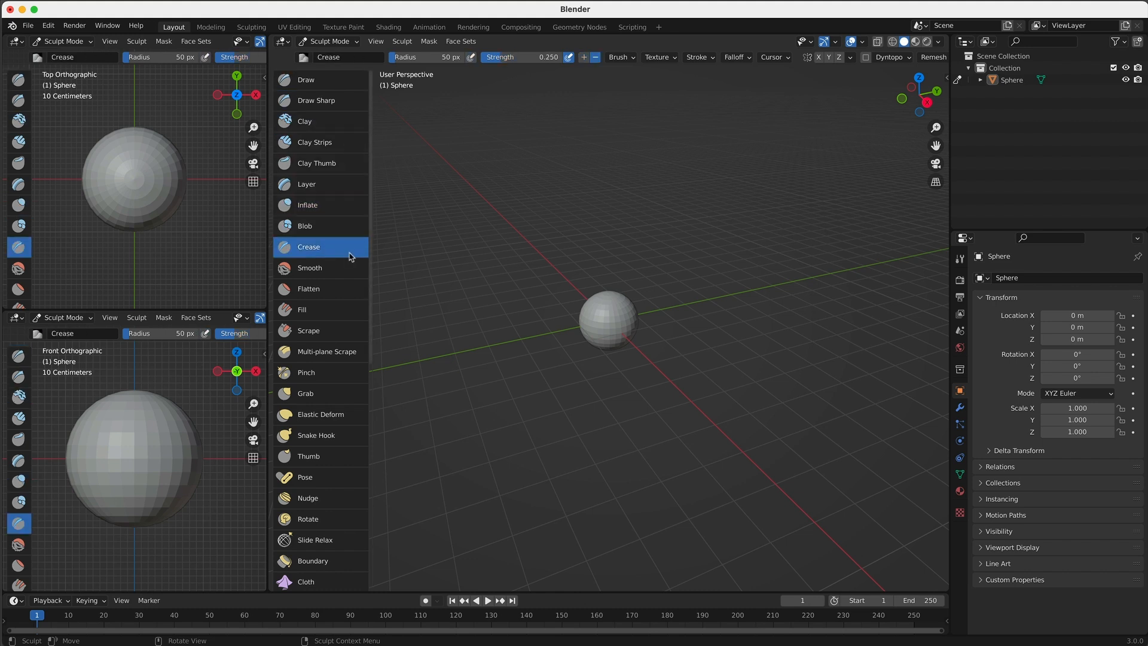
pyautogui.click(343, 270)
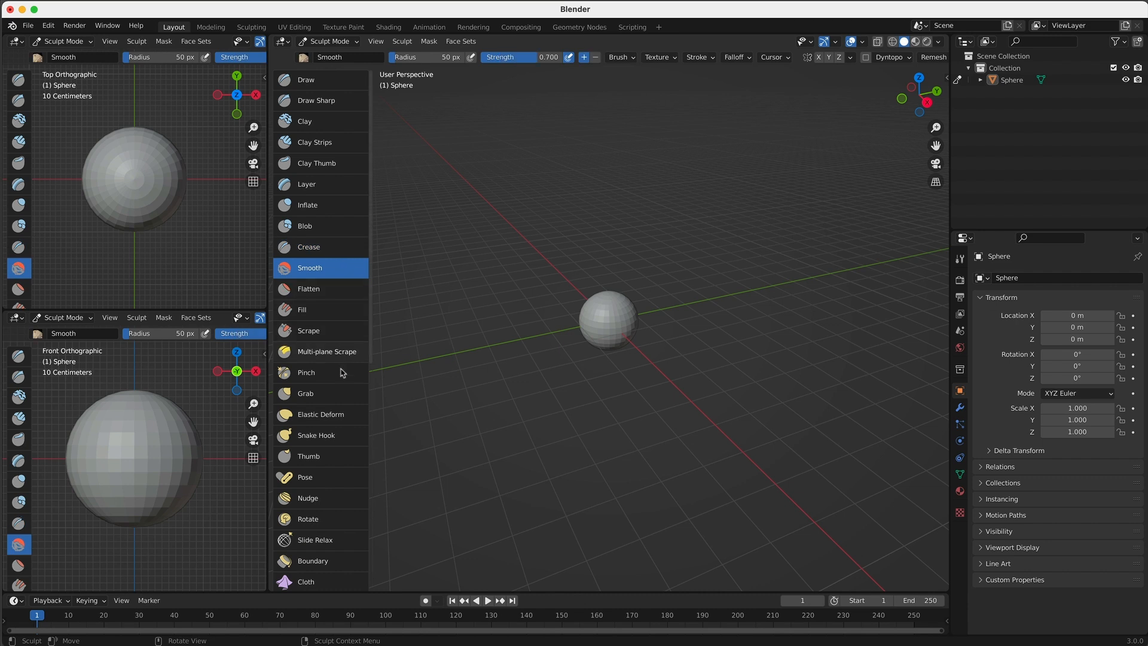
pyautogui.click(339, 394)
pyautogui.click(341, 414)
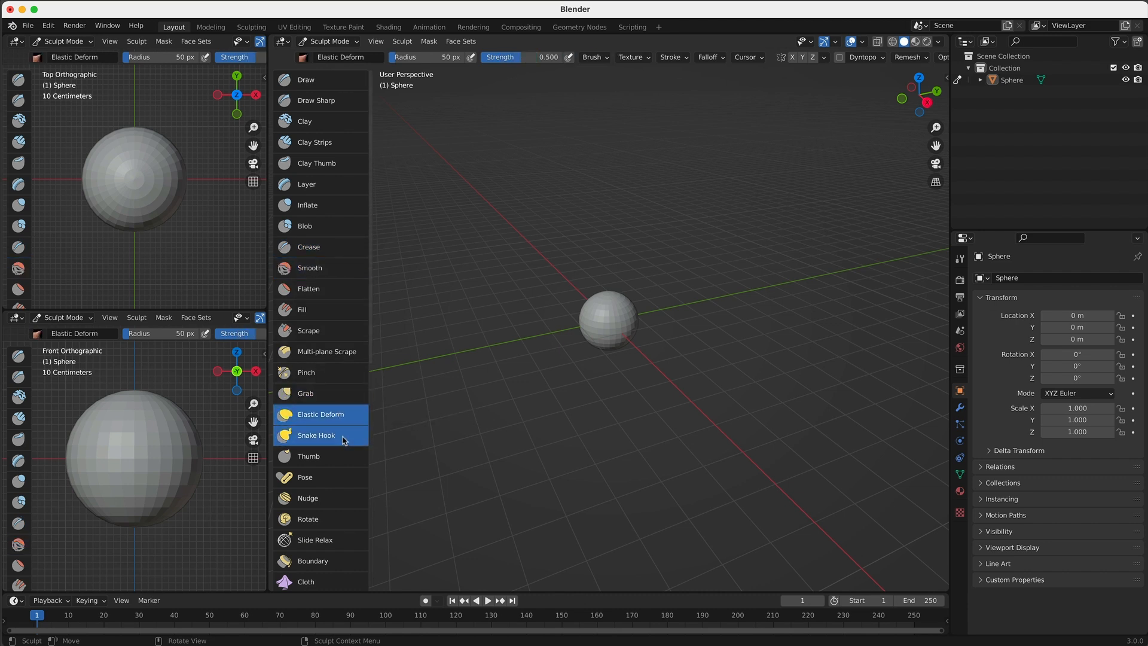
pyautogui.click(342, 437)
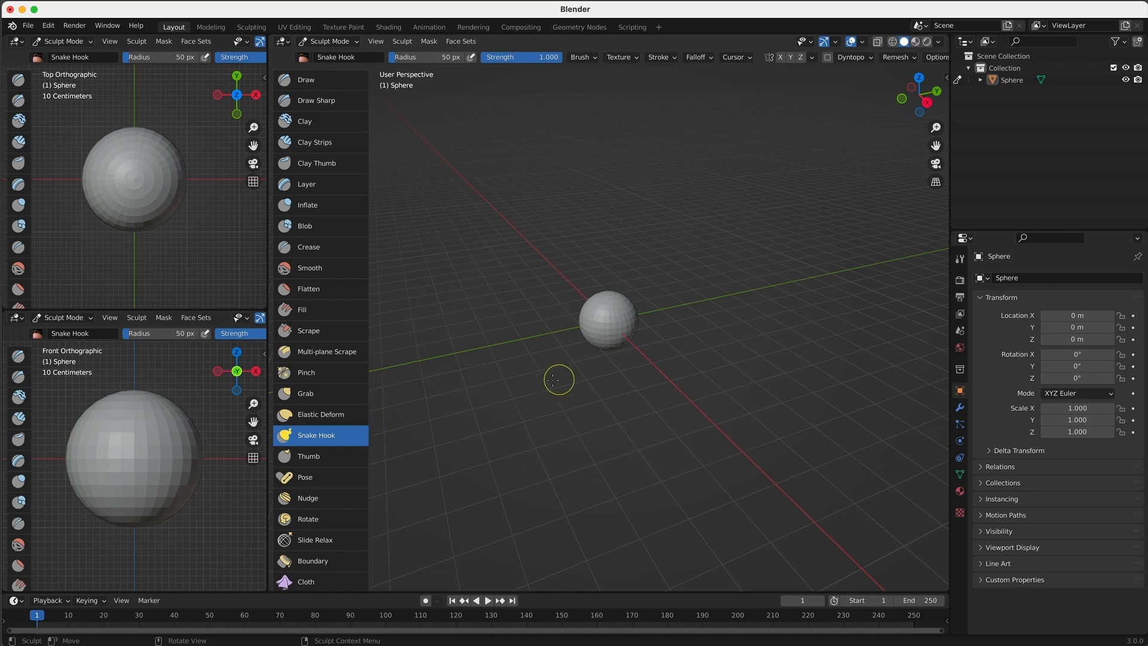
# Collapse the named sculpt brush list into two columns of icons
pyautogui.click(913, 58)
pyautogui.moveTo(369, 158); pyautogui.dragTo(327, 160)
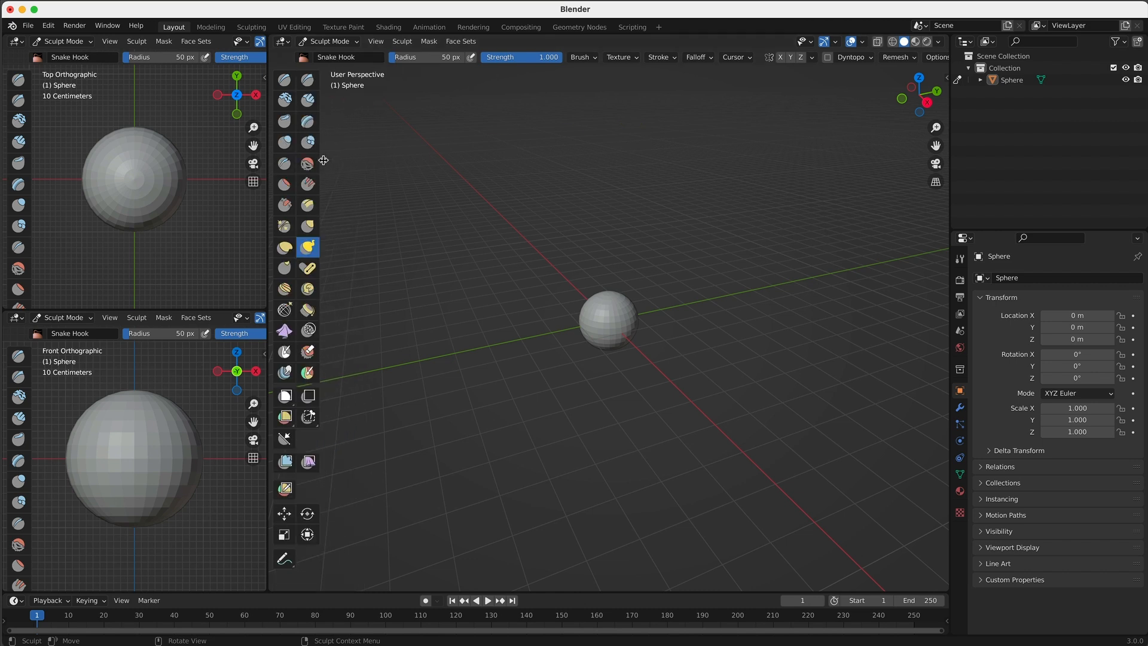
pyautogui.scroll(4, 789, 233)
pyautogui.scroll(1, 788, 233)
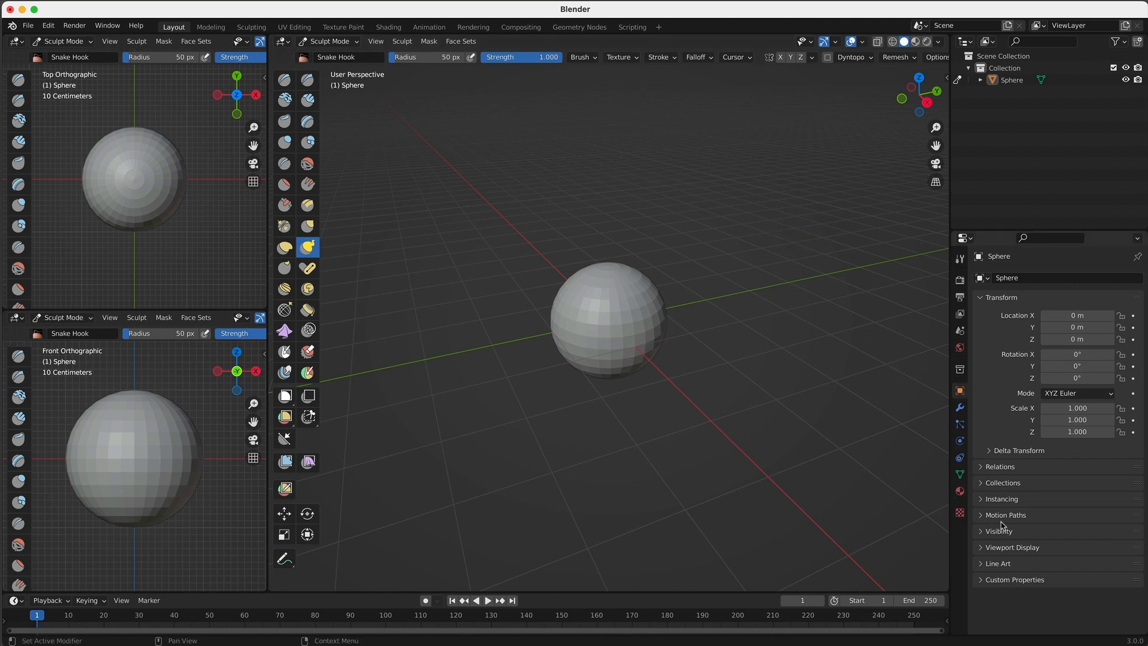
# Enable the Wireframe overlay for the sphere in its Viewport Display settings
pyautogui.click(981, 547)
pyautogui.scroll(-3, 1014, 538)
pyautogui.scroll(-1, 1018, 521)
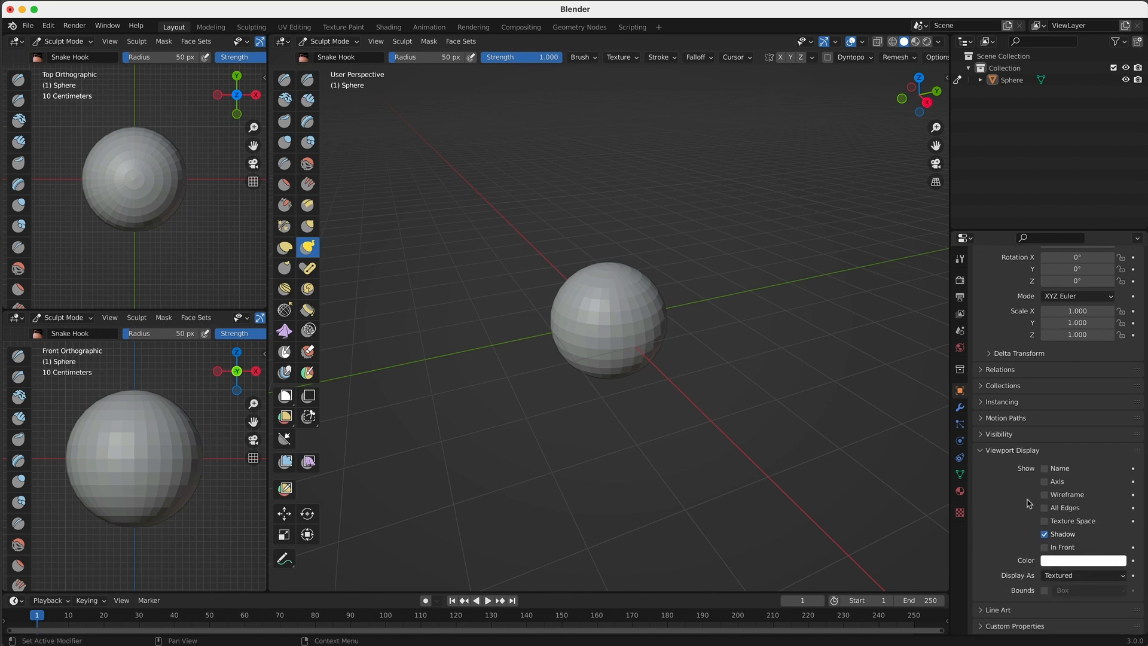
pyautogui.click(1044, 494)
pyautogui.scroll(4, 780, 394)
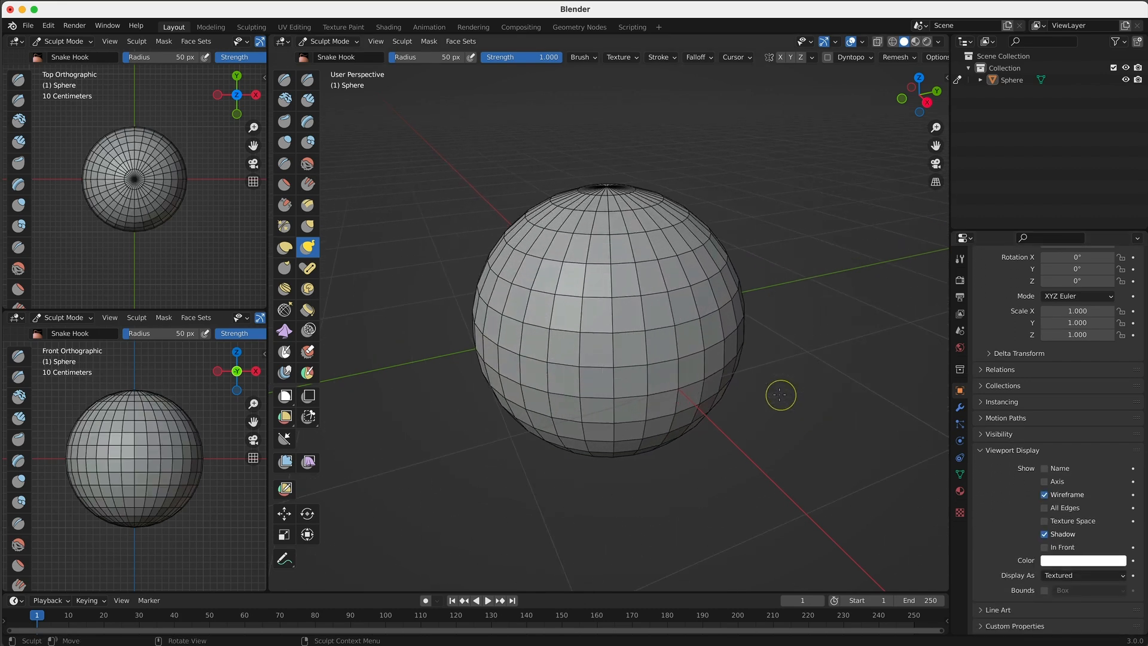
# Remesh the sphere with a voxel size of 0.05 m
pyautogui.moveTo(779, 395); pyautogui.dragTo(767, 394, button='middle')
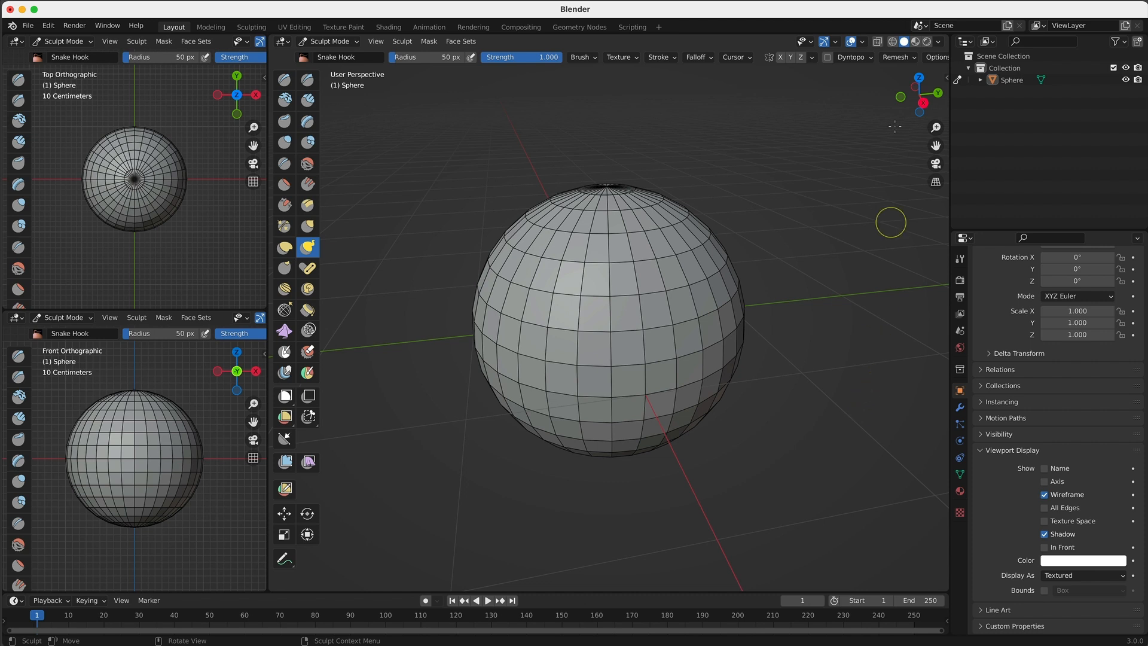
pyautogui.click(909, 59)
pyautogui.doubleClick(903, 77)
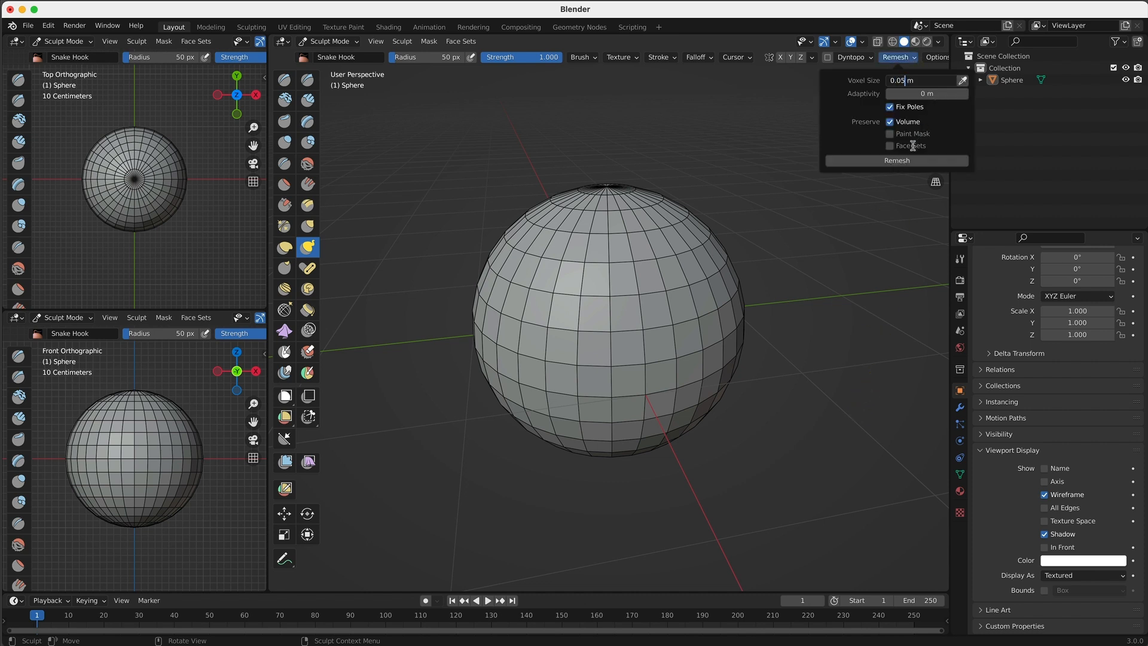
pyautogui.click(897, 161)
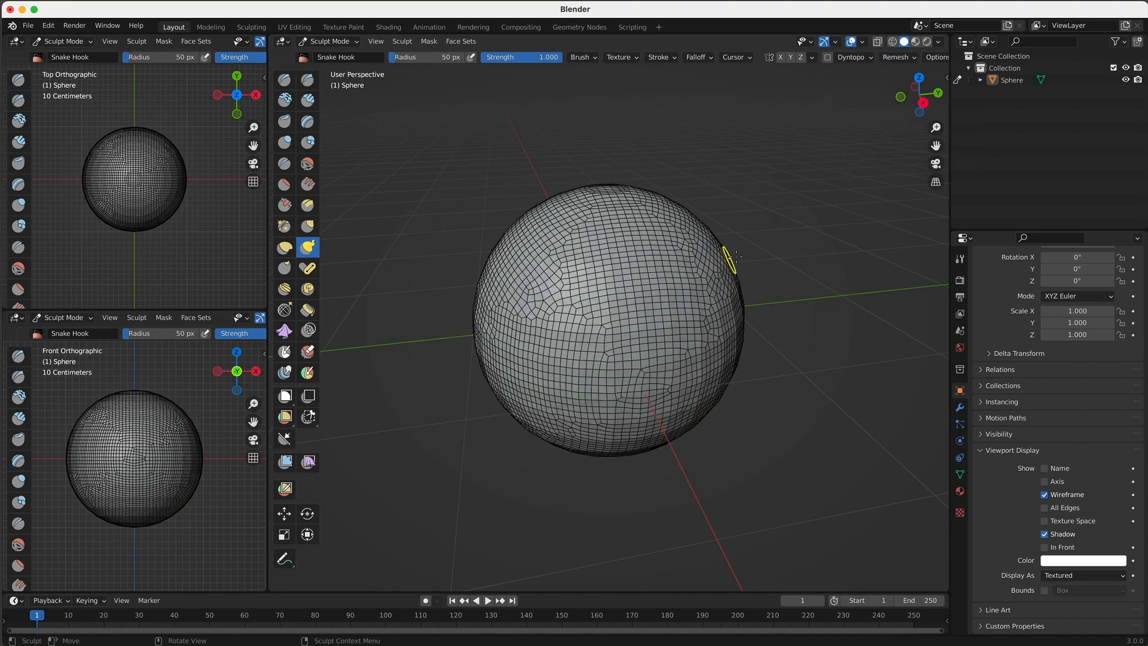
pyautogui.scroll(3, 669, 254)
pyautogui.scroll(-2, 669, 255)
pyautogui.moveTo(671, 256); pyautogui.dragTo(718, 256, button='middle')
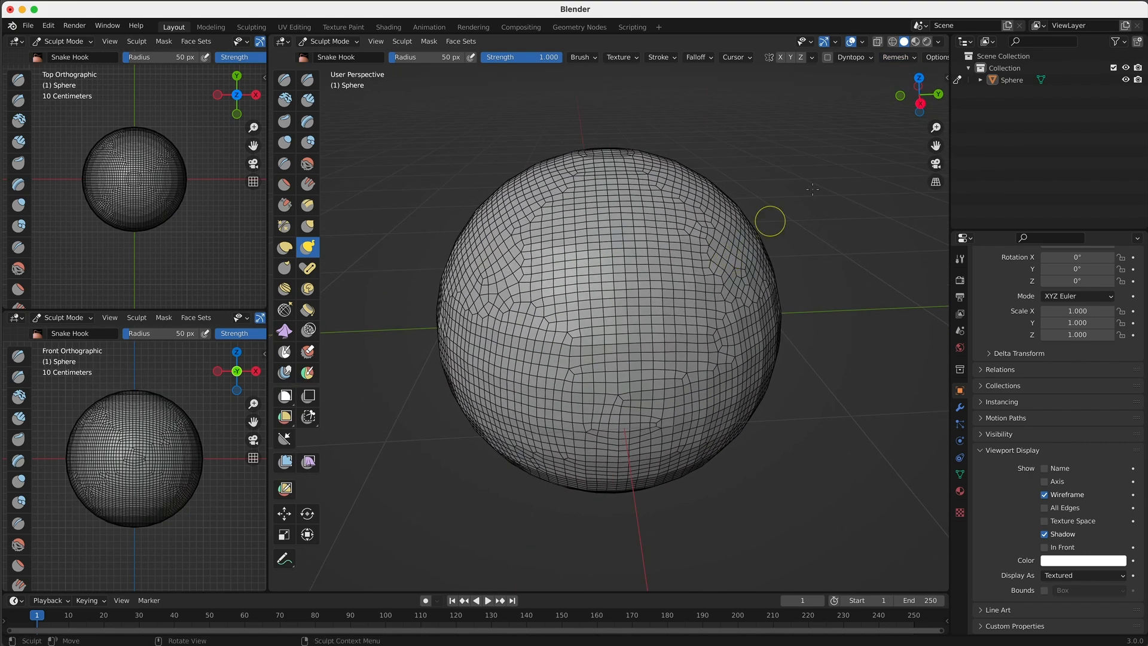
# Remesh the sphere with a finer voxel size of 0.01 m and examine the mesh density
pyautogui.click(900, 57)
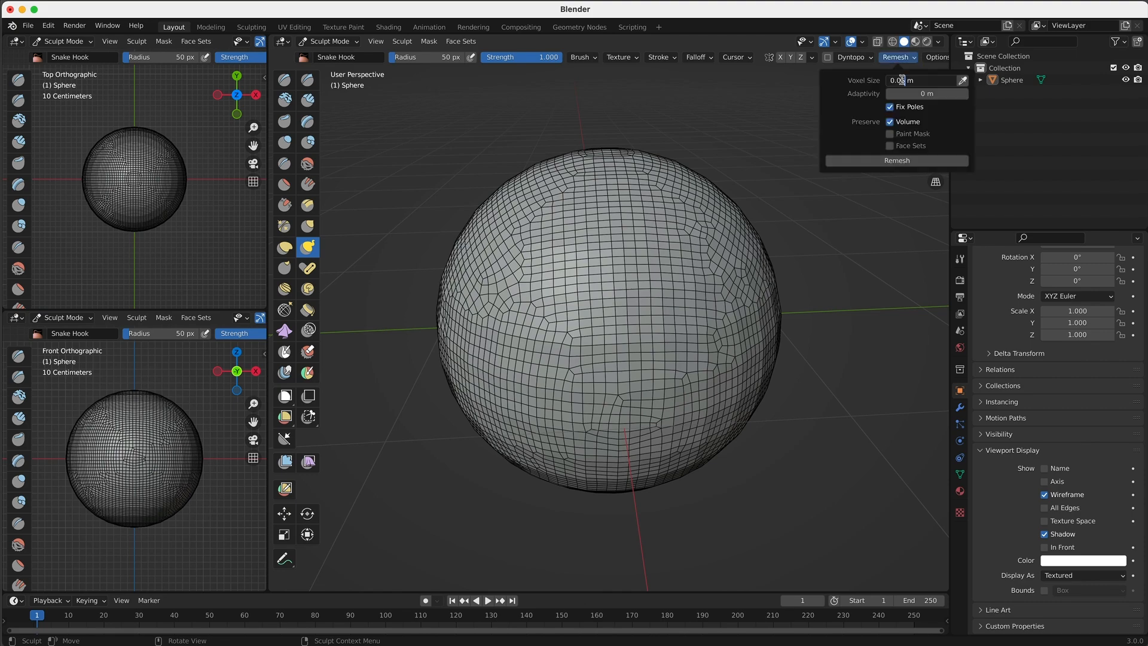
pyautogui.click(889, 160)
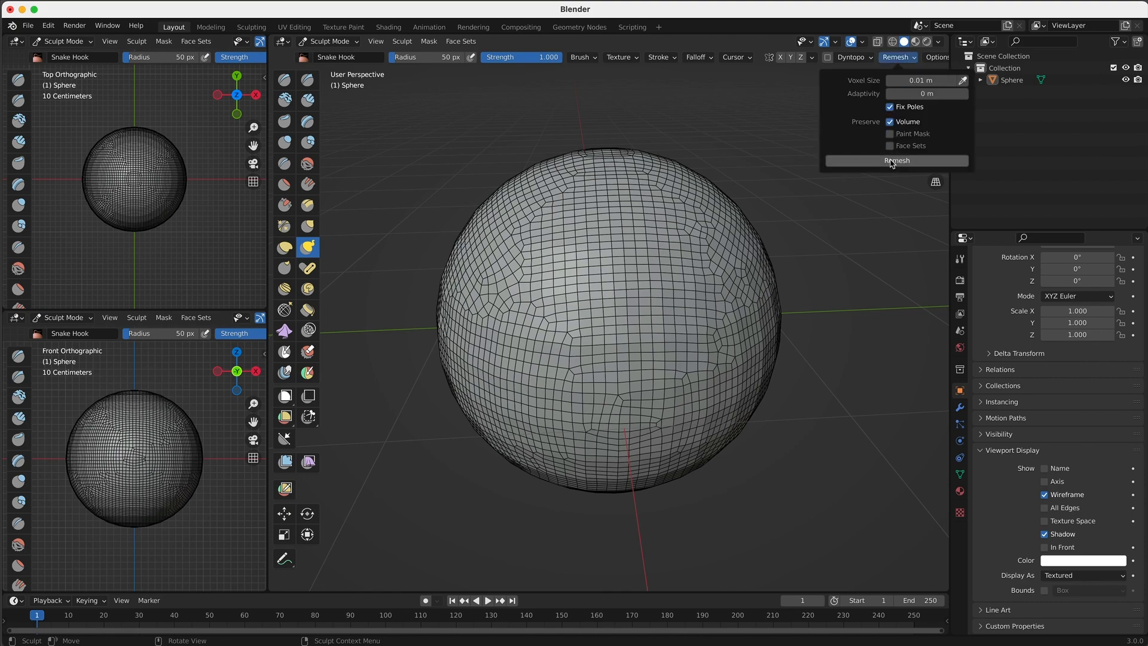
pyautogui.click(891, 162)
pyautogui.scroll(3, 659, 254)
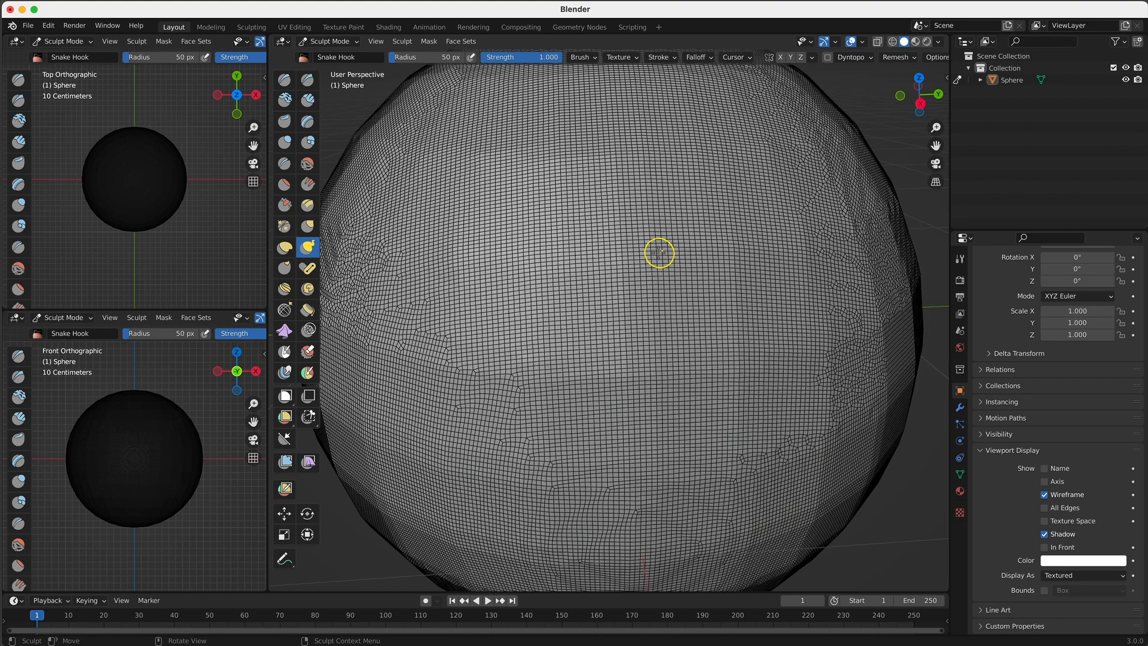
pyautogui.scroll(-2, 659, 253)
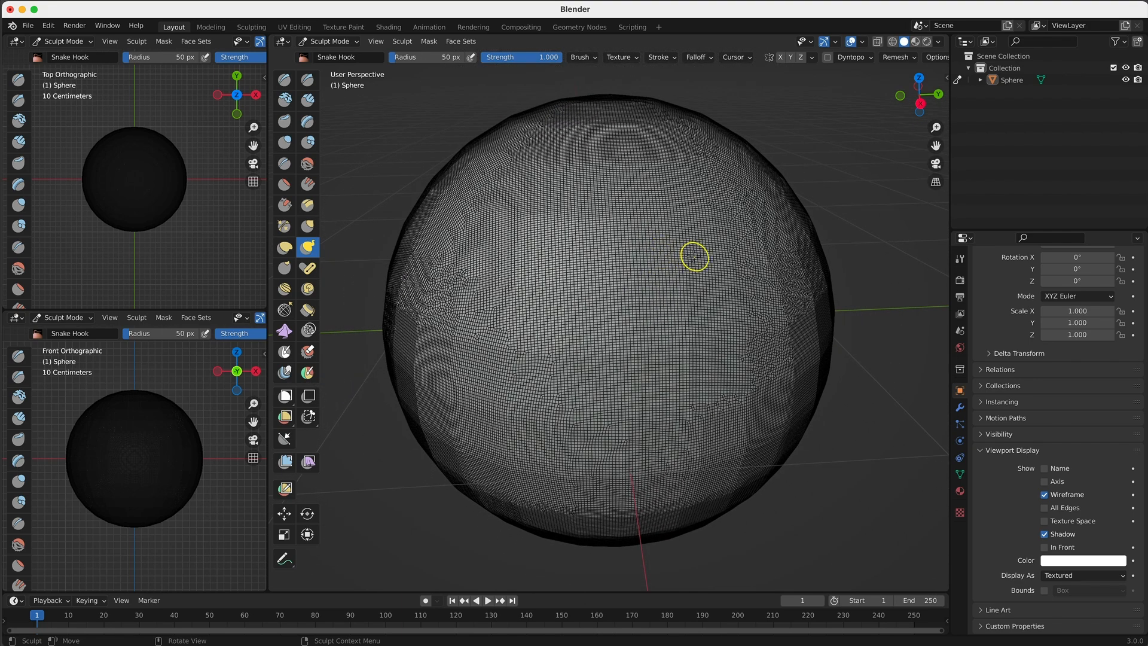
pyautogui.scroll(-2, 691, 255)
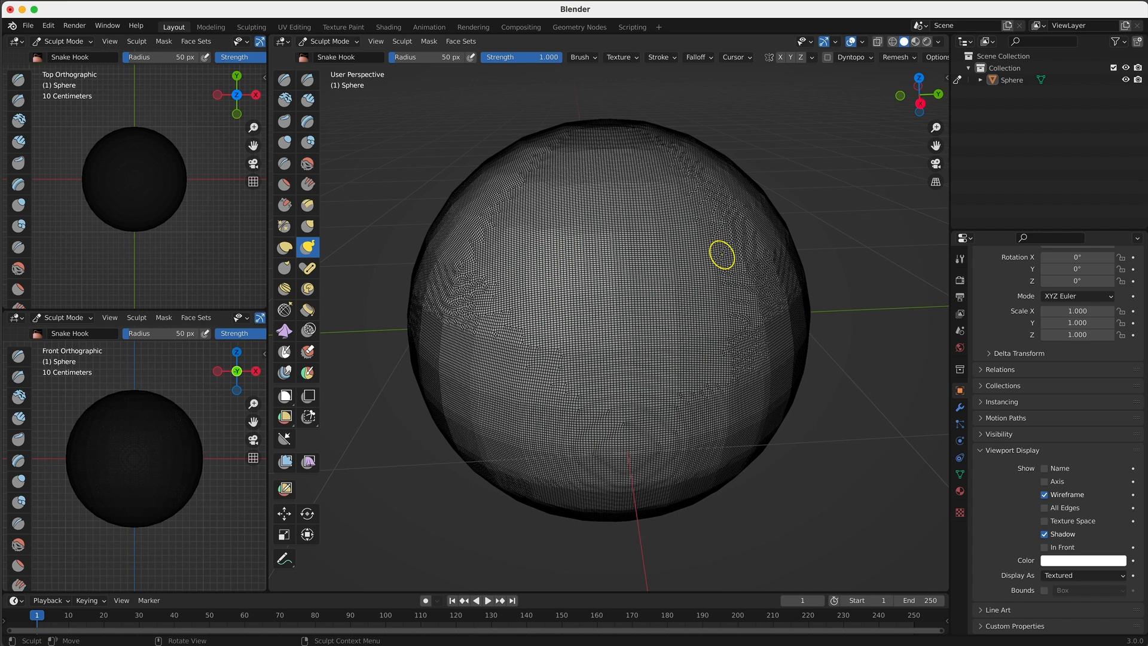
# Set the voxel size back to 0.05 m and remesh the sphere again
pyautogui.click(897, 57)
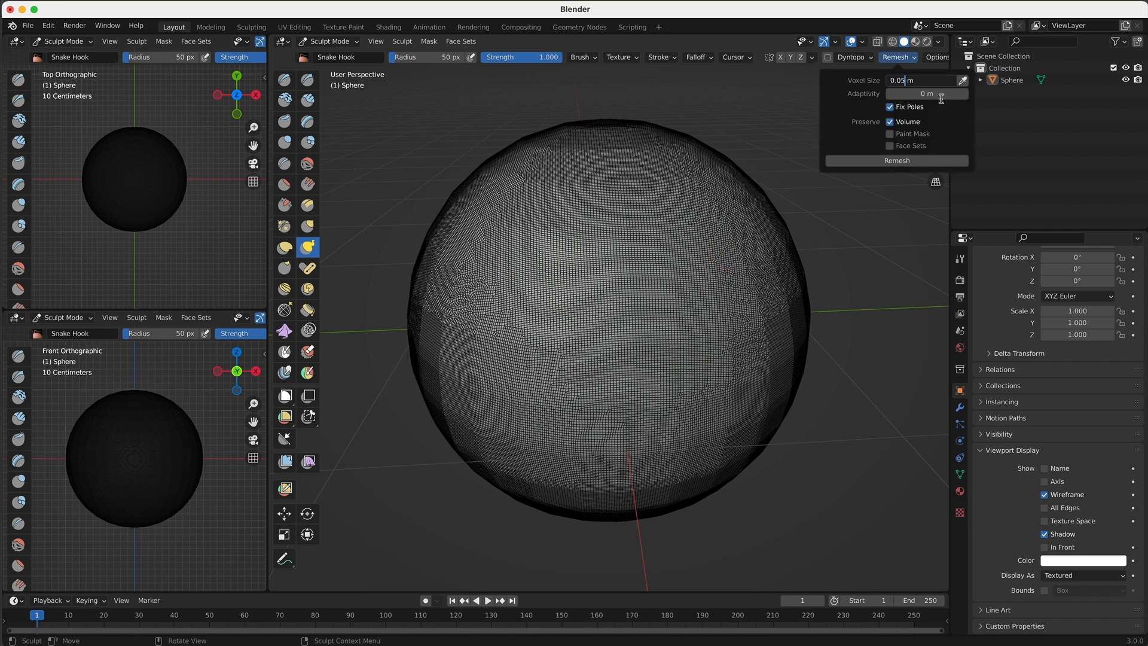
pyautogui.press('Return')
pyautogui.click(890, 161)
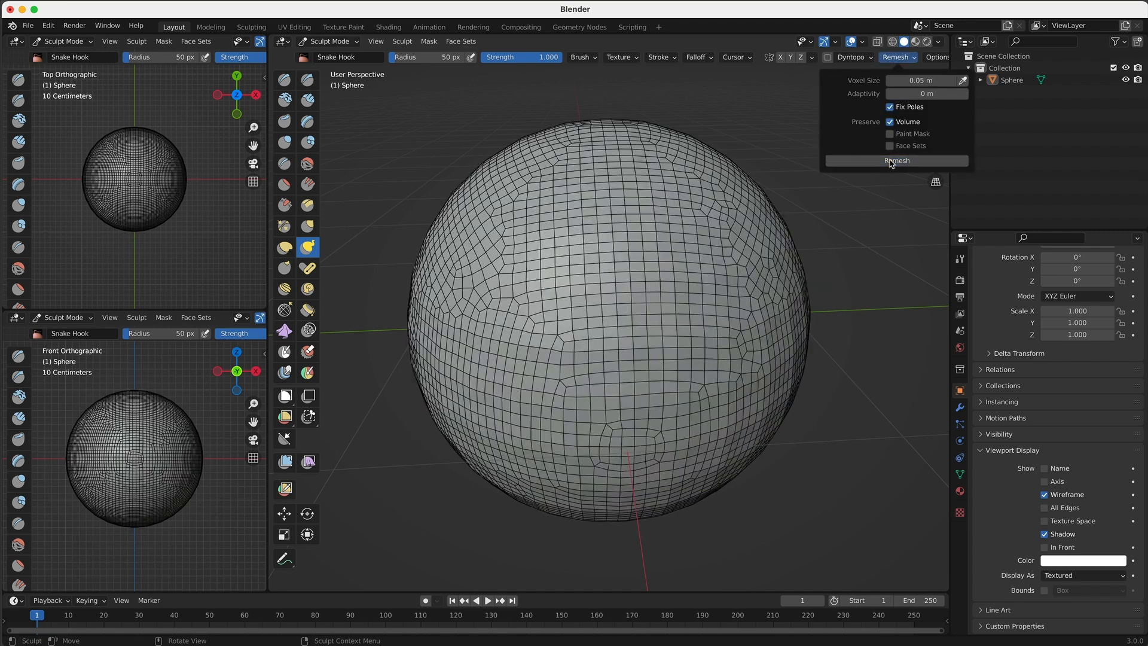
pyautogui.scroll(-2, 827, 173)
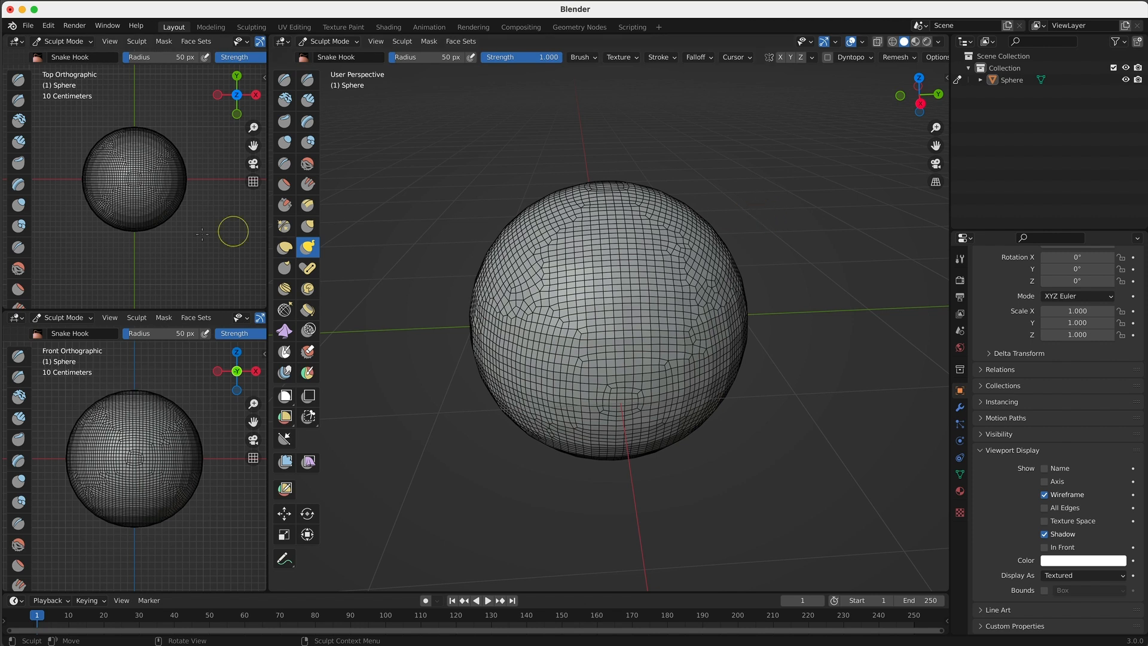
# Choose the Elastic Deform brush and set its radius to 106 px and its strength to 0.415
pyautogui.click(285, 247)
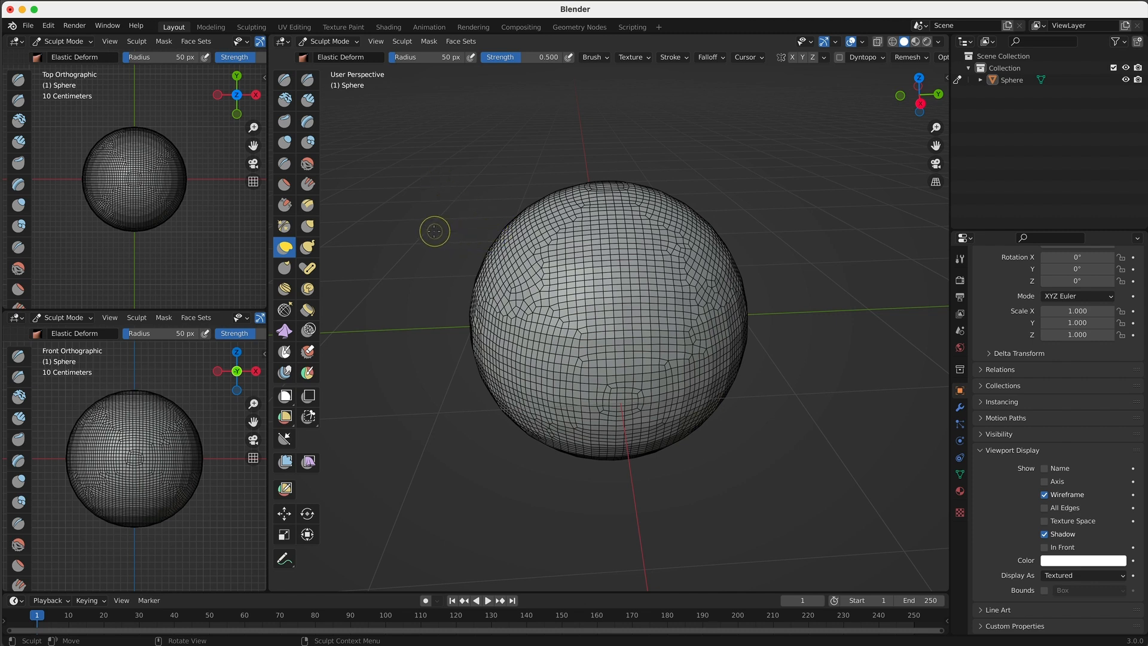
pyautogui.press('f')
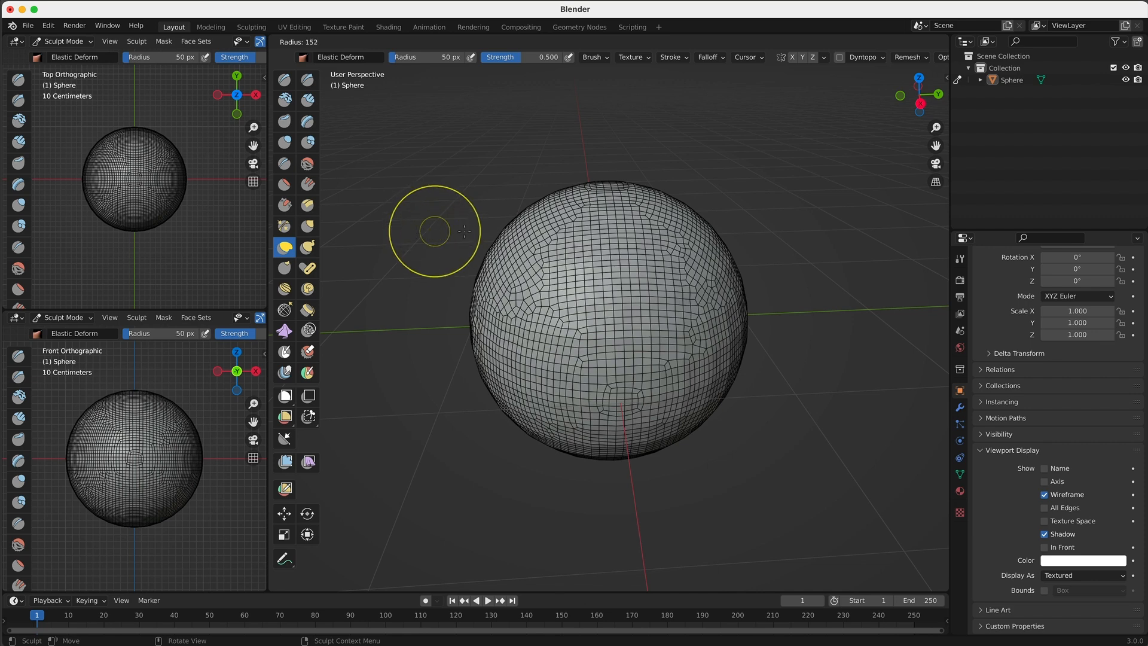
pyautogui.click(448, 232)
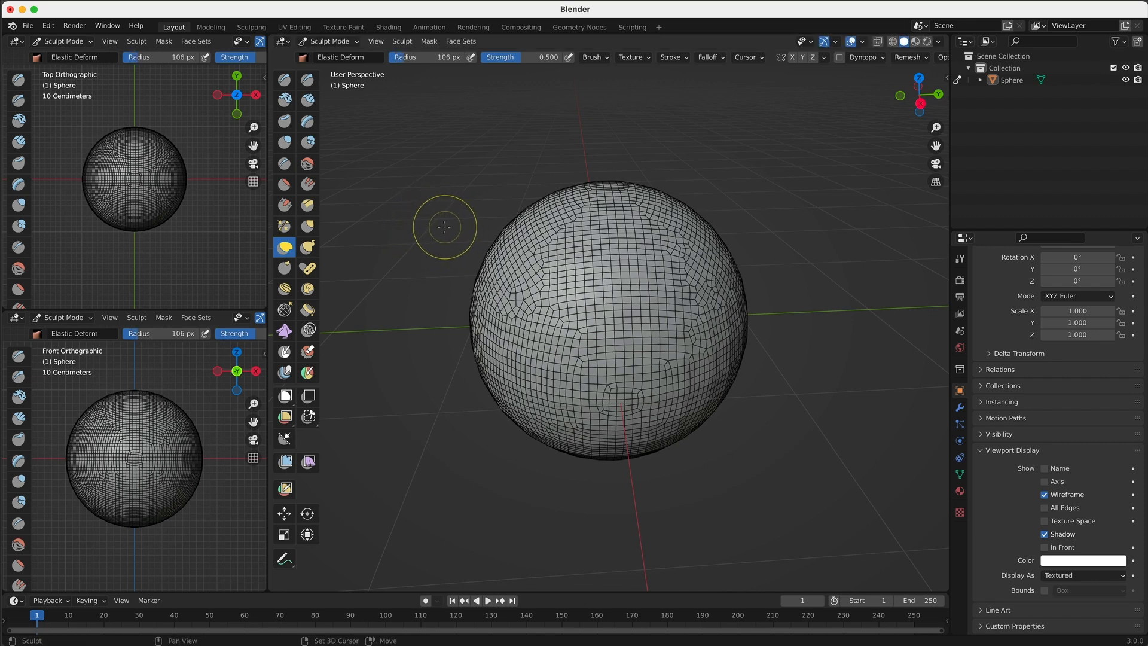
pyautogui.hotkey('shift', 'f')
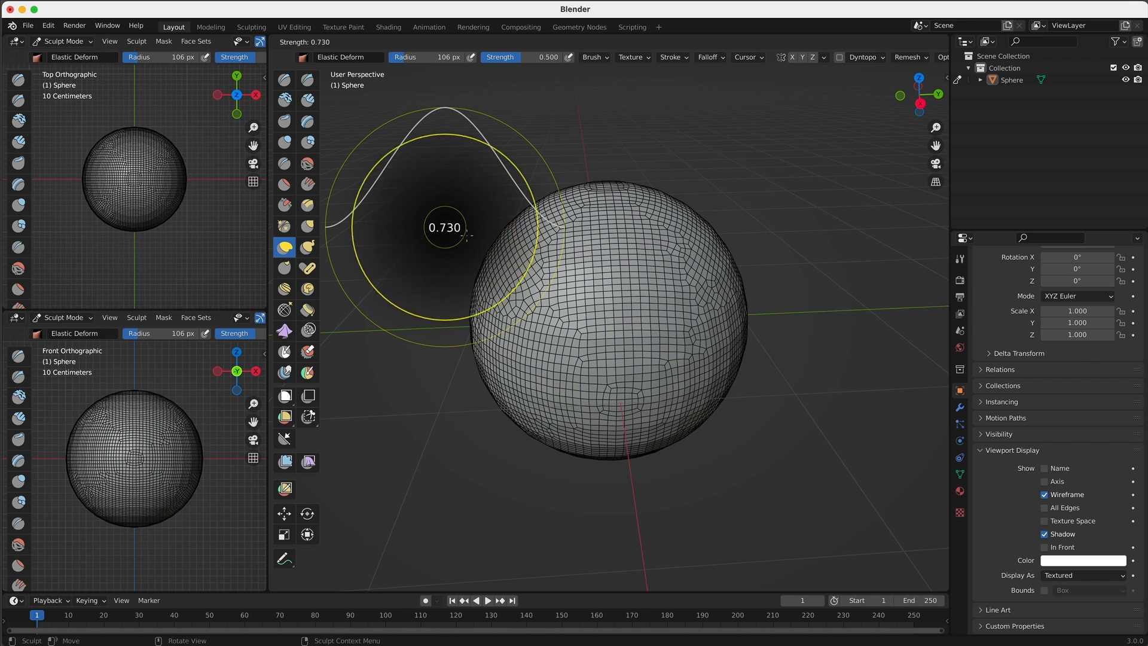
pyautogui.click(436, 243)
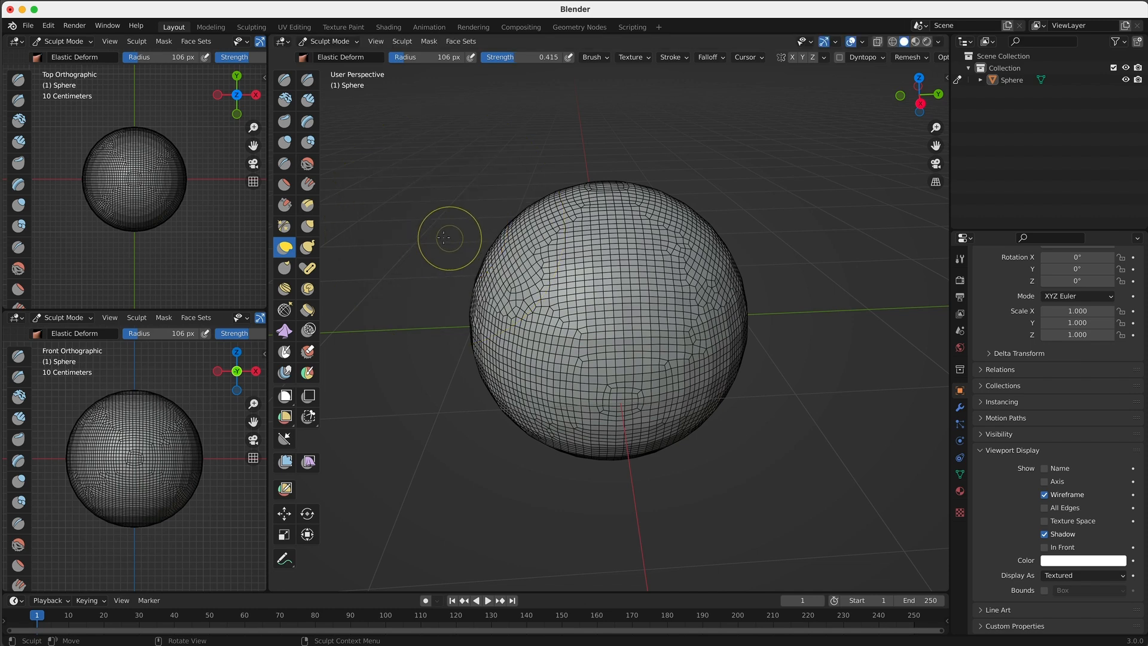
pyautogui.moveTo(430, 232); pyautogui.dragTo(432, 227, button='middle')
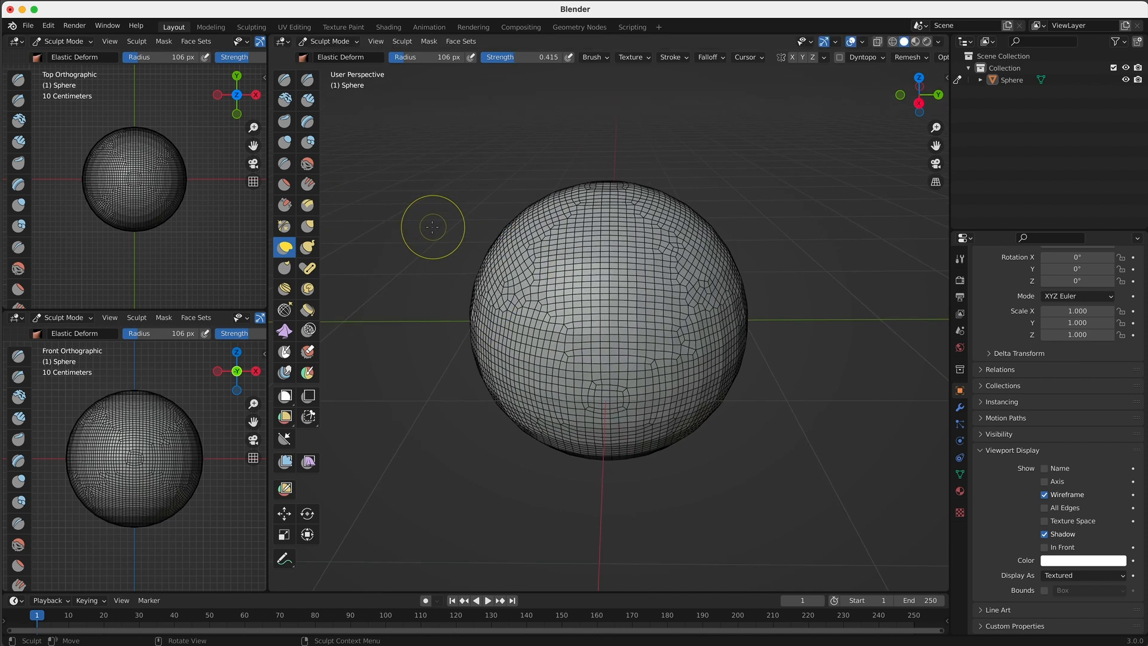
# Show the sphere in front view in the large viewport and set the Elastic Deform brush radius to 158 px
pyautogui.press('KP_1')
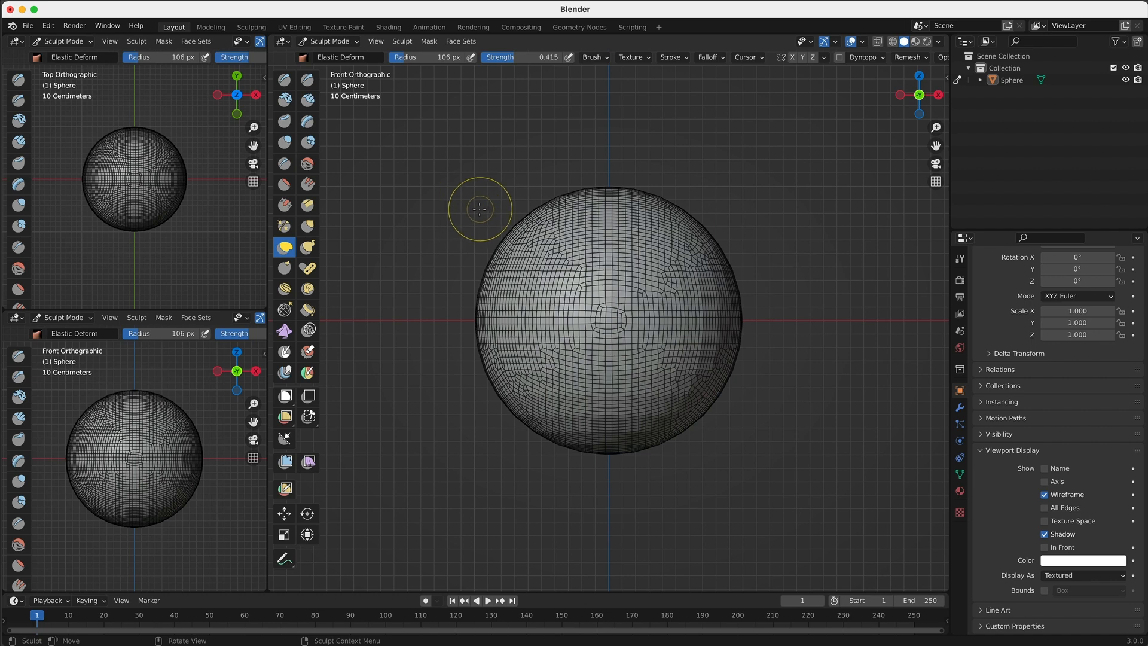
pyautogui.press('f')
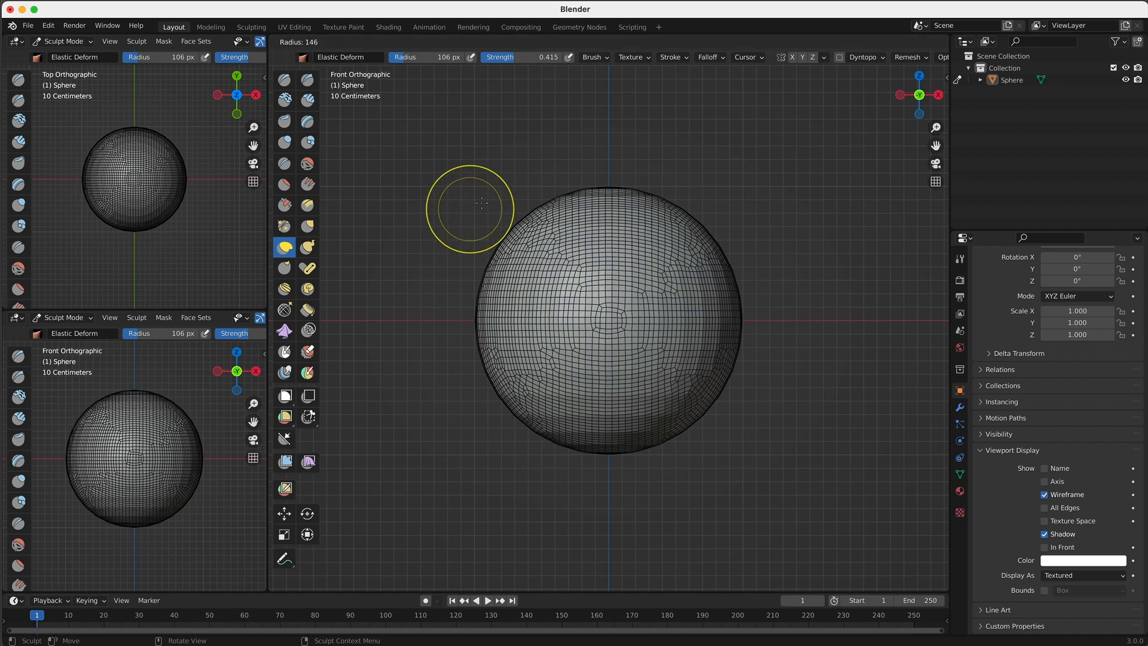
pyautogui.click(485, 199)
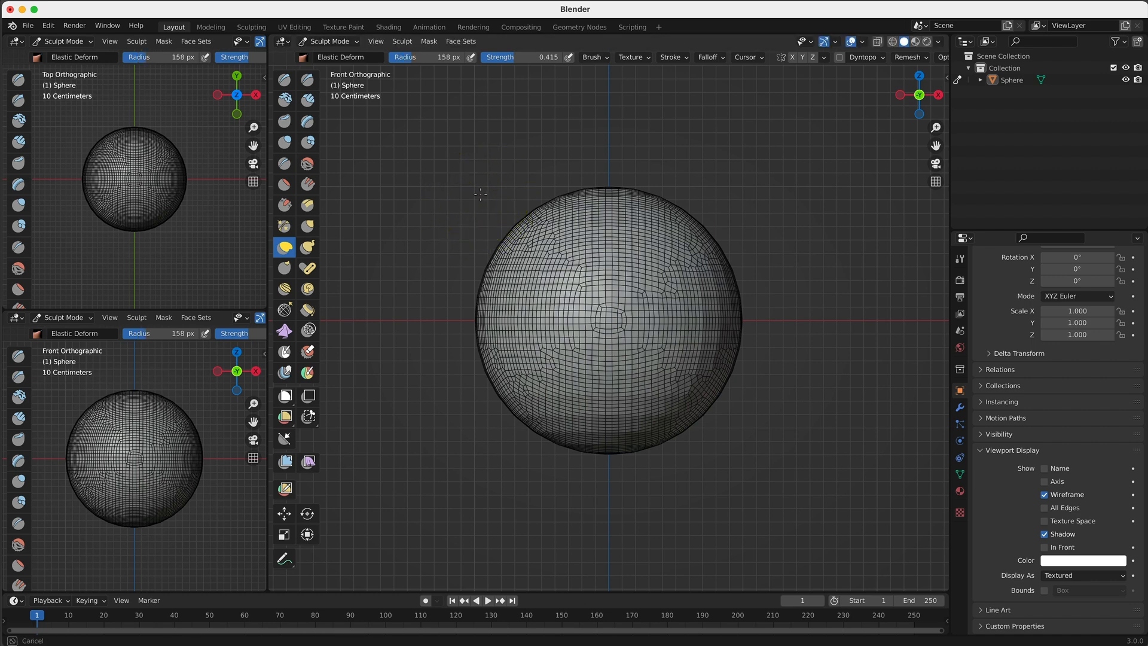
# Try pulling the sphere's upper-left area outward with Elastic Deform, raising the brush strength to 0.670 for the last strokes
pyautogui.moveTo(505, 203); pyautogui.dragTo(400, 134)
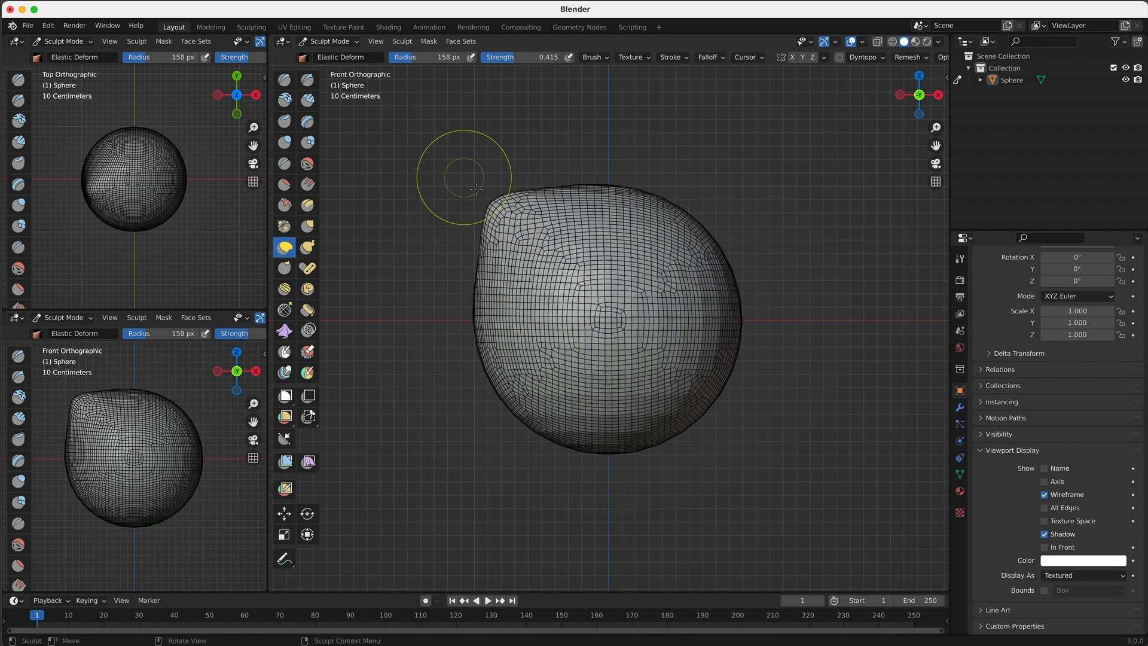
pyautogui.moveTo(503, 205); pyautogui.dragTo(459, 180)
pyautogui.hotkey('shift', 'f')
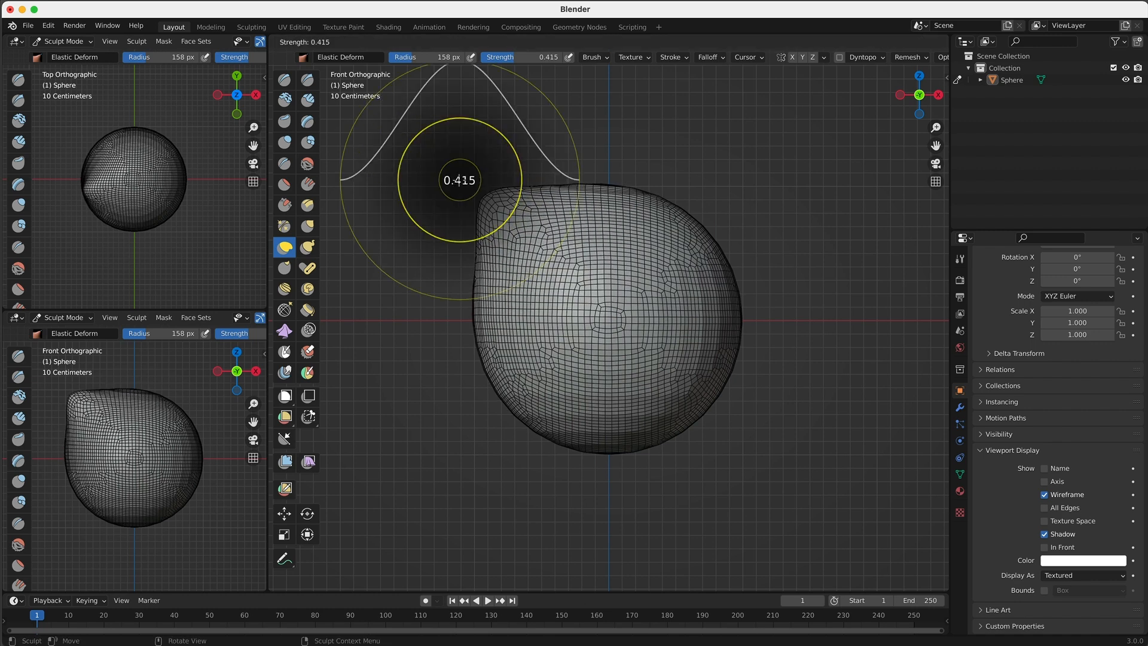
pyautogui.click(484, 173)
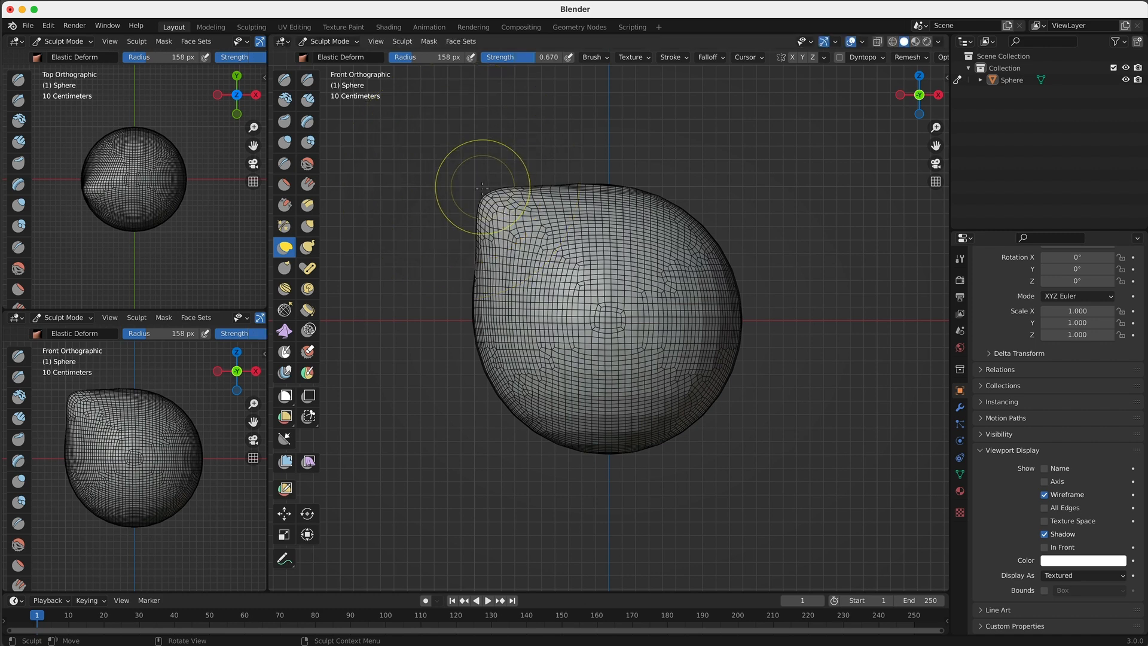
pyautogui.moveTo(485, 194); pyautogui.dragTo(397, 126)
pyautogui.moveTo(458, 176); pyautogui.dragTo(381, 122)
# Undo the Elastic Deform strokes at the sphere's upper left until it is round again
pyautogui.press('super+z')
pyautogui.press('super+z')
pyautogui.press('super+z')
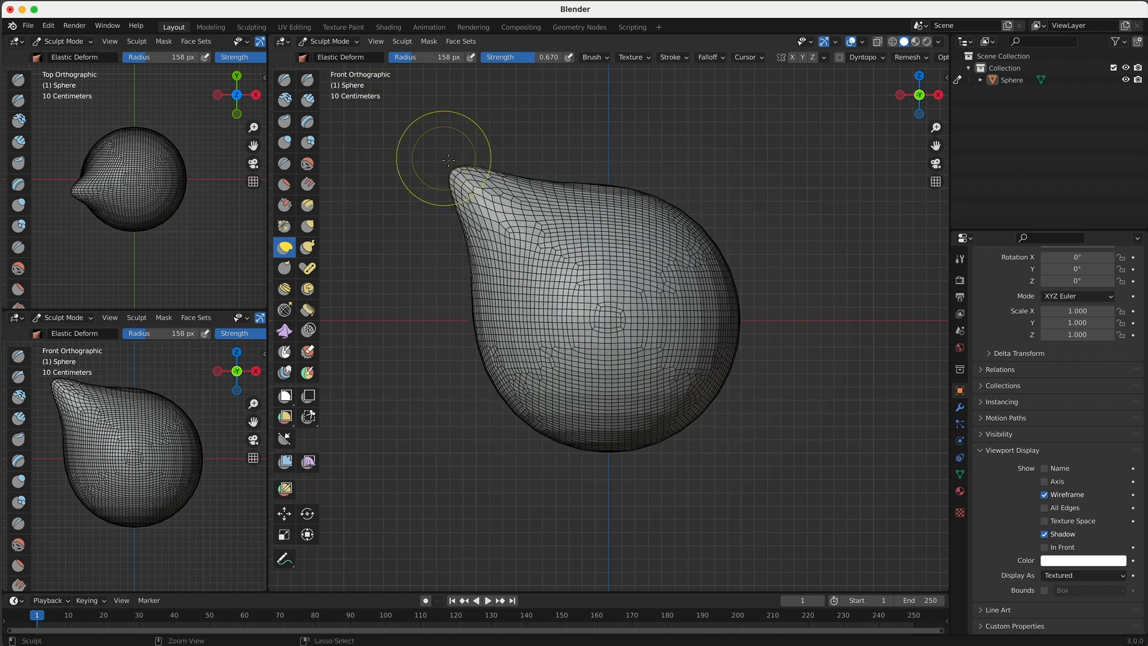
pyautogui.press('super+z')
# Set the Elastic Deform strength to 0.142 and try a weak pull on the sphere's upper-left area
pyautogui.hotkey('shift', 'f')
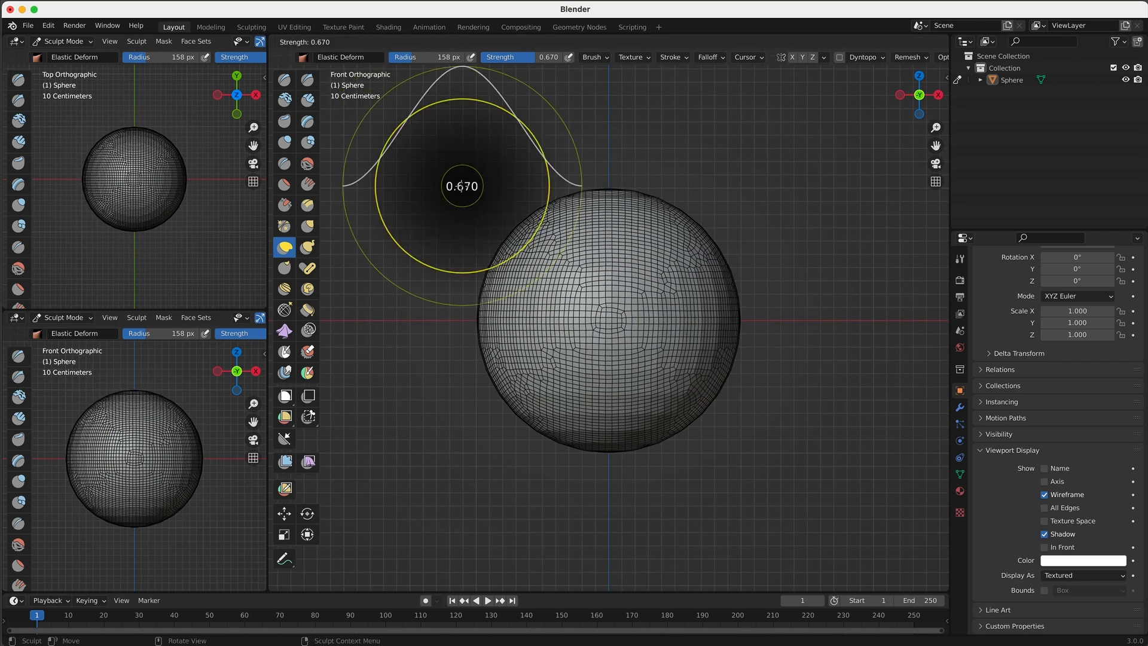
pyautogui.click(409, 236)
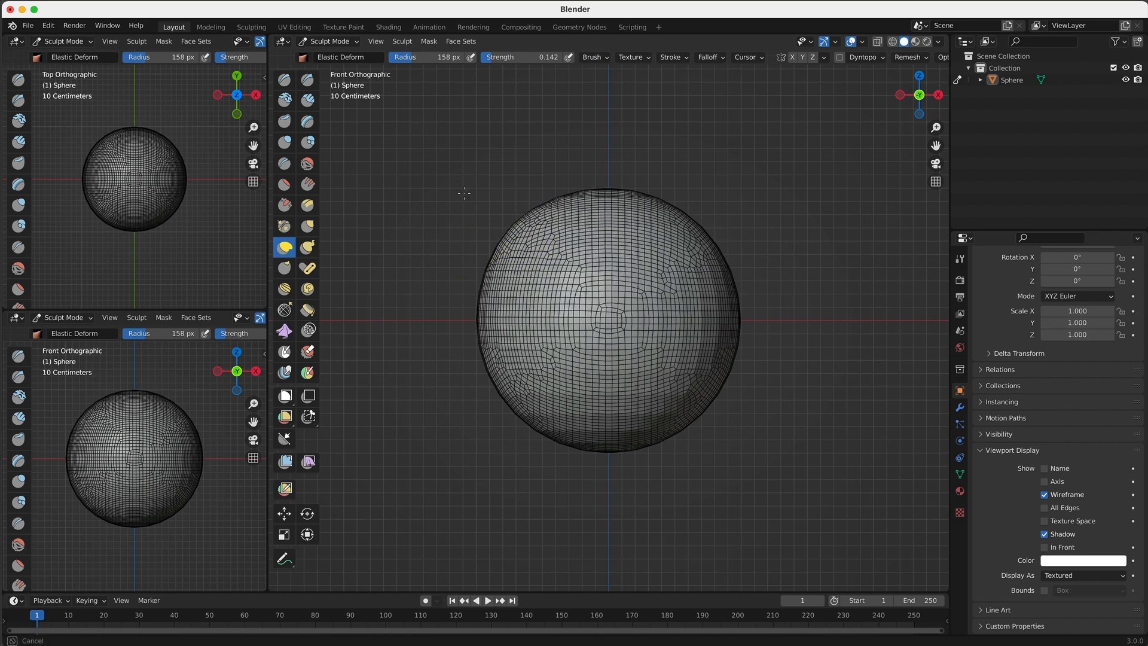
pyautogui.moveTo(514, 223)
pyautogui.mouseDown()
pyautogui.moveTo(538, 251)
pyautogui.moveTo(413, 149)
pyautogui.moveTo(512, 218)
pyautogui.moveTo(466, 162)
pyautogui.mouseUp()
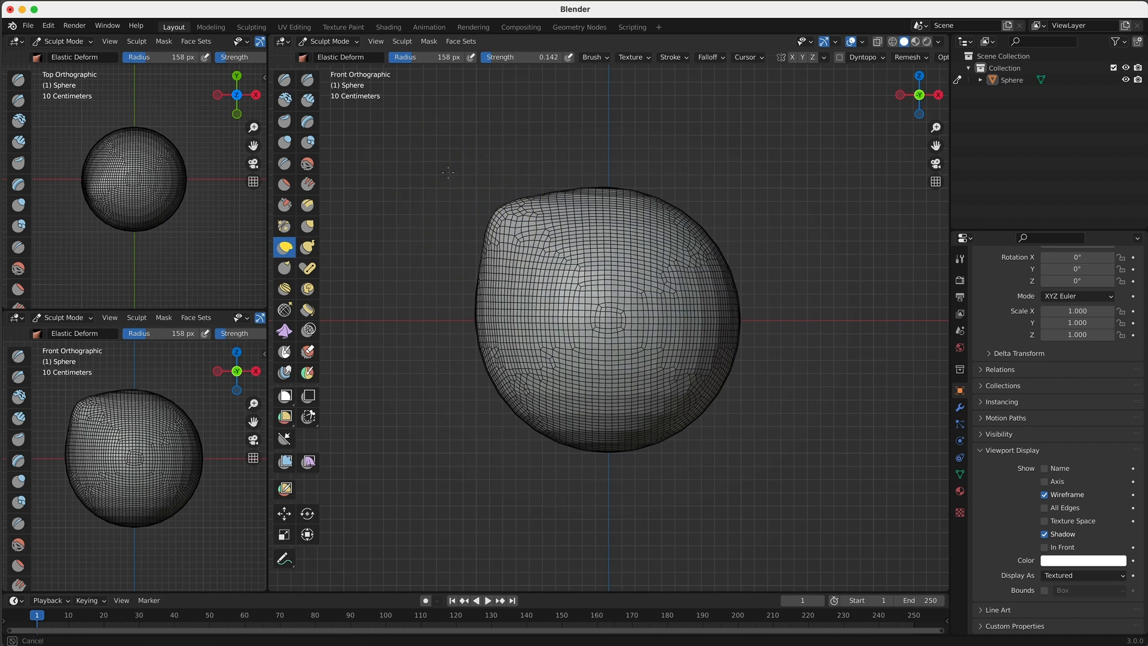
# Set the Elastic Deform strength to 0.585 and stretch the upper-left bulge outward into a long point
pyautogui.hotkey('shift', 'f')
pyautogui.click(469, 147)
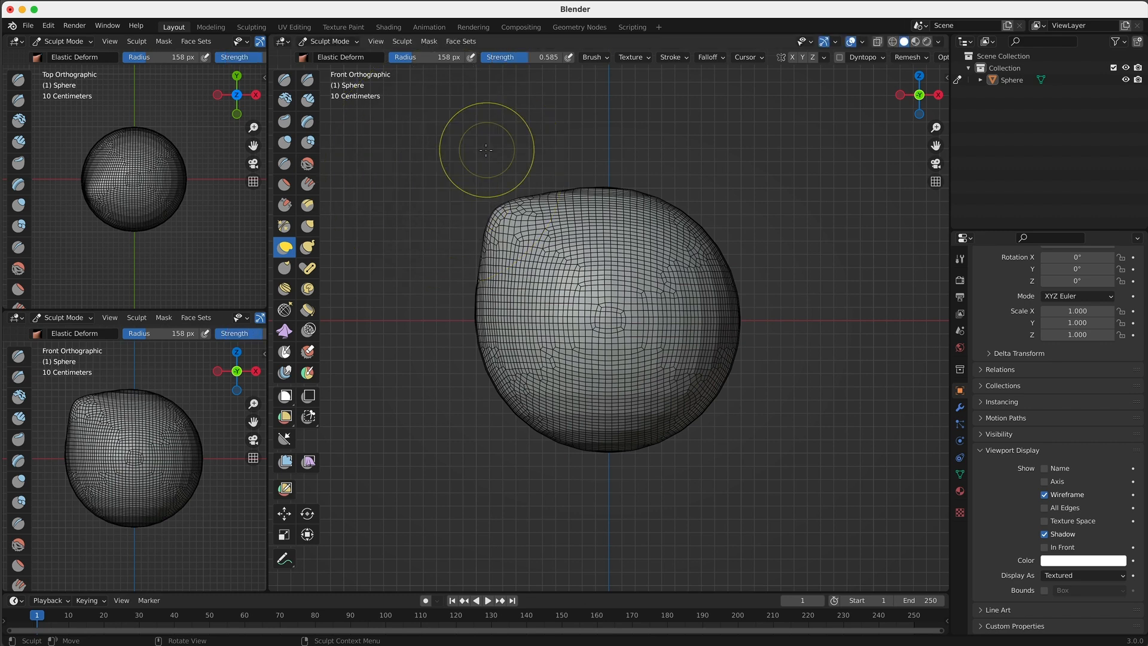
pyautogui.moveTo(499, 210); pyautogui.dragTo(459, 178)
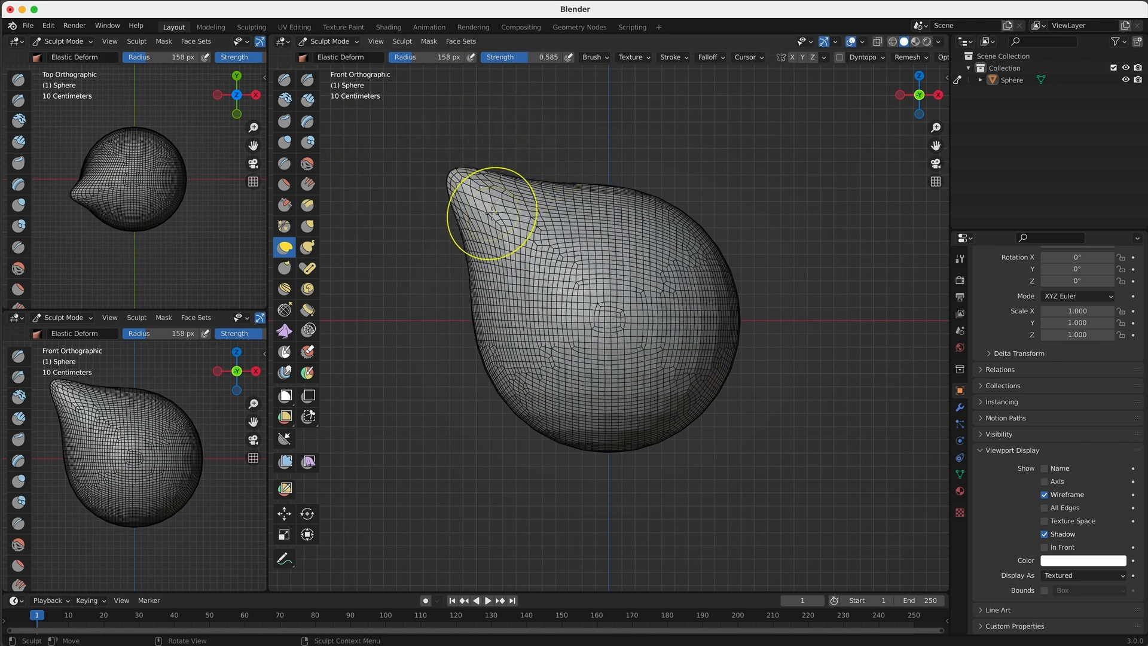
pyautogui.scroll(2, 497, 213)
pyautogui.scroll(1, 500, 192)
pyautogui.keyDown('shift'); pyautogui.moveTo(500, 192); pyautogui.dragTo(546, 282, button='middle'); pyautogui.keyUp('shift')
pyautogui.scroll(-1, 564, 251)
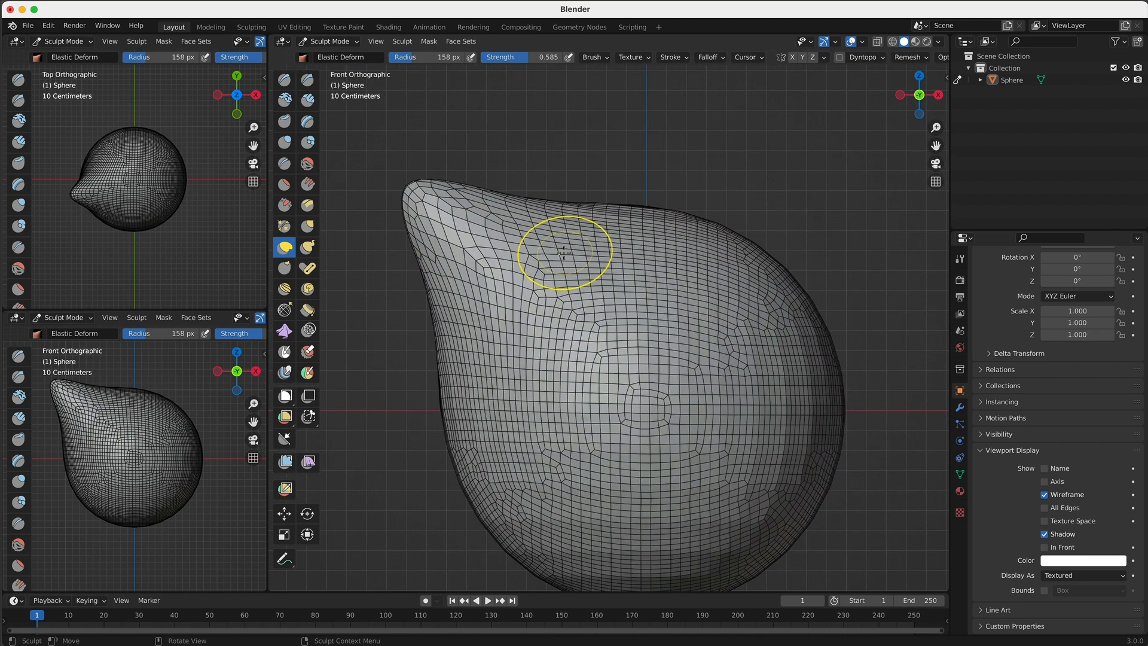
pyautogui.moveTo(417, 187); pyautogui.dragTo(395, 171)
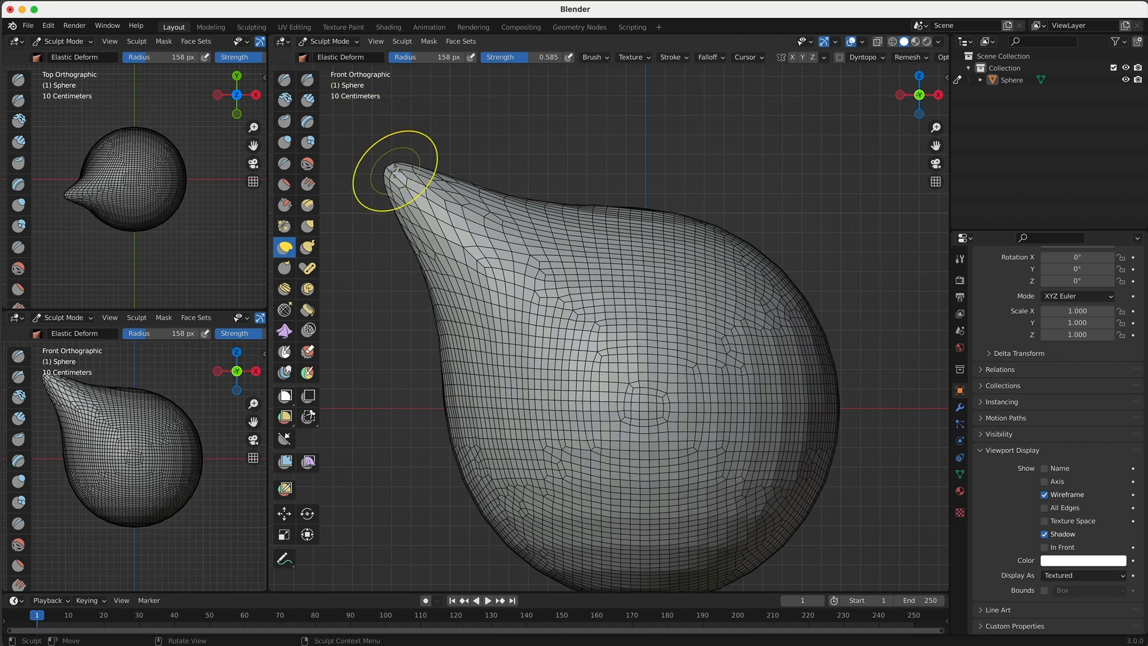
# Remesh the stretched shape with a voxel size of 0.05 m
pyautogui.click(920, 59)
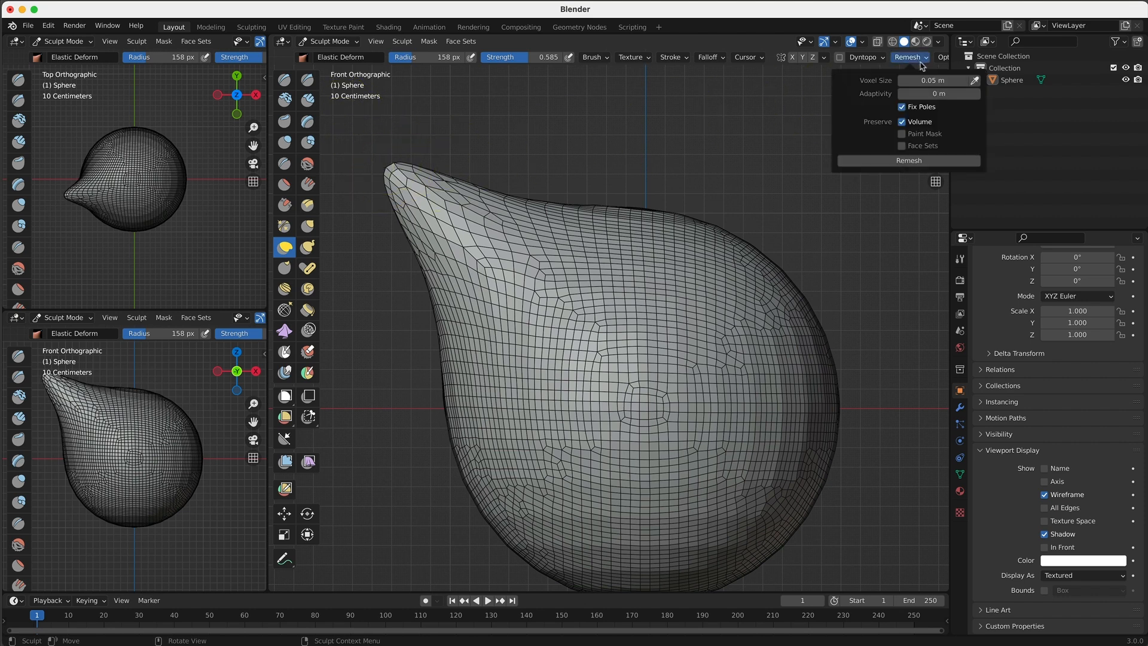
pyautogui.click(890, 162)
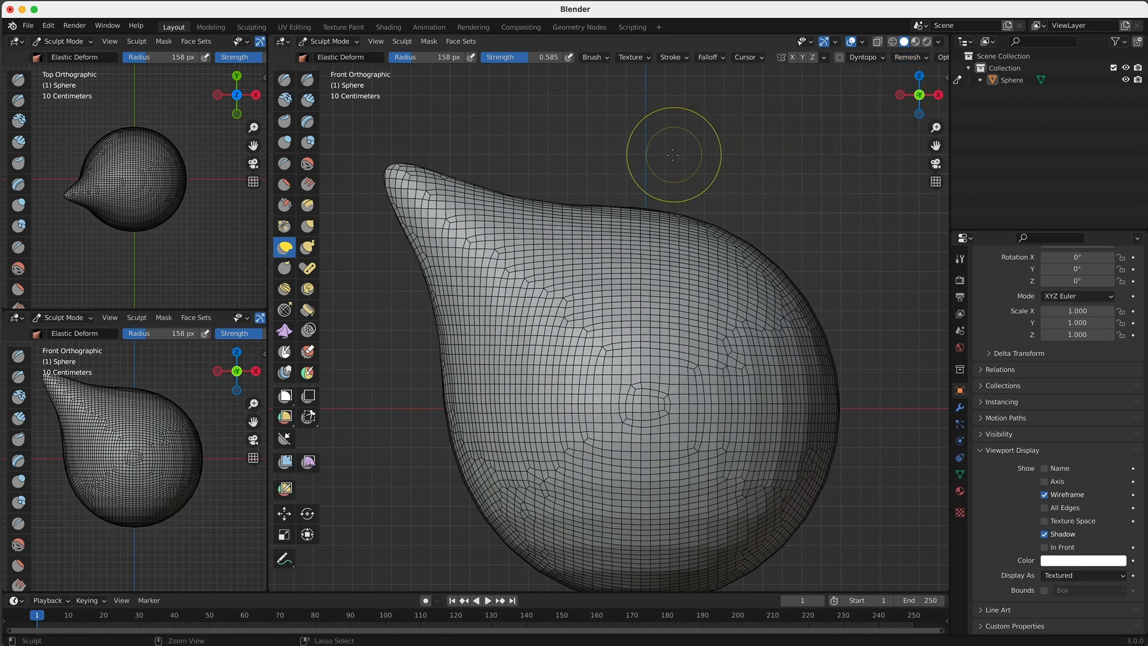
pyautogui.scroll(-4, 672, 155)
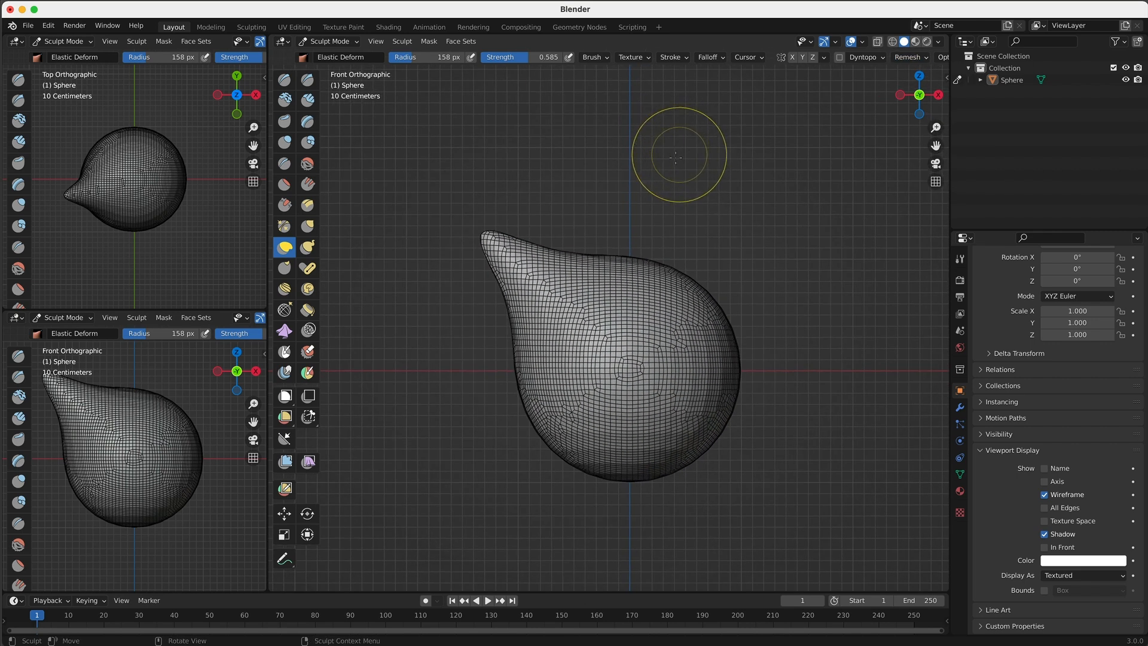
# Pull the sphere's upper-right area outward into a second point and remesh the shape at 0.05 m
pyautogui.moveTo(694, 275); pyautogui.dragTo(777, 192)
pyautogui.moveTo(729, 243)
pyautogui.mouseDown()
pyautogui.moveTo(798, 177)
pyautogui.moveTo(786, 169)
pyautogui.mouseUp()
pyautogui.click(927, 63)
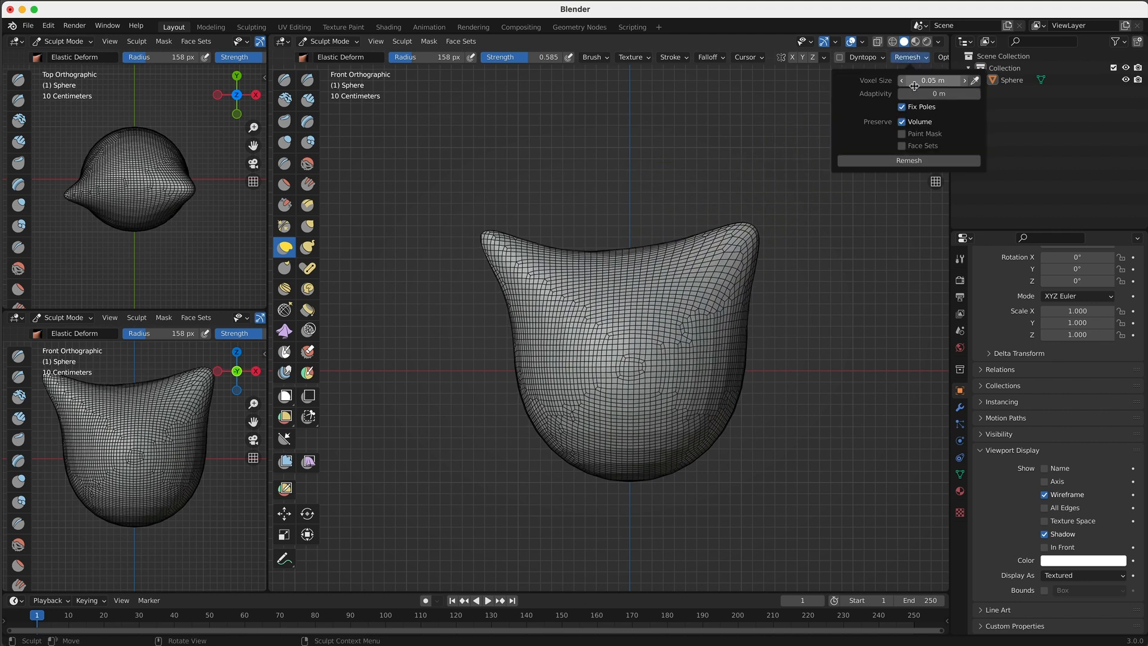
pyautogui.click(906, 160)
# Undo the remeshes and both pulled points to return to the round sphere
pyautogui.hotkey('ctrl', 'z')
pyautogui.hotkey('ctrl', 'z')
pyautogui.hotkey('ctrl', 'z')
pyautogui.hotkey('ctrl', 'z')
pyautogui.hotkey('ctrl', 'z')
pyautogui.hotkey('ctrl', 'z')
pyautogui.hotkey('ctrl', 'z')
pyautogui.hotkey('ctrl', 'z')
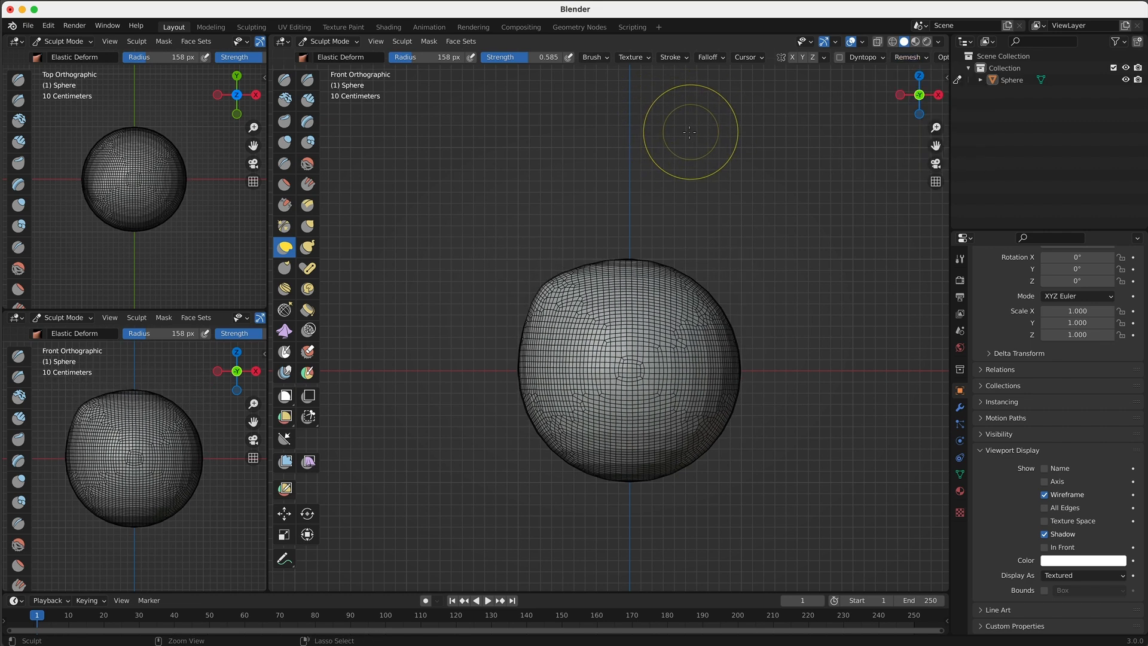
pyautogui.hotkey('ctrl', 'z')
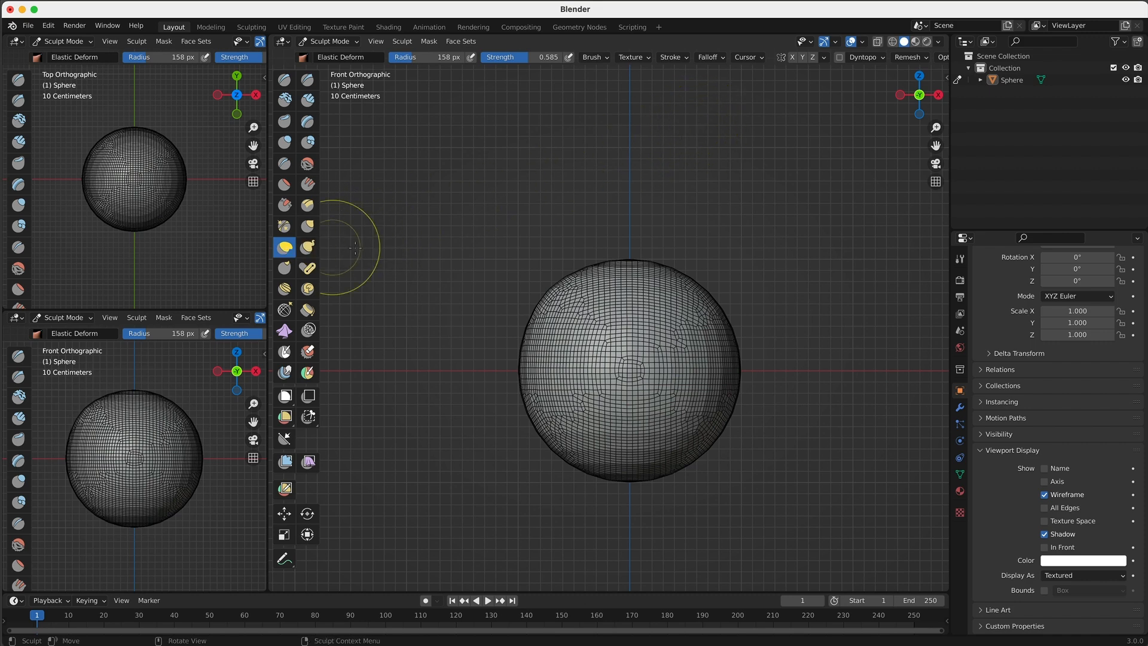
# Pull the sphere's four diagonal corners outward with Elastic Deform at radius 222 px and strength 0.542
pyautogui.scroll(2, 551, 265)
pyautogui.moveTo(551, 264); pyautogui.dragTo(538, 205)
pyautogui.moveTo(712, 281)
pyautogui.mouseDown()
pyautogui.moveTo(766, 217)
pyautogui.moveTo(780, 177)
pyautogui.mouseUp()
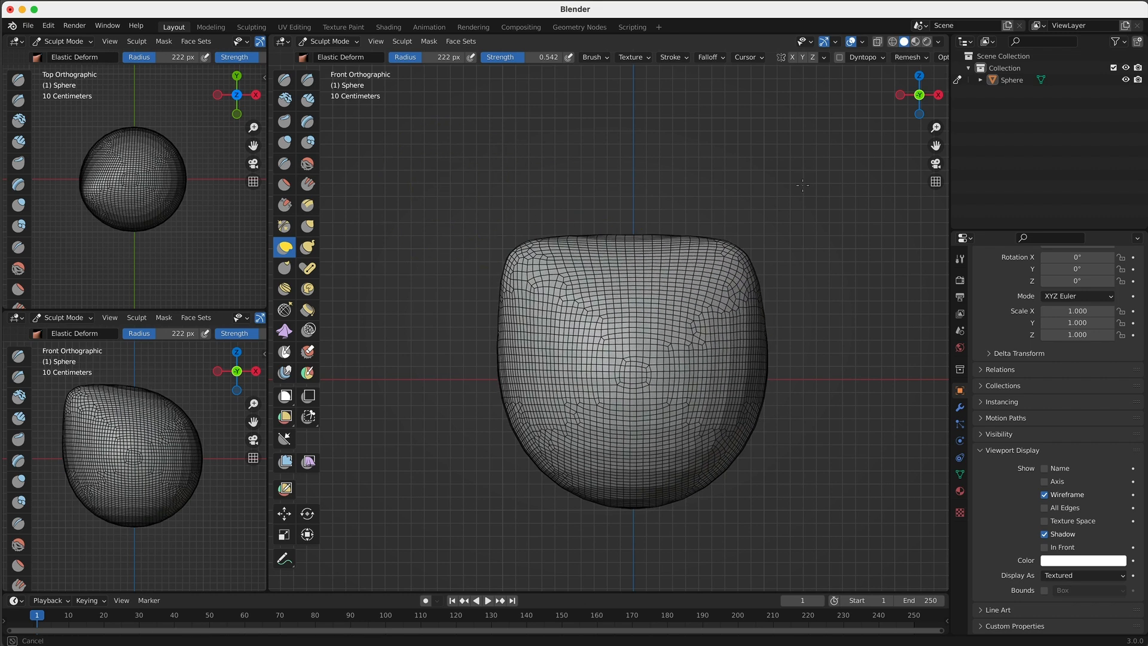
pyautogui.moveTo(536, 456); pyautogui.dragTo(573, 521)
pyautogui.moveTo(742, 436); pyautogui.dragTo(822, 557)
# Undo the four Elastic Deform corner pulls
pyautogui.hotkey('ctrl', 'z')
pyautogui.hotkey('ctrl', 'z')
pyautogui.hotkey('ctrl', 'z')
pyautogui.hotkey('ctrl', 'z')
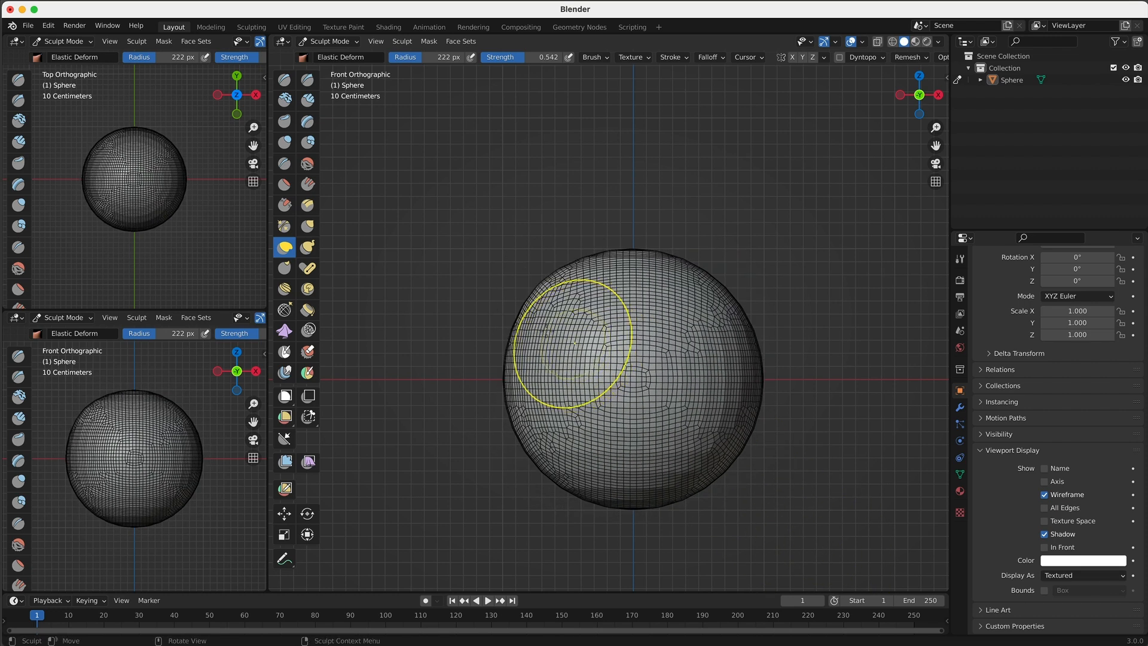
# Pull the sphere's four diagonal corners outward with the Grab brush at radius 222 px and strength 0.400
pyautogui.click(307, 226)
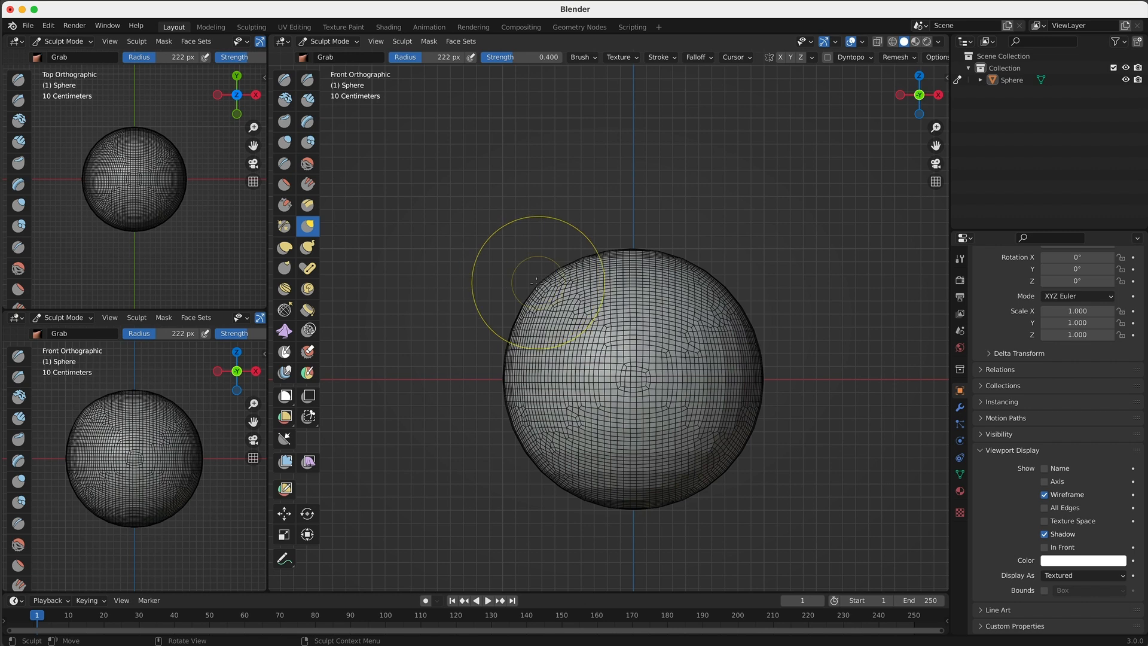
pyautogui.moveTo(536, 282); pyautogui.dragTo(419, 188)
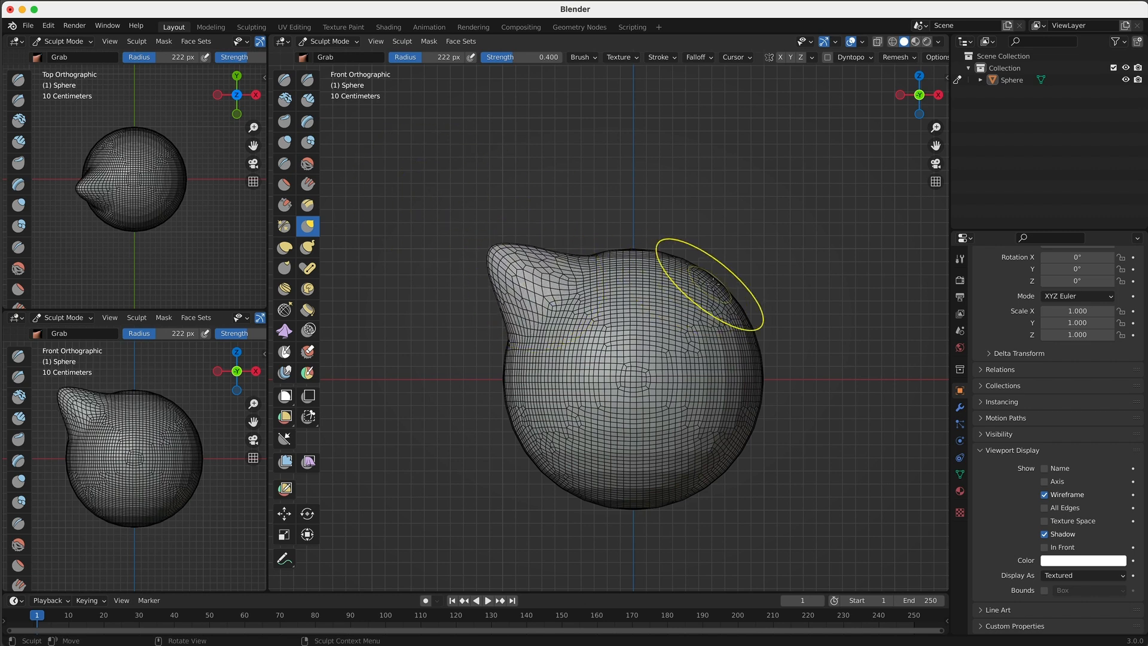
pyautogui.moveTo(710, 270); pyautogui.dragTo(813, 193)
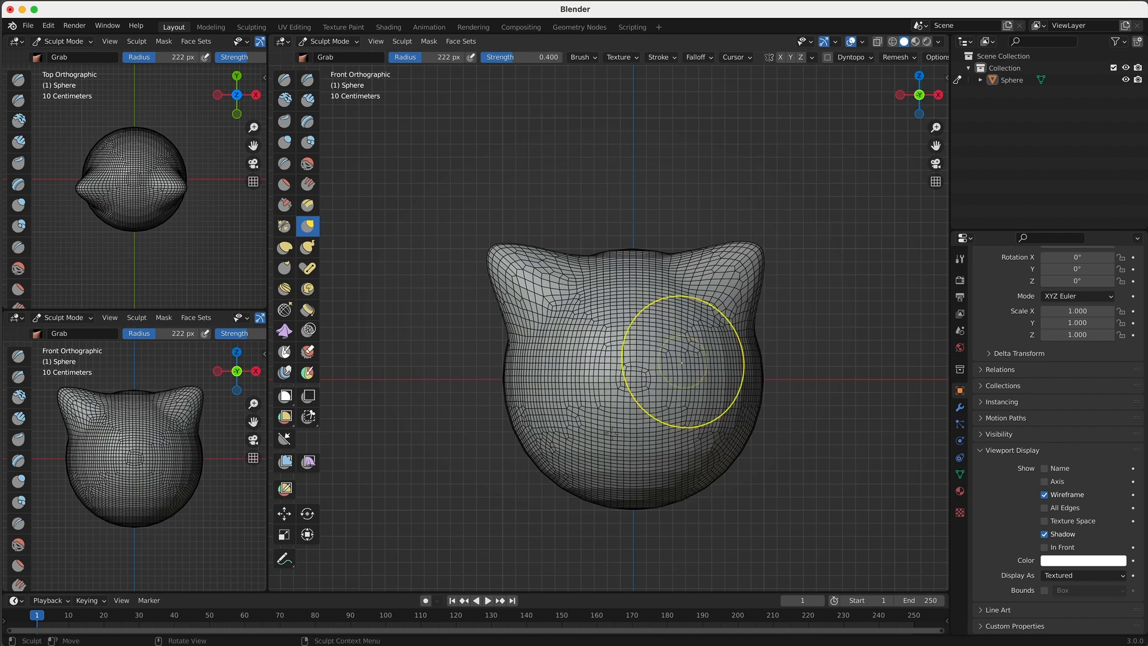
pyautogui.moveTo(553, 474); pyautogui.dragTo(504, 519)
pyautogui.moveTo(720, 469); pyautogui.dragTo(815, 545)
# Undo the four Grab brush pulls on the sphere
pyautogui.press('super+z')
pyautogui.press('super+z')
pyautogui.press('super+z')
pyautogui.press('super+z')
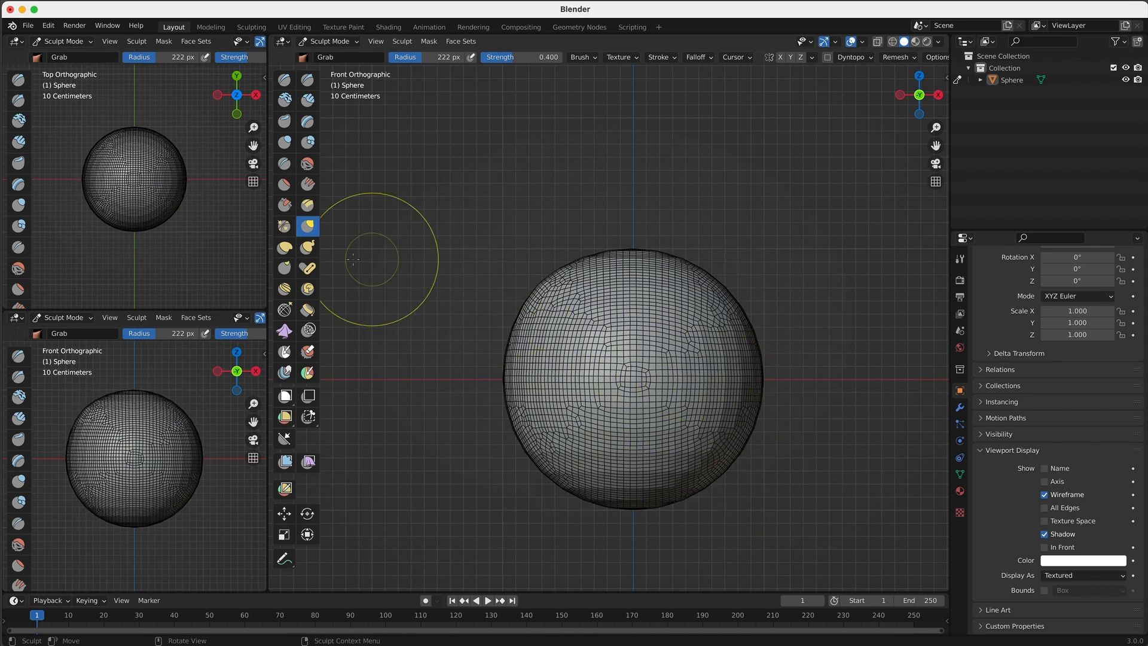
# Pull four long horns diagonally out of the sphere with Snake Hook at strength 1.000 and remesh the shape at 0.05 m
pyautogui.click(308, 247)
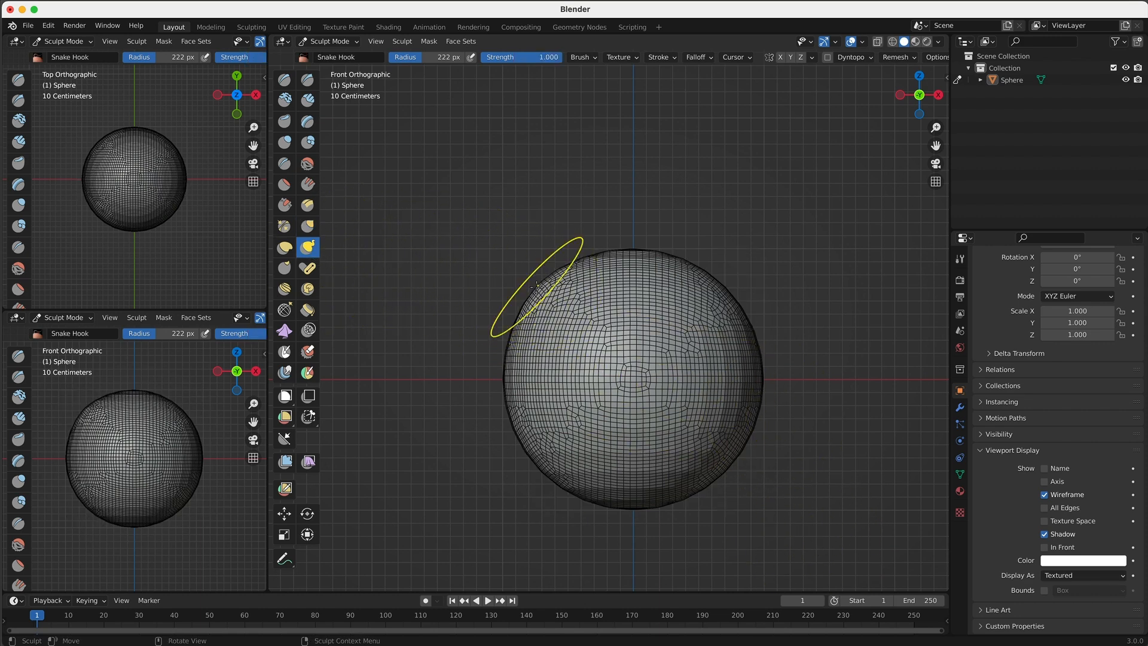
pyautogui.moveTo(543, 276); pyautogui.dragTo(399, 169)
pyautogui.moveTo(718, 279)
pyautogui.mouseDown()
pyautogui.moveTo(758, 187)
pyautogui.moveTo(809, 172)
pyautogui.mouseUp()
pyautogui.moveTo(544, 467); pyautogui.dragTo(435, 567)
pyautogui.moveTo(717, 474); pyautogui.dragTo(819, 559)
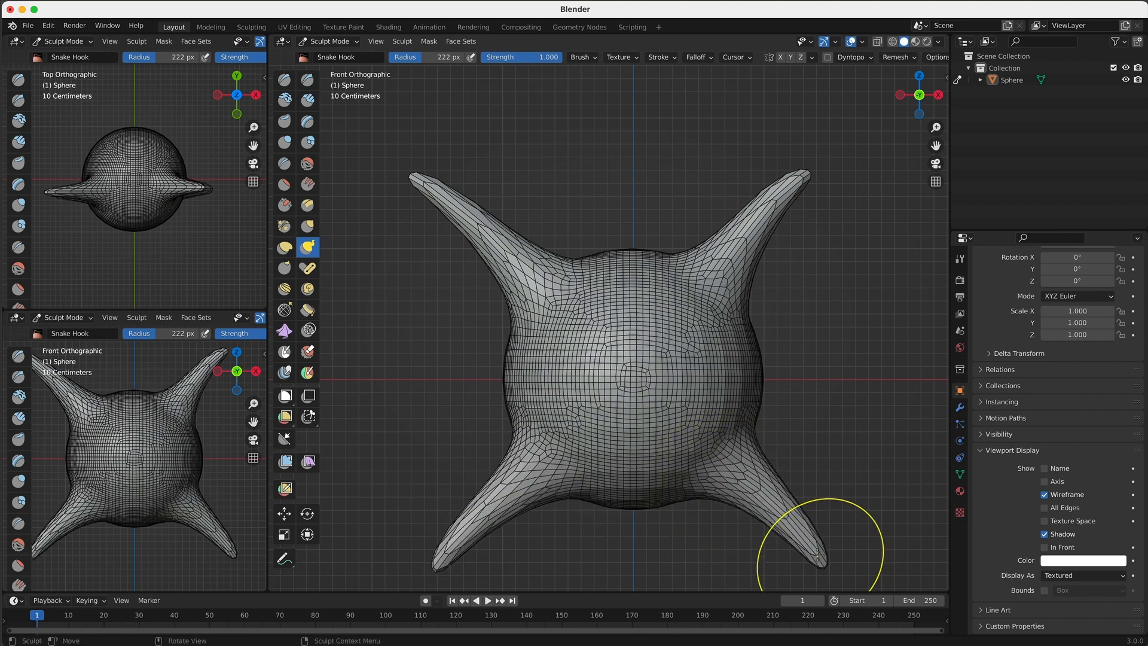
pyautogui.click(894, 57)
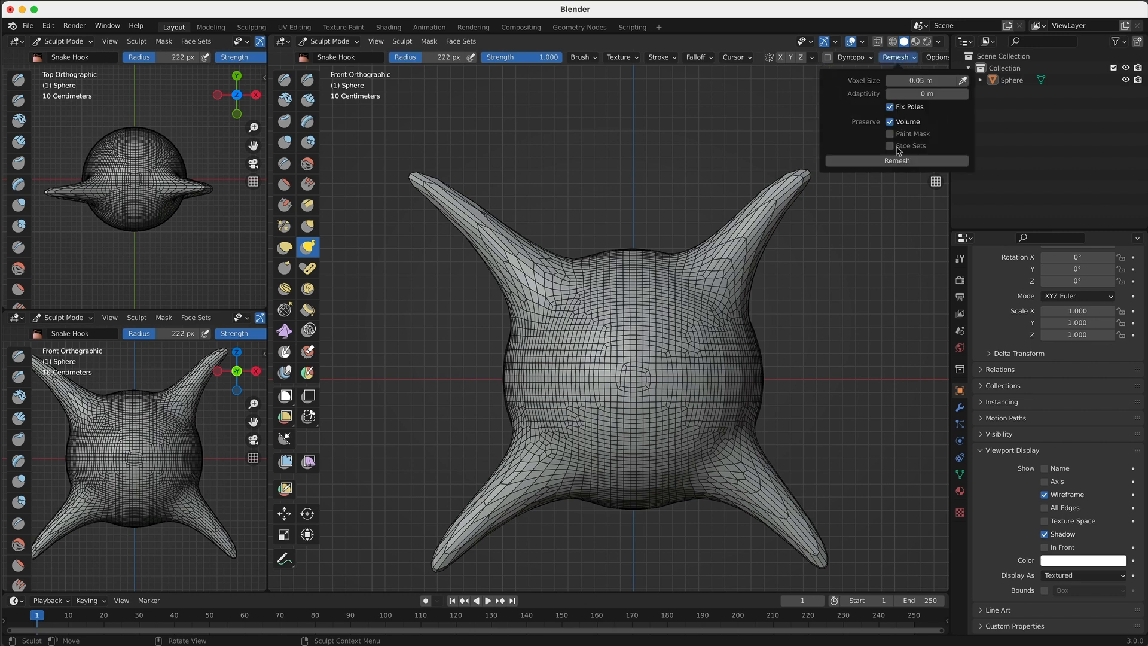
pyautogui.click(896, 161)
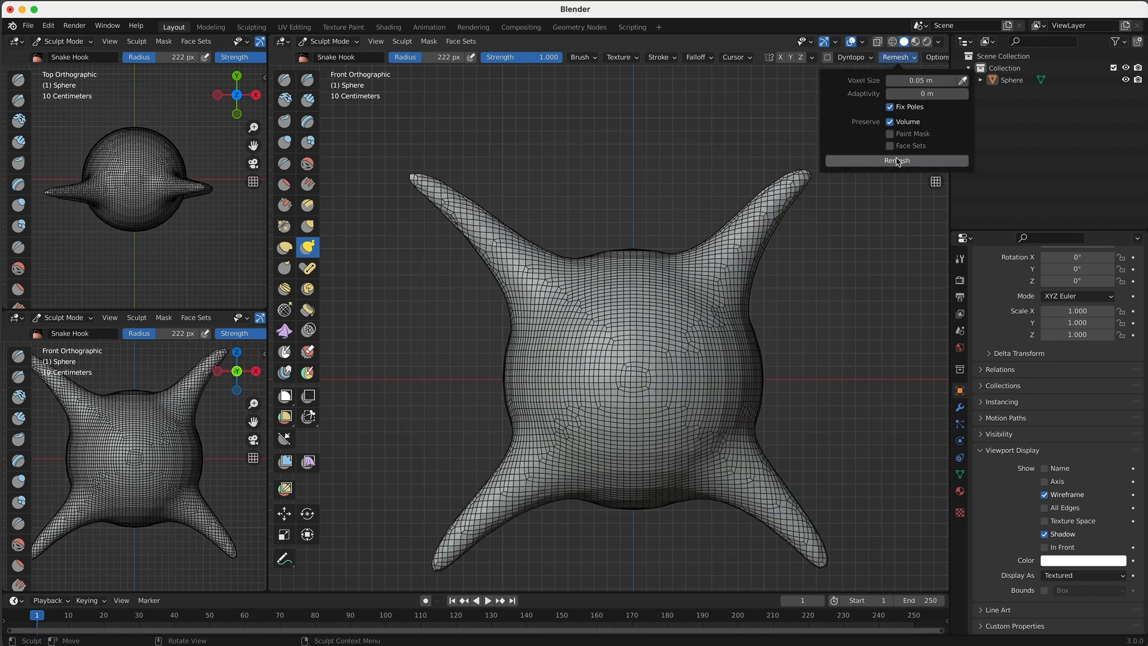
# Thicken all four horns with the Inflate/Deflate brush at radius 222 px and strength 0.500, and remesh the shape
pyautogui.click(285, 143)
pyautogui.moveTo(467, 233)
pyautogui.mouseDown()
pyautogui.moveTo(520, 248)
pyautogui.moveTo(446, 201)
pyautogui.moveTo(526, 278)
pyautogui.moveTo(445, 200)
pyautogui.mouseUp()
pyautogui.moveTo(725, 224)
pyautogui.mouseDown()
pyautogui.moveTo(743, 249)
pyautogui.moveTo(771, 203)
pyautogui.moveTo(735, 239)
pyautogui.moveTo(789, 185)
pyautogui.mouseUp()
pyautogui.moveTo(720, 263); pyautogui.dragTo(779, 206)
pyautogui.moveTo(512, 482)
pyautogui.mouseDown()
pyautogui.moveTo(459, 541)
pyautogui.moveTo(472, 532)
pyautogui.mouseUp()
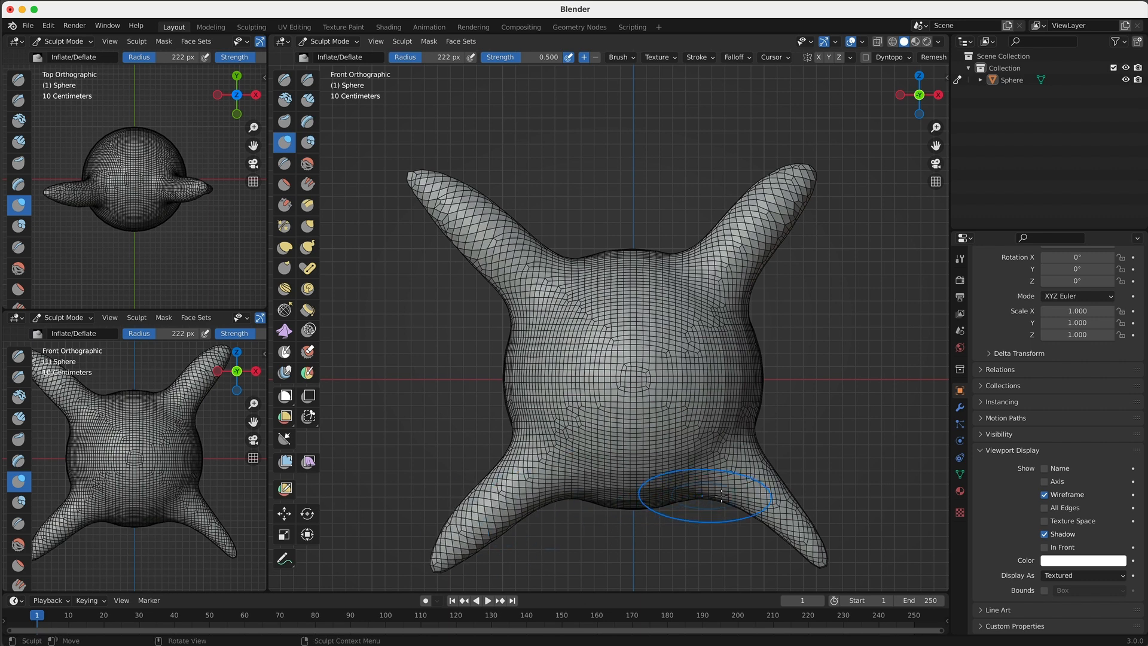
pyautogui.moveTo(743, 470)
pyautogui.mouseDown()
pyautogui.moveTo(798, 526)
pyautogui.moveTo(783, 502)
pyautogui.moveTo(807, 544)
pyautogui.mouseUp()
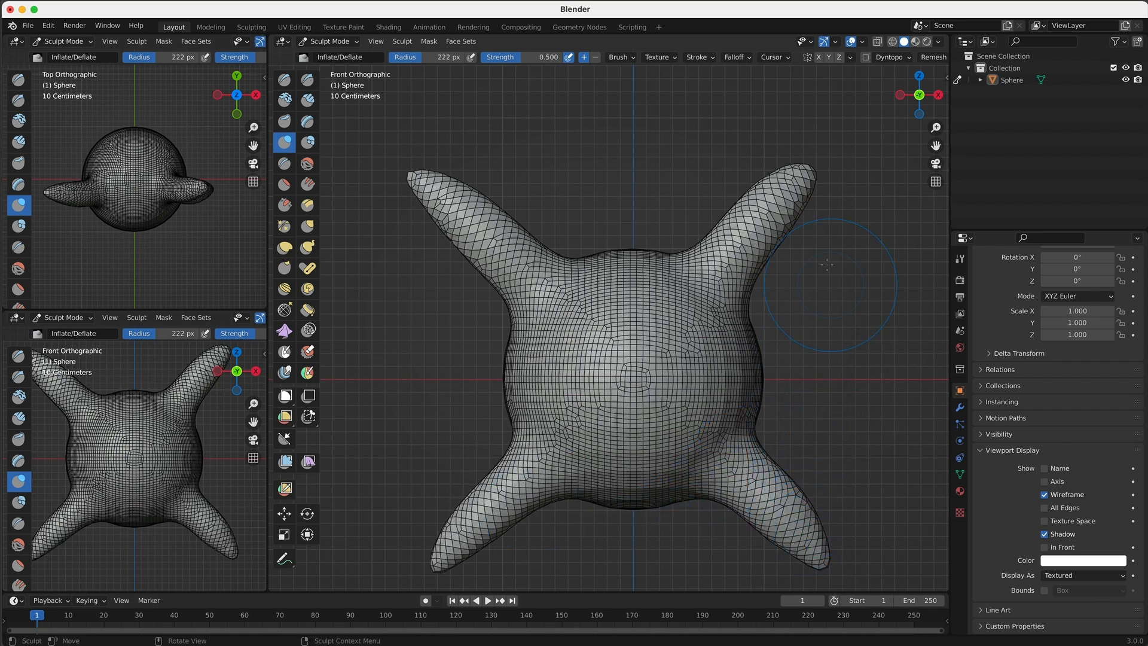
pyautogui.click(933, 57)
pyautogui.click(921, 160)
# Undo the inflating, the remeshes and the four Snake Hook horns to restore the round sphere
pyautogui.hotkey('ctrl', 'z')
pyautogui.hotkey('ctrl', 'z')
pyautogui.hotkey('ctrl', 'z')
pyautogui.hotkey('ctrl', 'z')
pyautogui.hotkey('ctrl', 'z')
pyautogui.hotkey('ctrl', 'z')
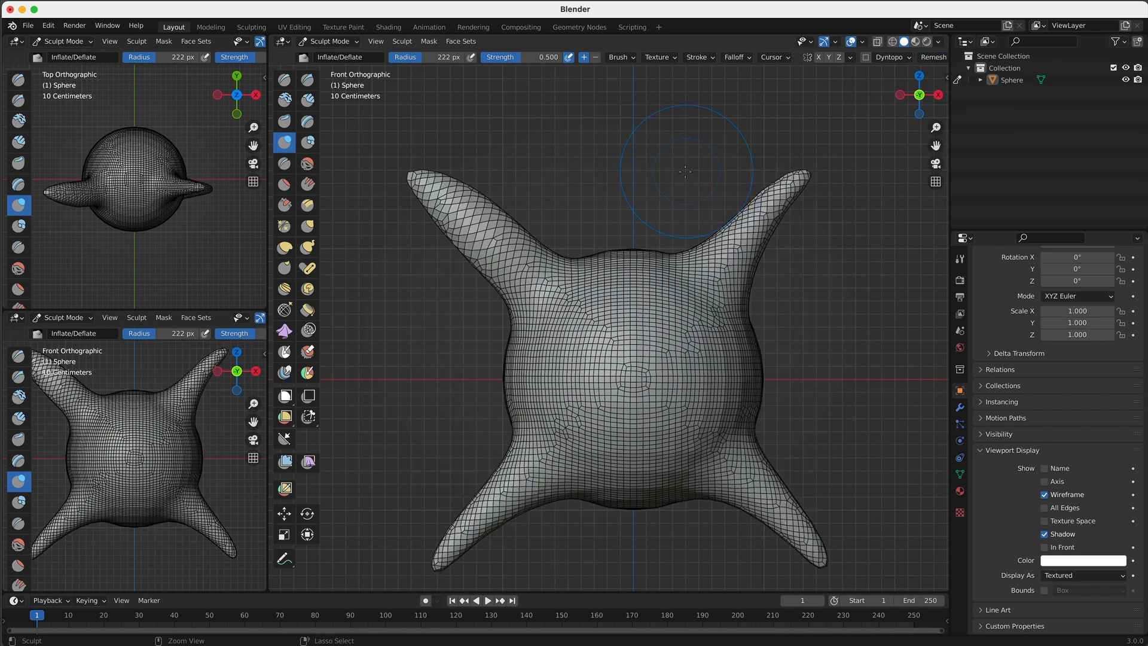
pyautogui.hotkey('ctrl', 'z')
pyautogui.hotkey('ctrl', 'z')
pyautogui.hotkey('ctrl', 'z')
pyautogui.hotkey('ctrl', 'z')
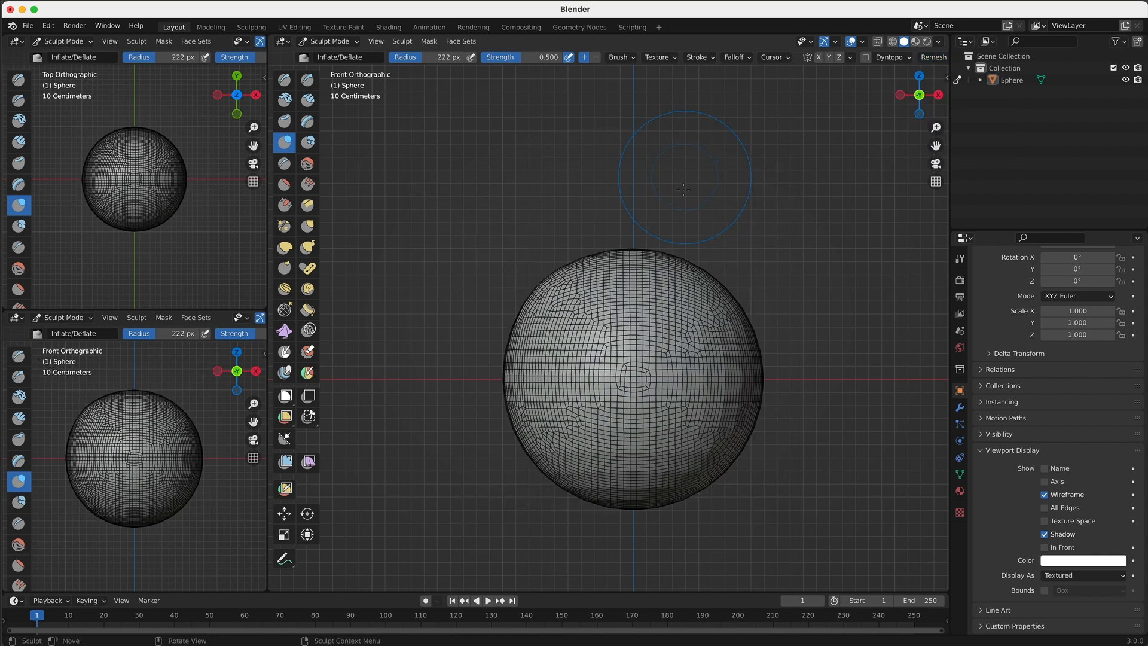
# Remesh the sphere at a voxel size of 0.01 m and turn off its wireframe display
pyautogui.scroll(-2, 884, 57)
pyautogui.click(883, 57)
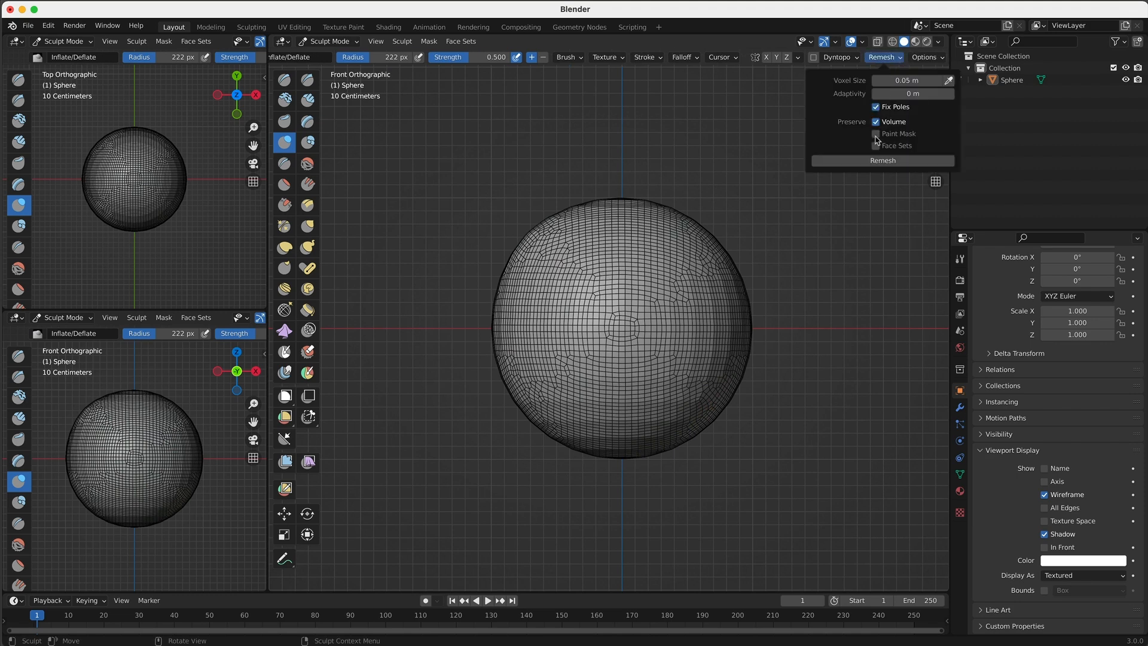
pyautogui.click(908, 83)
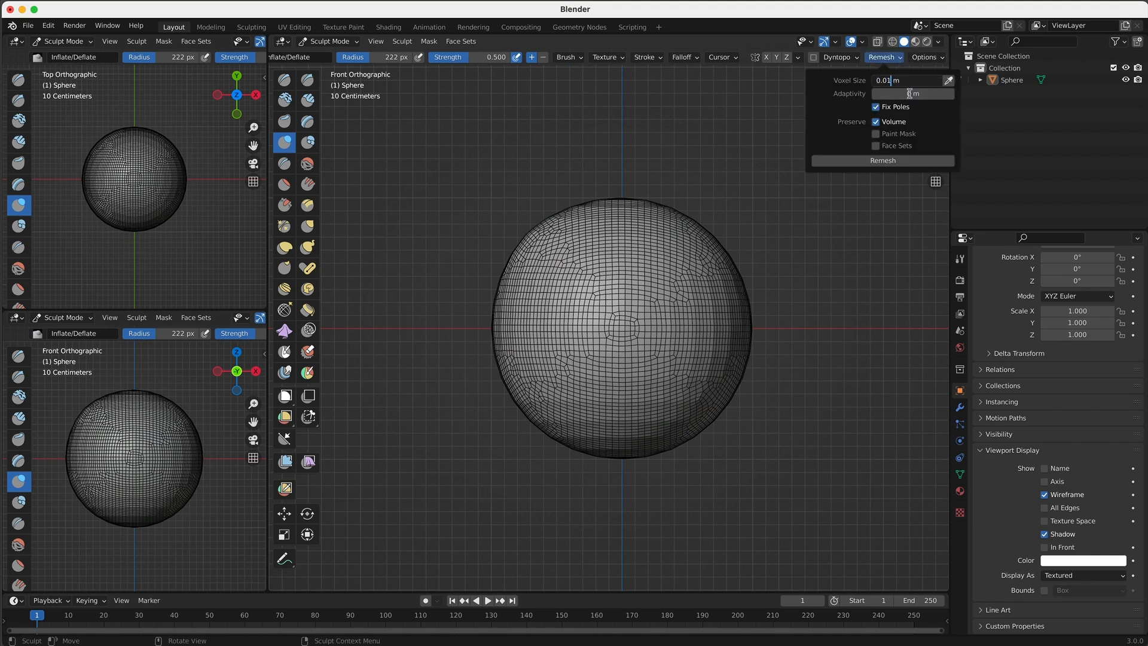
pyautogui.press('Return')
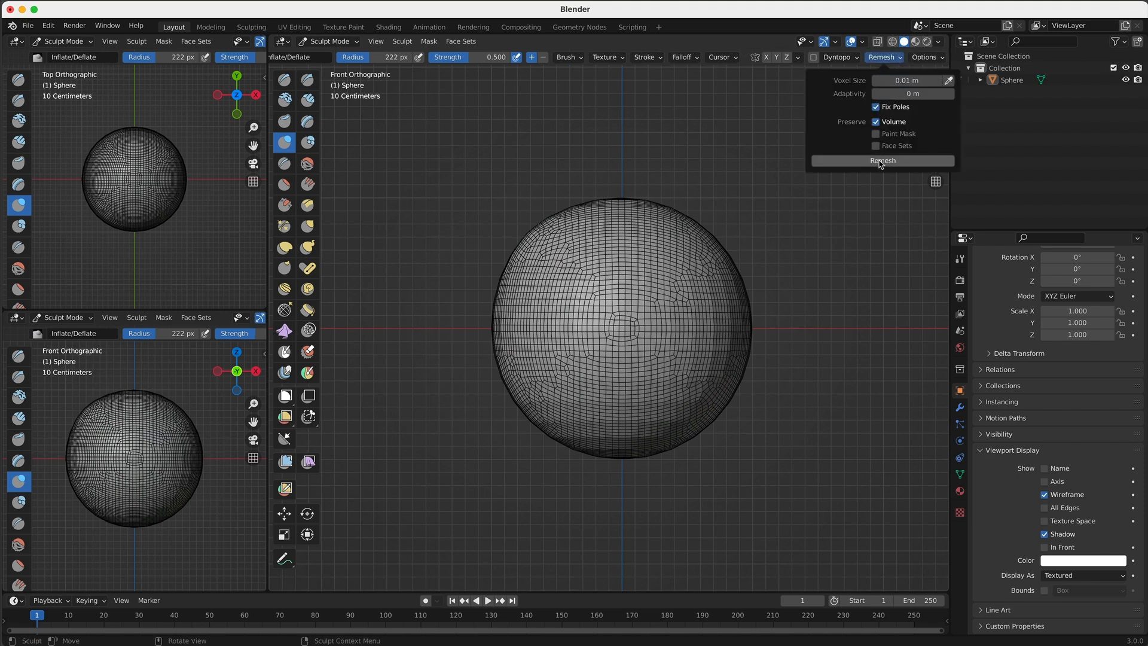
pyautogui.click(881, 160)
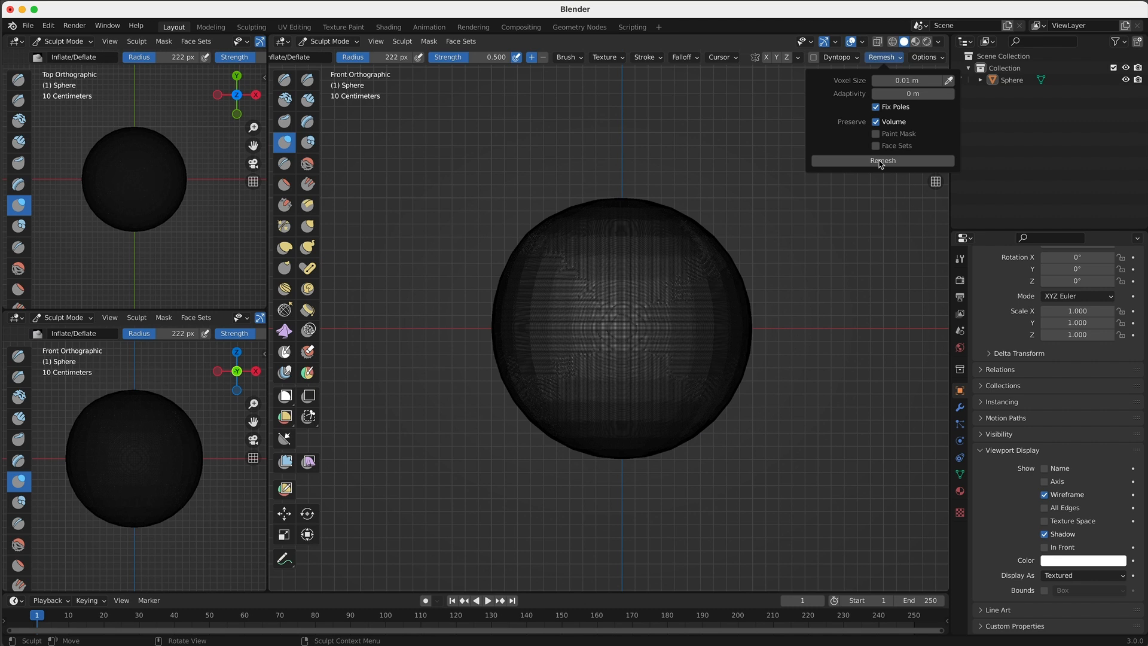
pyautogui.click(1044, 495)
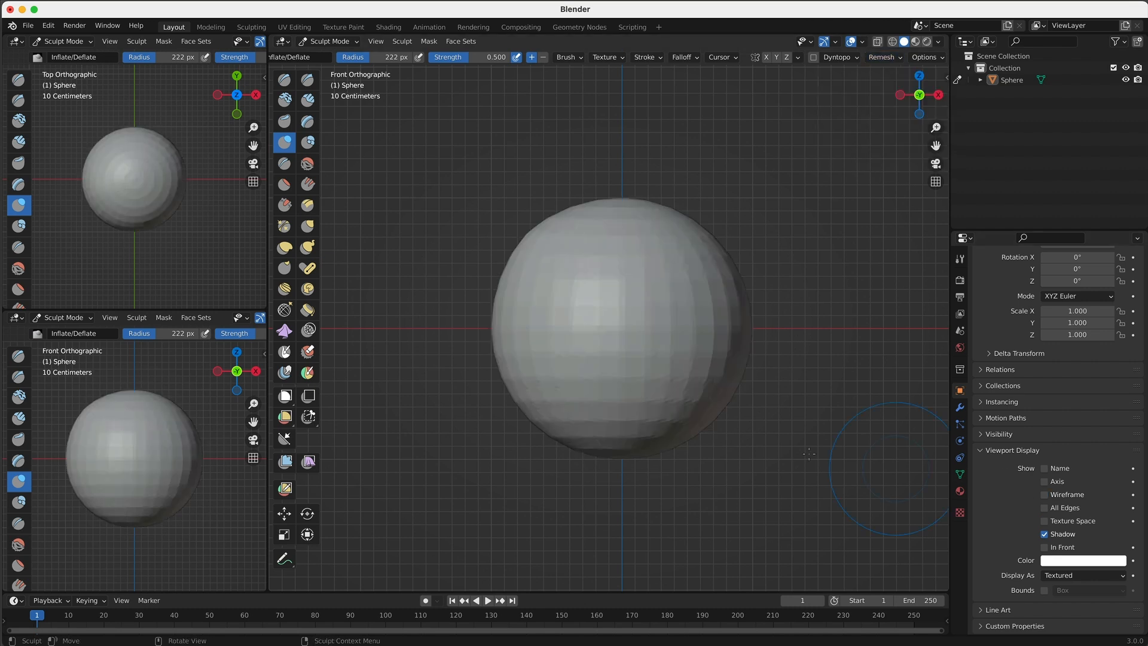
# Smooth the facets on the sphere's front with the Smooth brush at radius 130 px and strength 0.700
pyautogui.click(308, 164)
pyautogui.press('f')
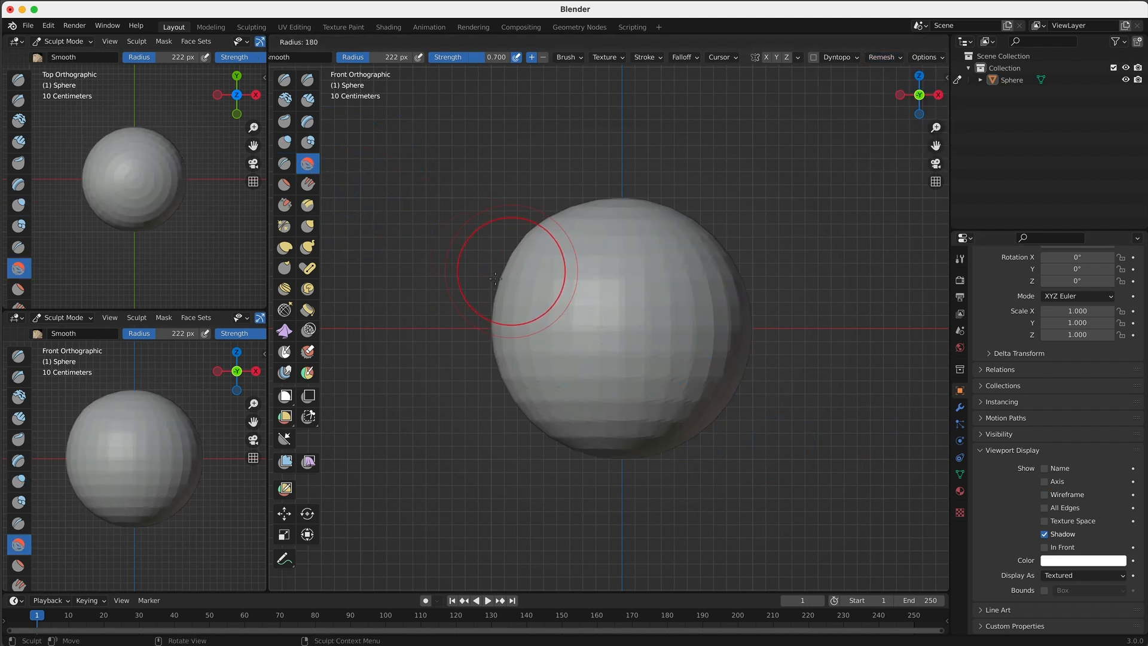
pyautogui.click(484, 287)
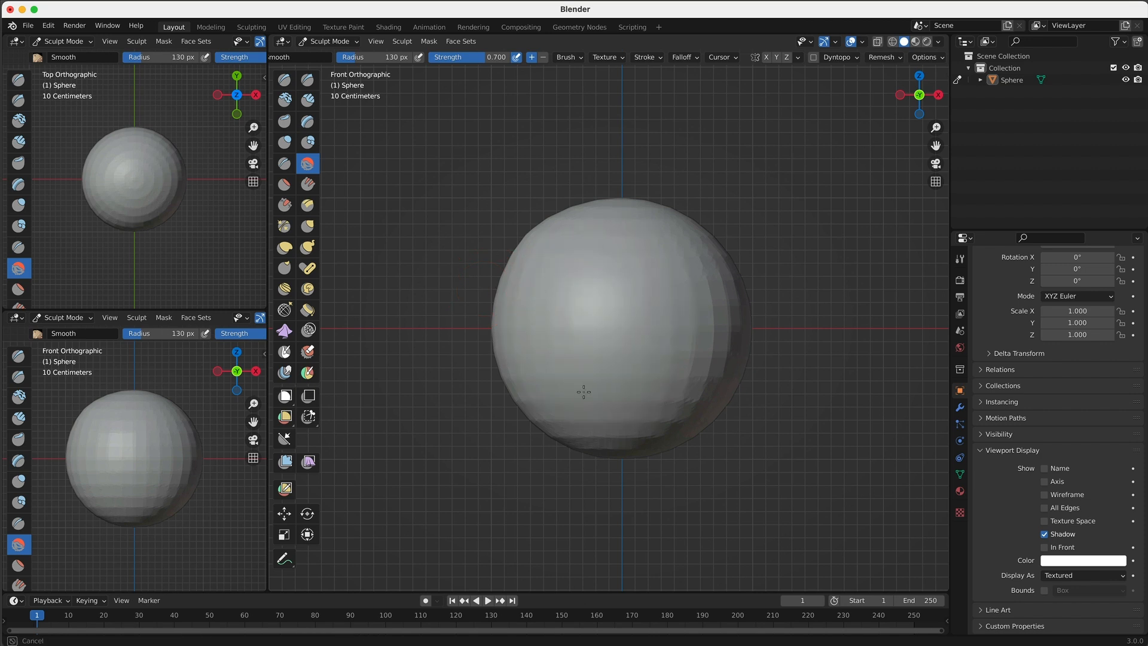
pyautogui.moveTo(662, 425); pyautogui.dragTo(706, 358)
pyautogui.moveTo(693, 259); pyautogui.dragTo(670, 404)
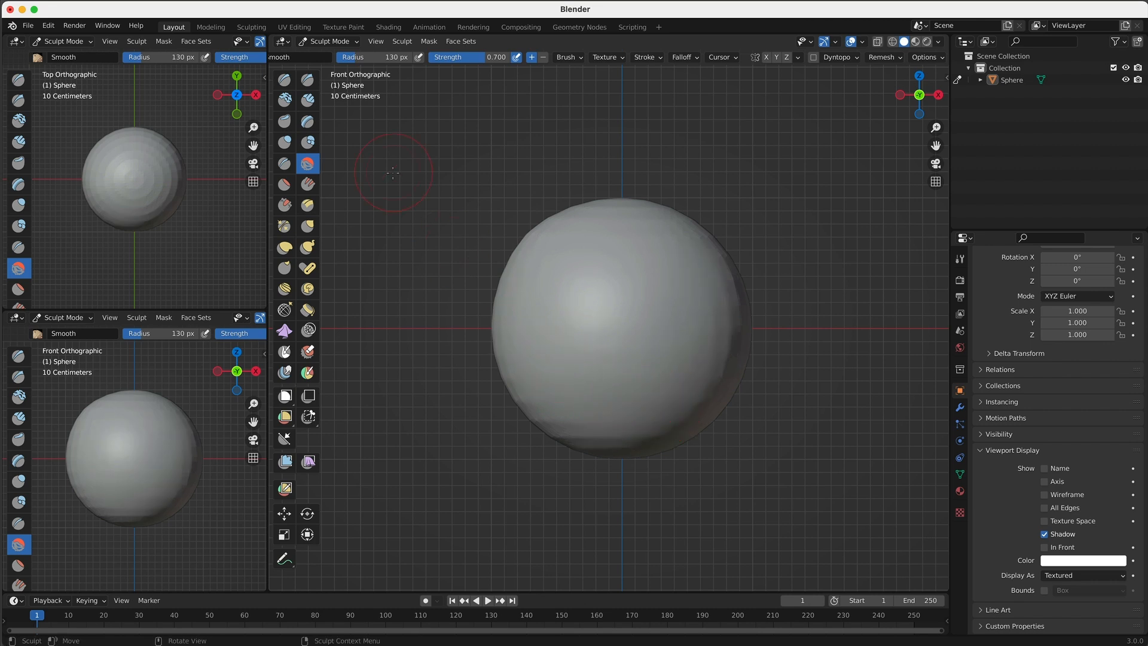
# Build up a patch on the sphere's front with the Clay brush at radius 74 px, adding a vertical ridge at strength 0.870
pyautogui.click(285, 100)
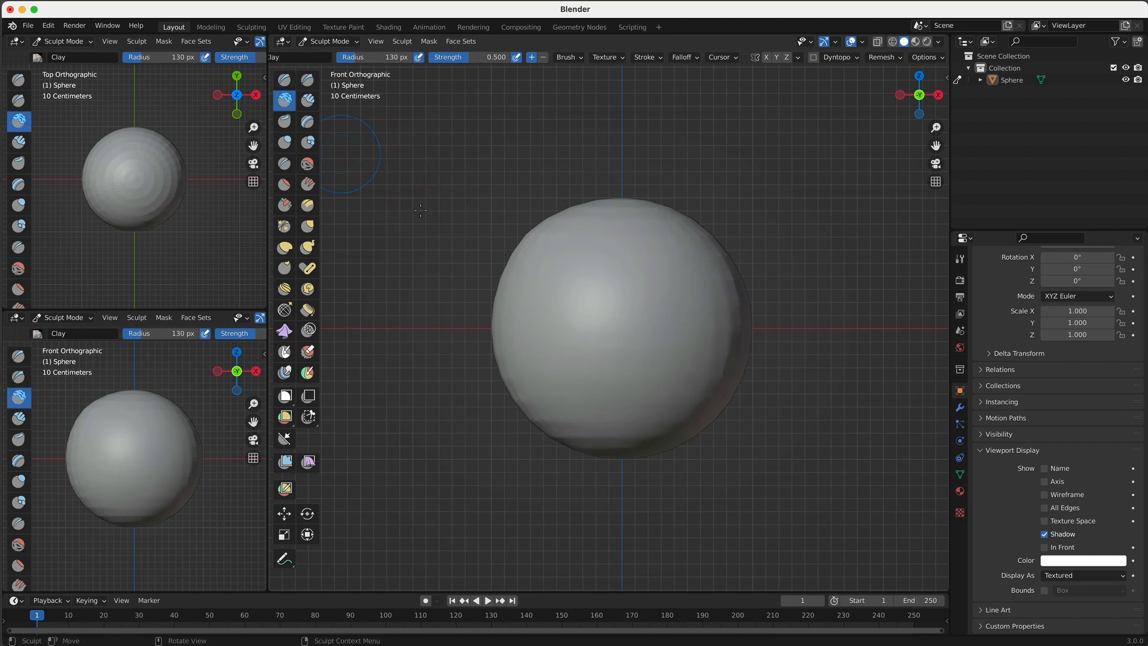
pyautogui.moveTo(618, 302)
pyautogui.mouseDown()
pyautogui.moveTo(596, 263)
pyautogui.moveTo(580, 302)
pyautogui.moveTo(589, 329)
pyautogui.moveTo(568, 361)
pyautogui.moveTo(586, 379)
pyautogui.moveTo(606, 376)
pyautogui.mouseUp()
pyautogui.hotkey('shift', 'f')
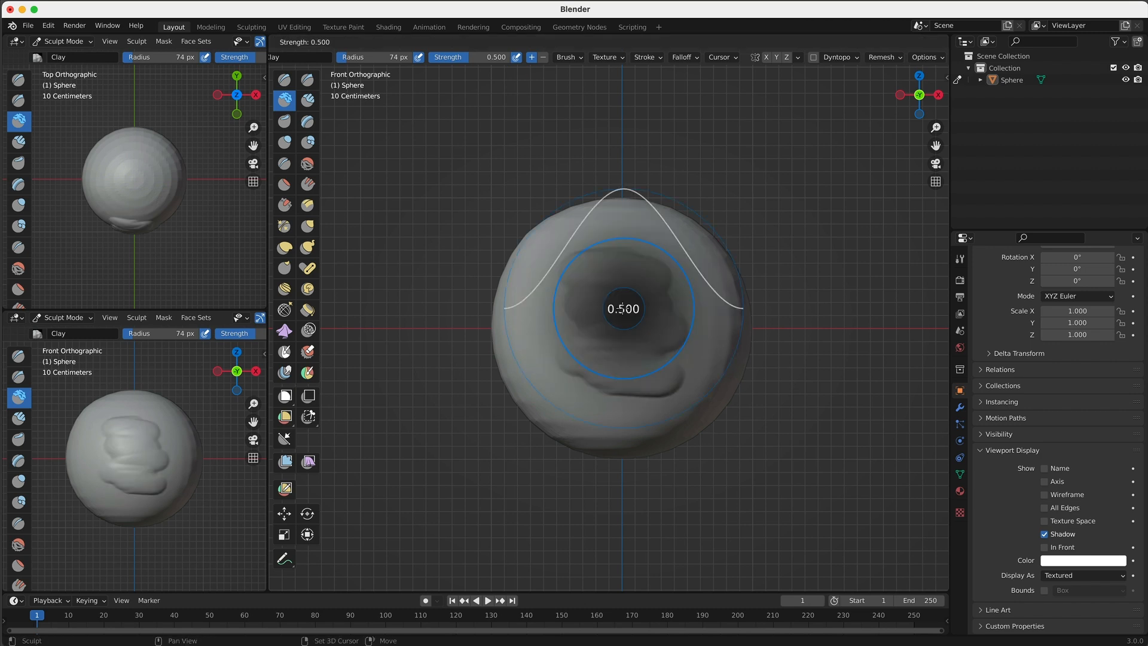
pyautogui.click(658, 292)
pyautogui.moveTo(615, 287)
pyautogui.mouseDown()
pyautogui.moveTo(615, 269)
pyautogui.moveTo(628, 383)
pyautogui.mouseUp()
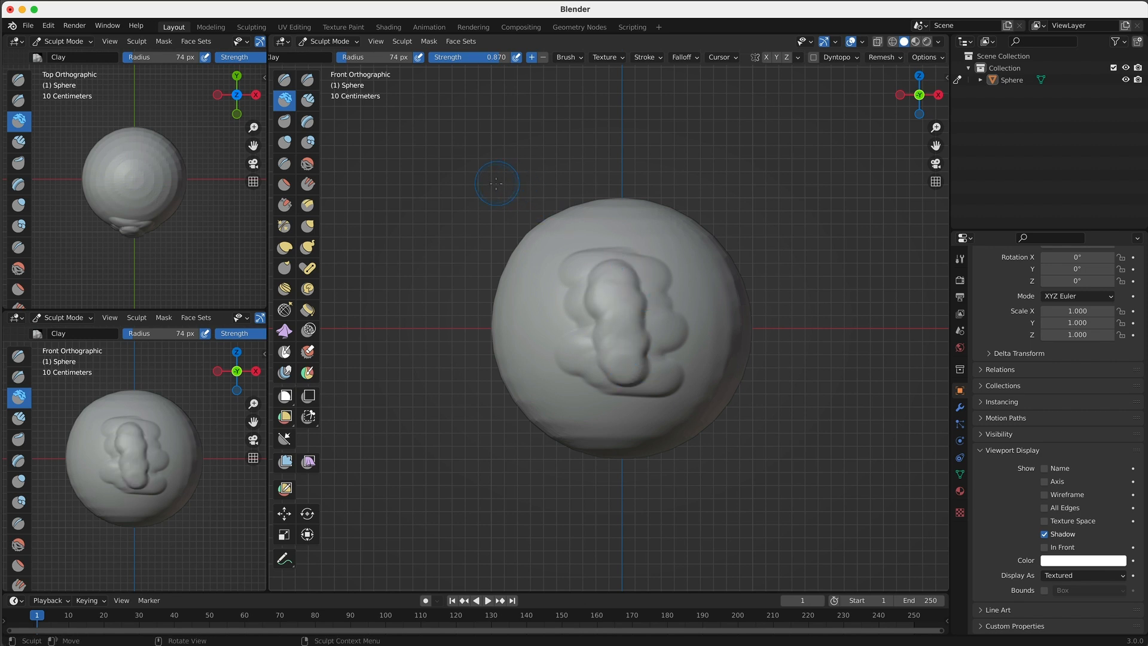
# Lower the Clay brush strength to 0.064 and blend the raised patch and ridge into the sphere's front
pyautogui.hotkey('shift', 'f')
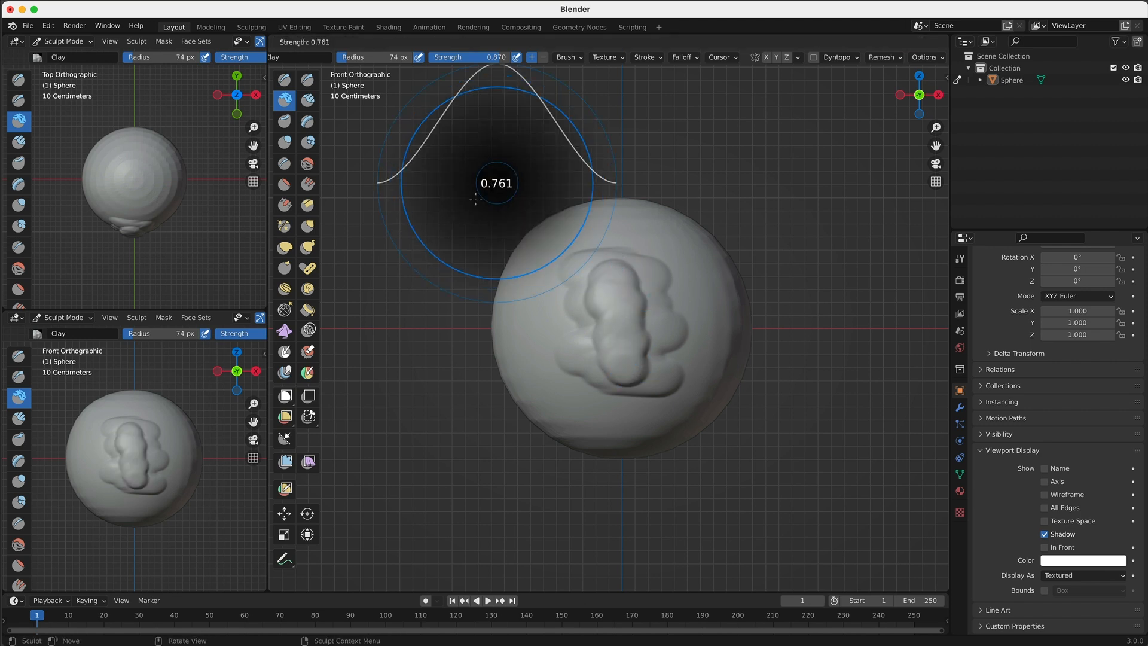
pyautogui.click(416, 245)
pyautogui.moveTo(589, 261); pyautogui.dragTo(599, 251)
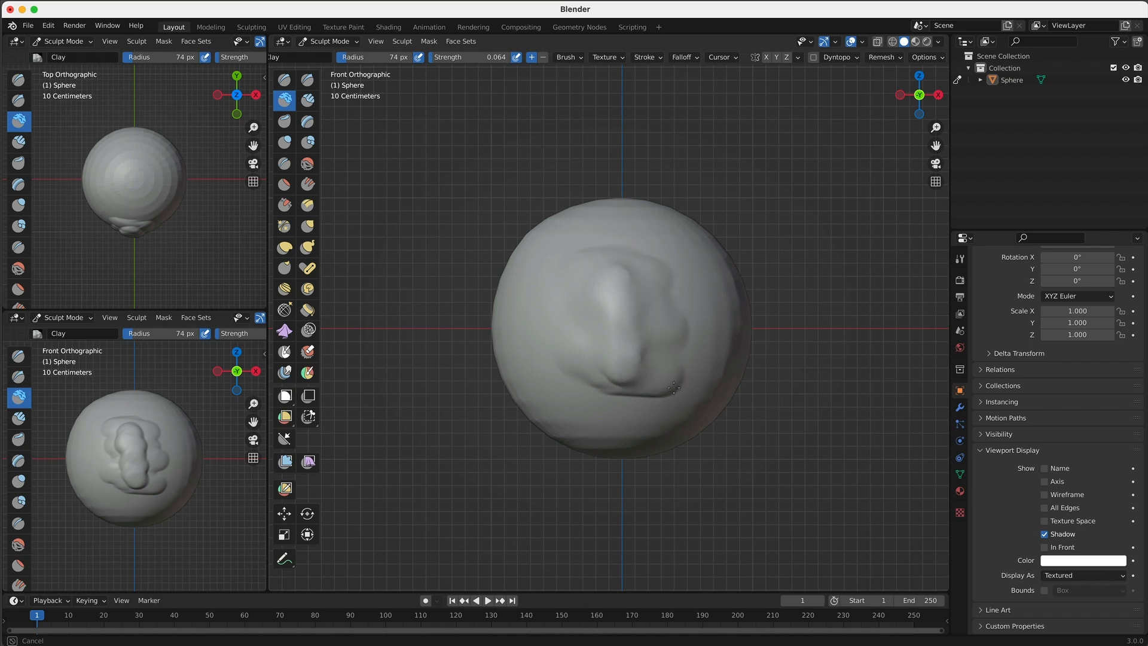
pyautogui.moveTo(640, 359)
pyautogui.mouseDown()
pyautogui.moveTo(607, 373)
pyautogui.moveTo(618, 272)
pyautogui.mouseUp()
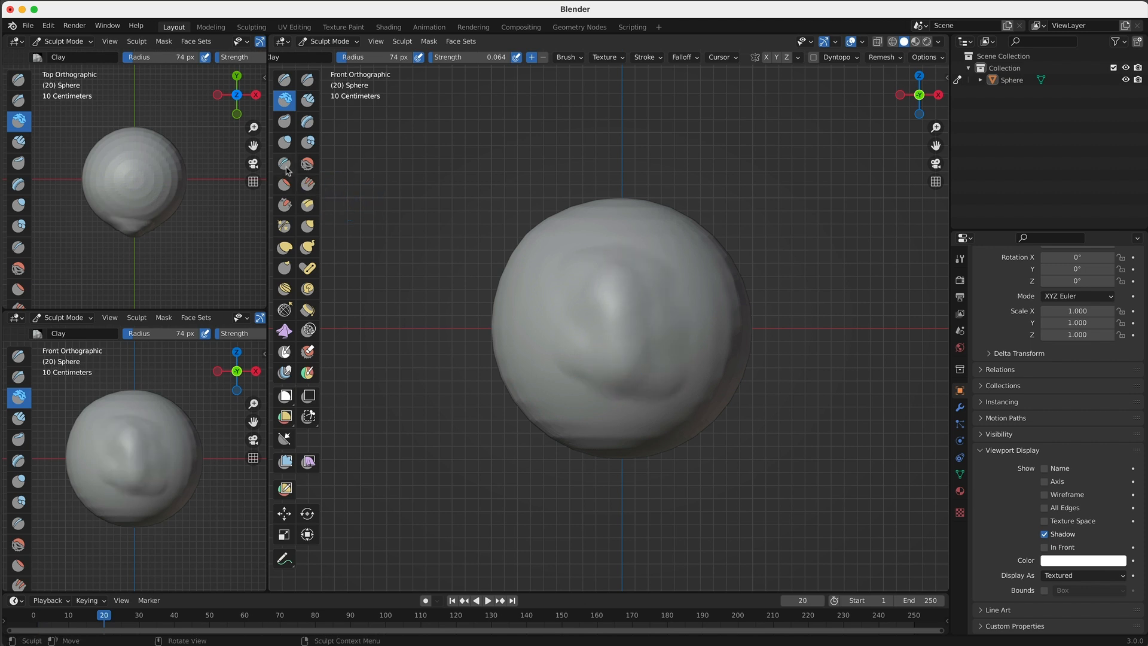
# Carve three horizontal grooves across the sphere's front with the Crease brush at radius 74 px and strength 0.250
pyautogui.click(284, 163)
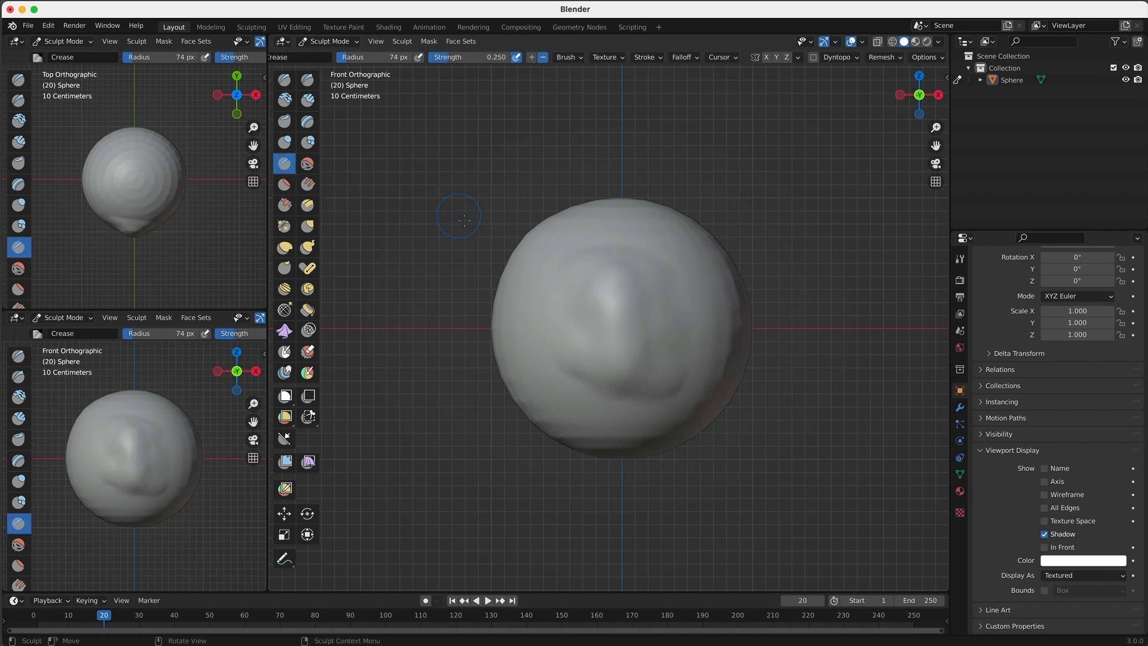
pyautogui.moveTo(552, 291); pyautogui.dragTo(648, 293)
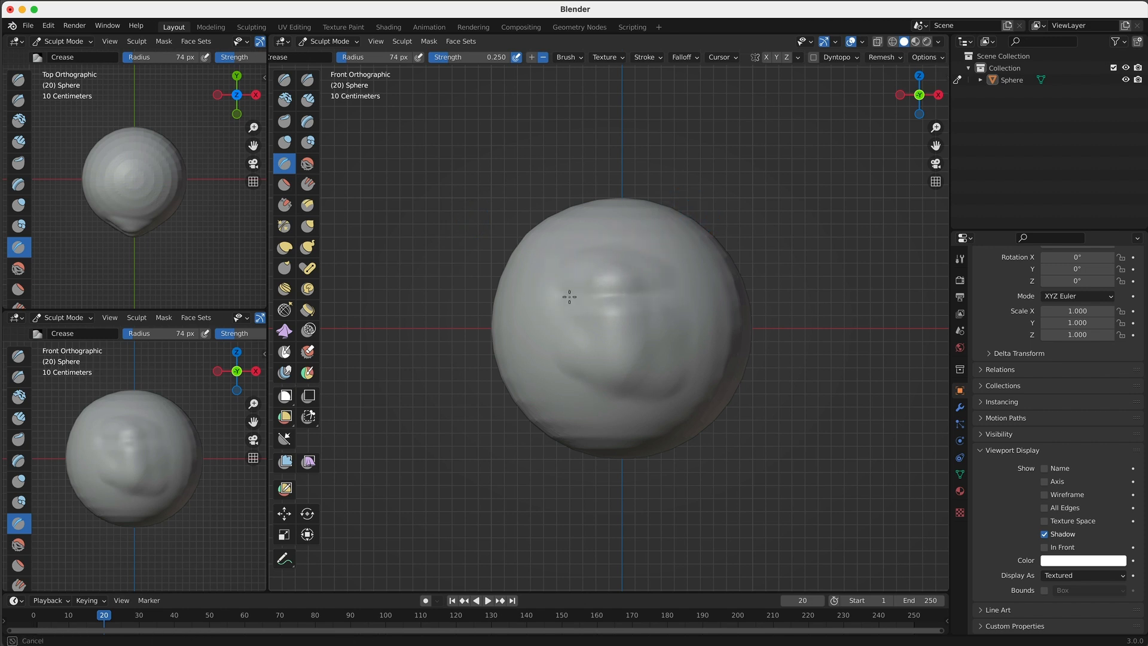
pyautogui.moveTo(560, 296); pyautogui.dragTo(605, 295)
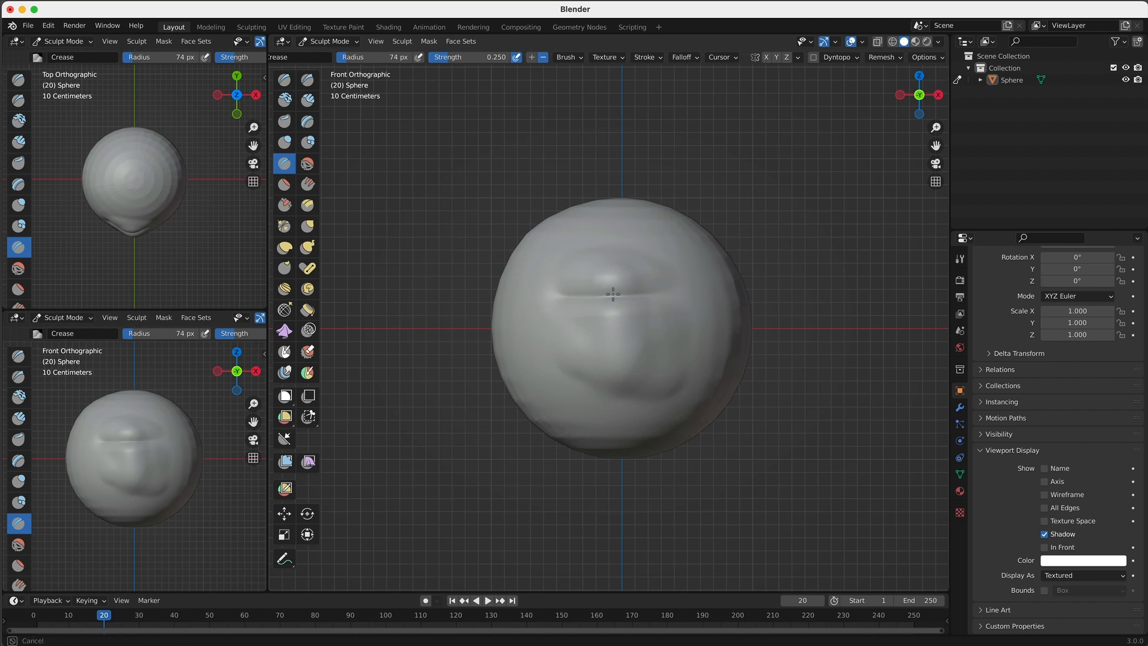
pyautogui.moveTo(678, 292); pyautogui.dragTo(682, 291)
pyautogui.moveTo(559, 329)
pyautogui.mouseDown()
pyautogui.moveTo(685, 327)
pyautogui.moveTo(543, 330)
pyautogui.mouseUp()
pyautogui.moveTo(542, 330)
pyautogui.mouseDown()
pyautogui.moveTo(682, 328)
pyautogui.moveTo(532, 329)
pyautogui.mouseUp()
pyautogui.moveTo(681, 329); pyautogui.dragTo(685, 330)
pyautogui.moveTo(553, 370); pyautogui.dragTo(687, 362)
pyautogui.moveTo(550, 363); pyautogui.dragTo(684, 359)
pyautogui.moveTo(684, 359); pyautogui.dragTo(545, 364)
pyautogui.moveTo(545, 364); pyautogui.dragTo(697, 362)
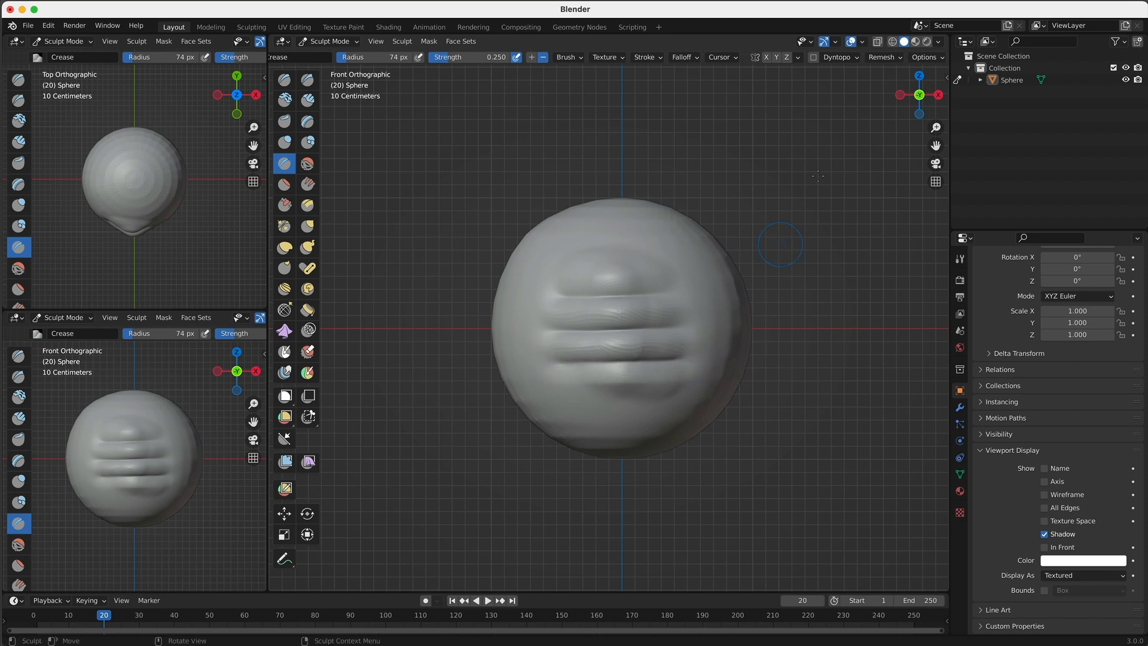
# Remesh the grooved sphere at 0.01 m and smooth the ridge between the lower grooves with the Smooth brush at radius 40 px
pyautogui.click(898, 58)
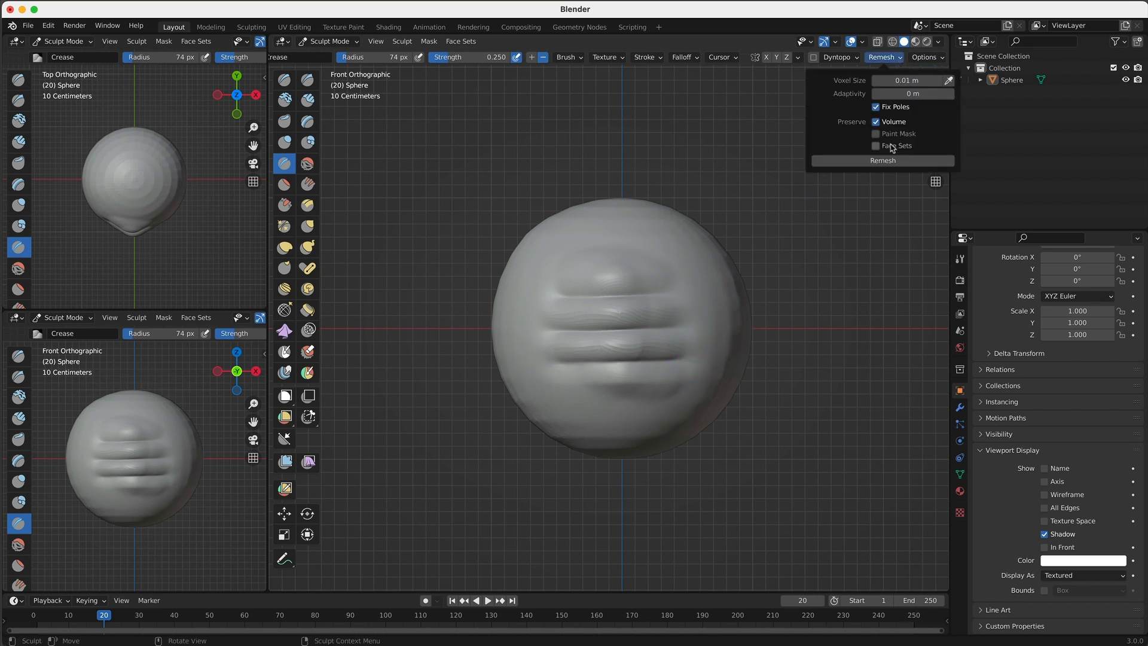
pyautogui.click(882, 161)
pyautogui.click(308, 164)
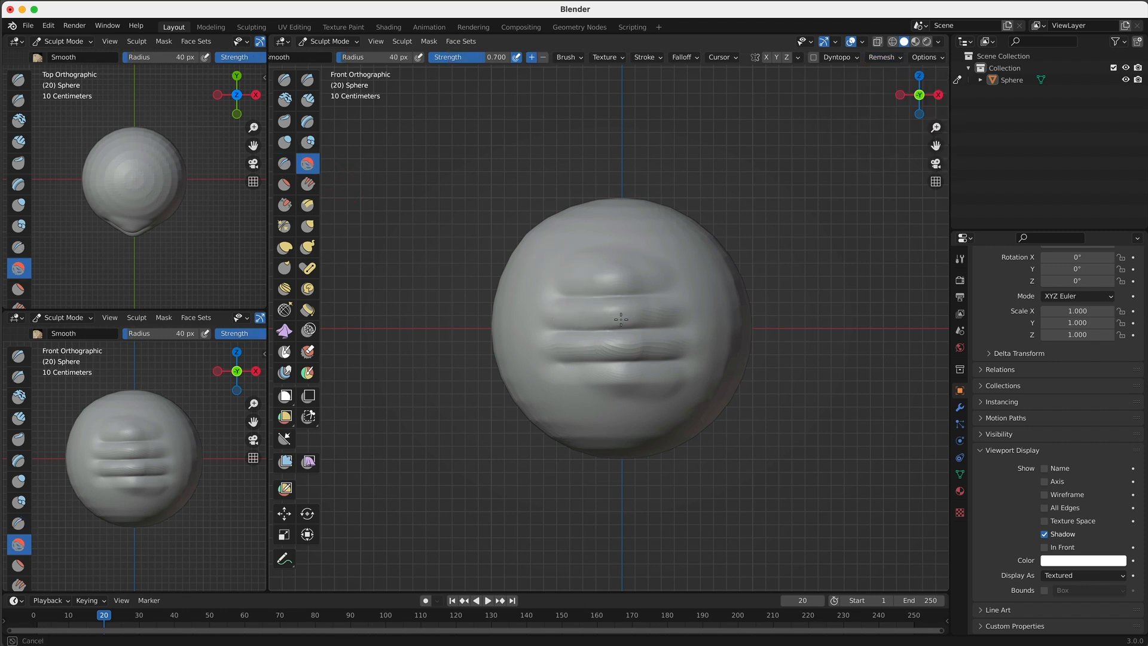
pyautogui.moveTo(564, 343); pyautogui.dragTo(675, 344)
pyautogui.moveTo(570, 352); pyautogui.dragTo(681, 355)
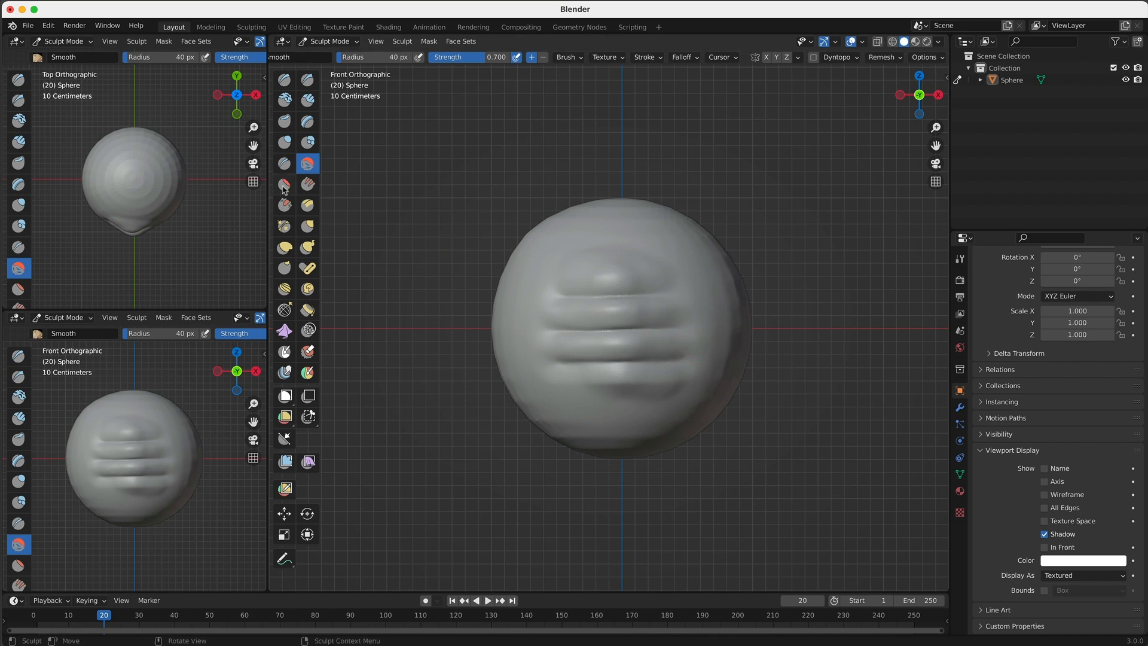
pyautogui.click(285, 163)
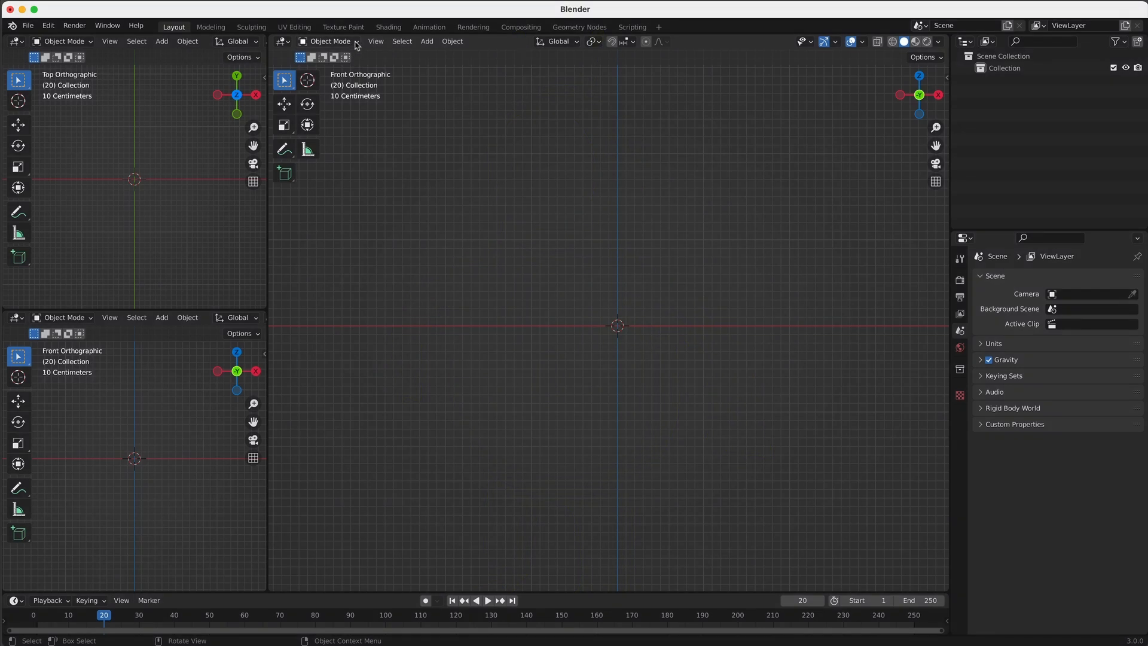
# Add a new UV sphere to the empty scene and switch it to Sculpt Mode
pyautogui.click(355, 42)
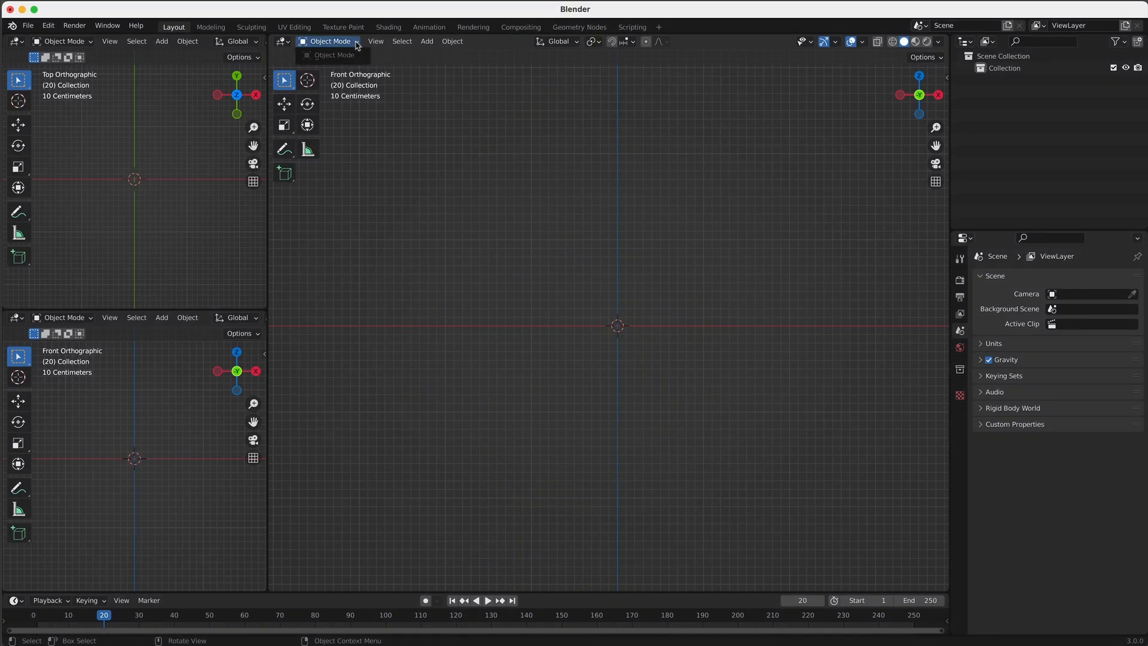
pyautogui.moveTo(427, 41)
pyautogui.moveTo(451, 55)
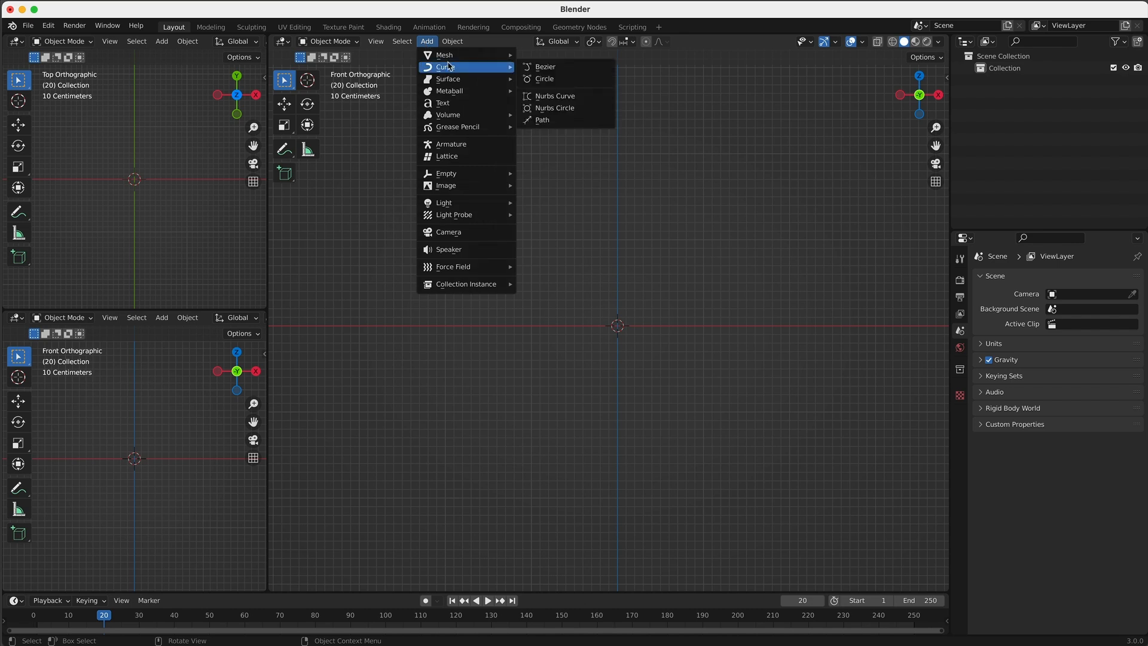
pyautogui.click(563, 94)
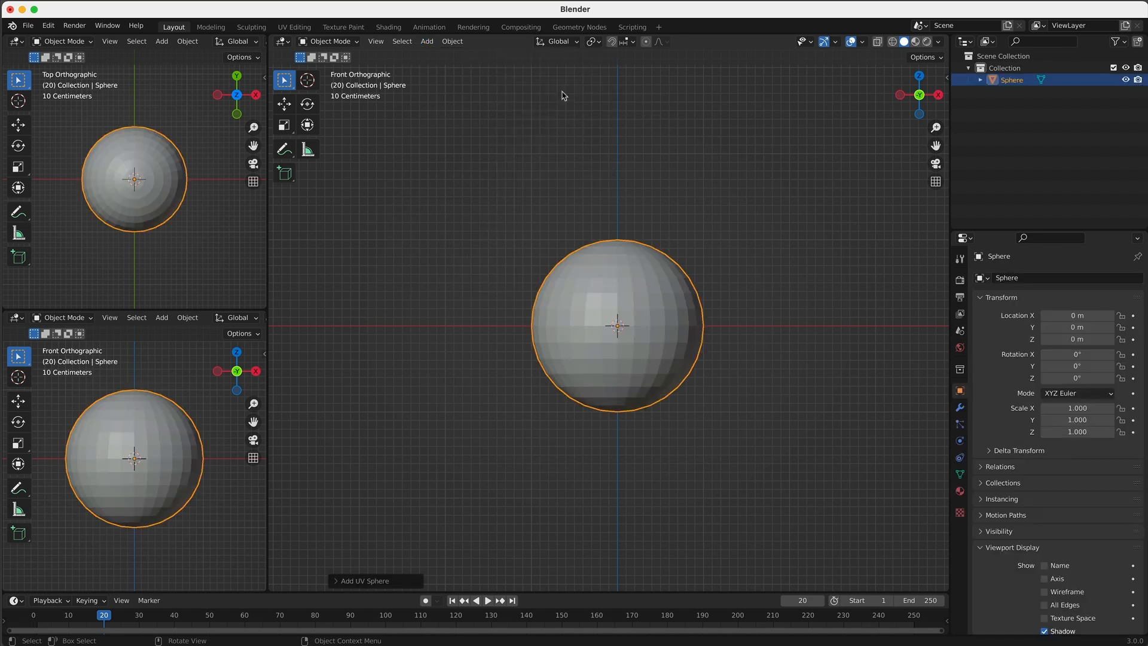
pyautogui.click(359, 43)
pyautogui.click(325, 77)
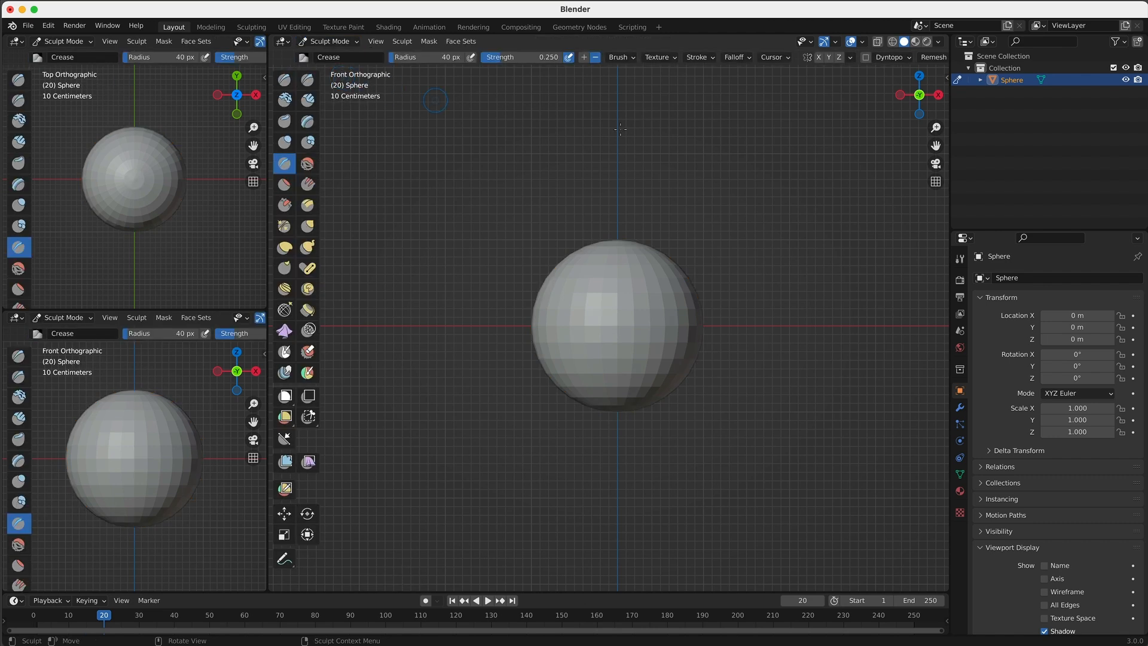
# Remesh the new sphere at a voxel size of 0.05 m and turn on its wireframe display
pyautogui.scroll(-2, 924, 61)
pyautogui.click(898, 58)
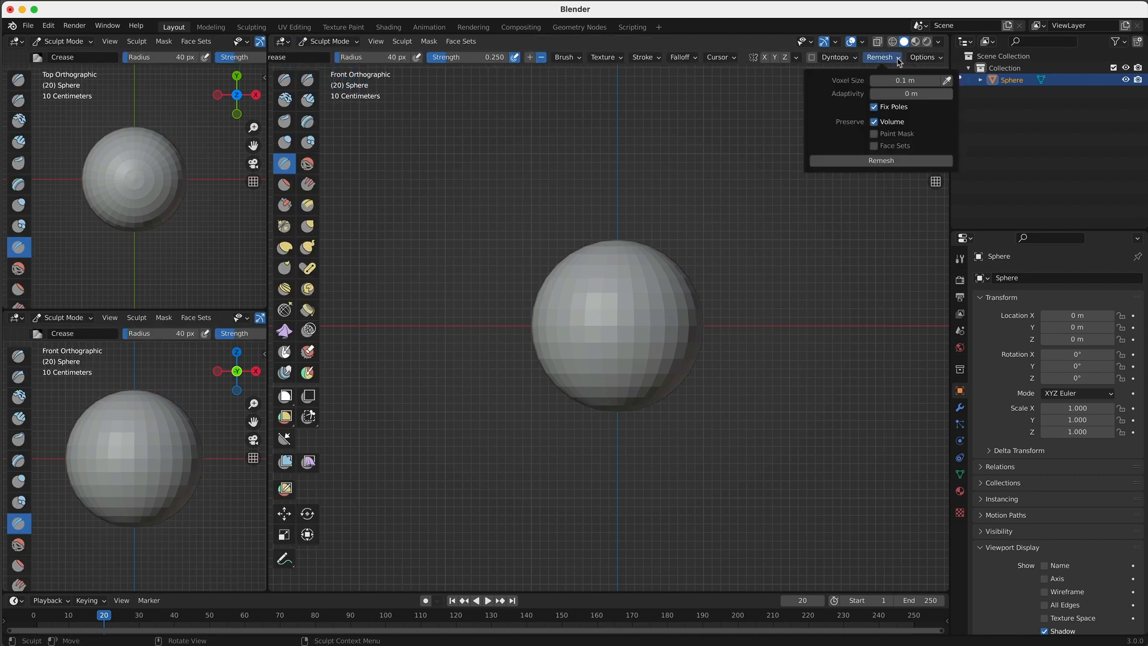
pyautogui.click(887, 82)
pyautogui.click(924, 98)
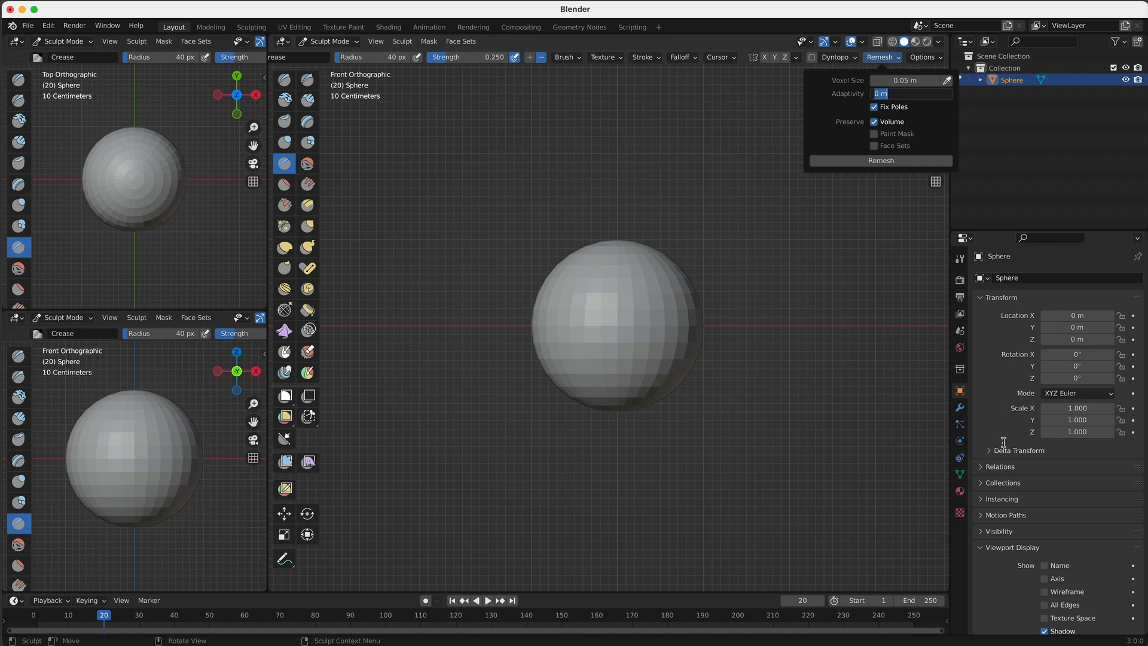
pyautogui.press('Return')
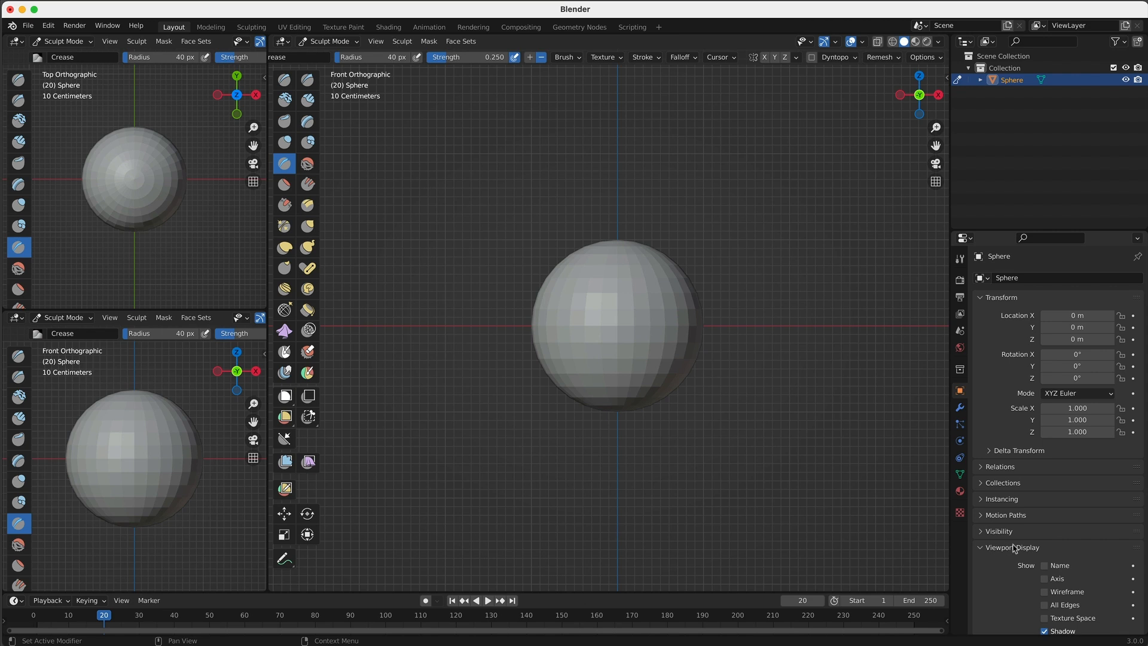
pyautogui.click(1044, 592)
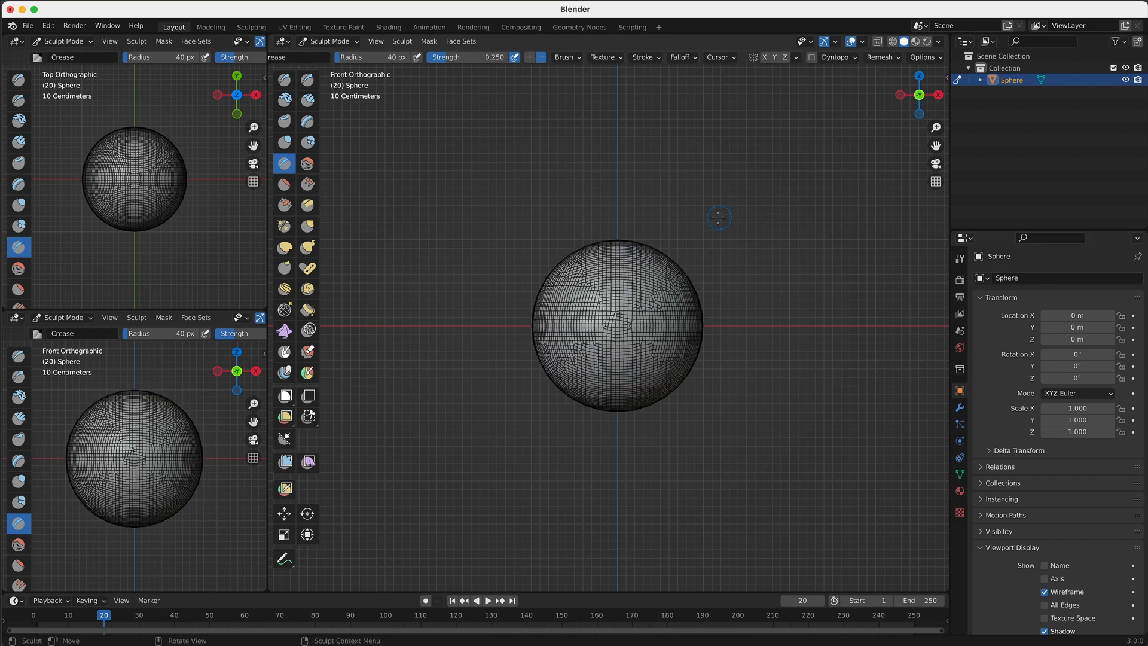
# Pull the sphere's top upward into a teardrop with the Elastic Deform brush at radius 160 px and strength 0.542
pyautogui.scroll(-1, 718, 217)
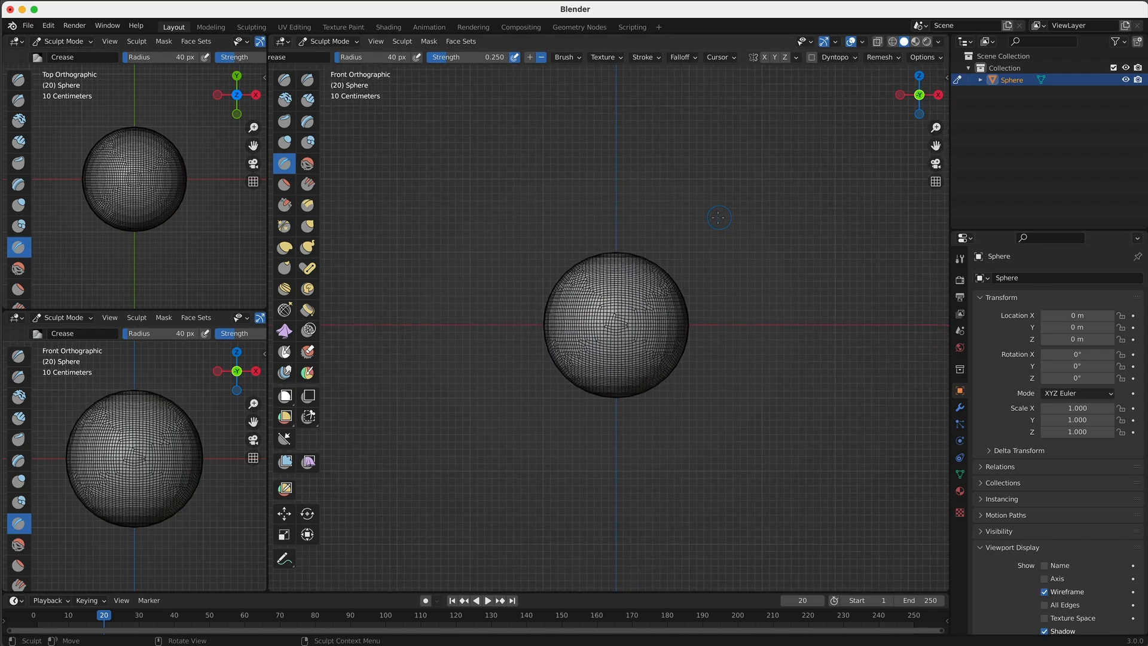
pyautogui.click(285, 247)
pyautogui.press('f')
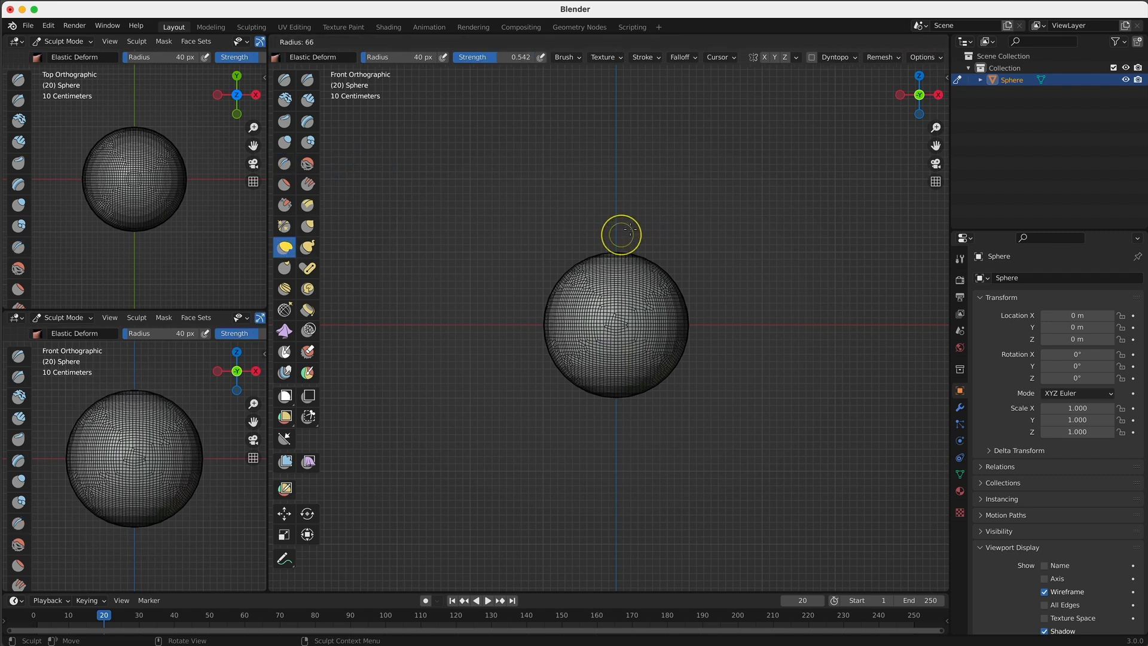
pyautogui.click(658, 208)
pyautogui.keyDown('shift'); pyautogui.moveTo(657, 208); pyautogui.dragTo(642, 275, button='middle'); pyautogui.keyUp('shift')
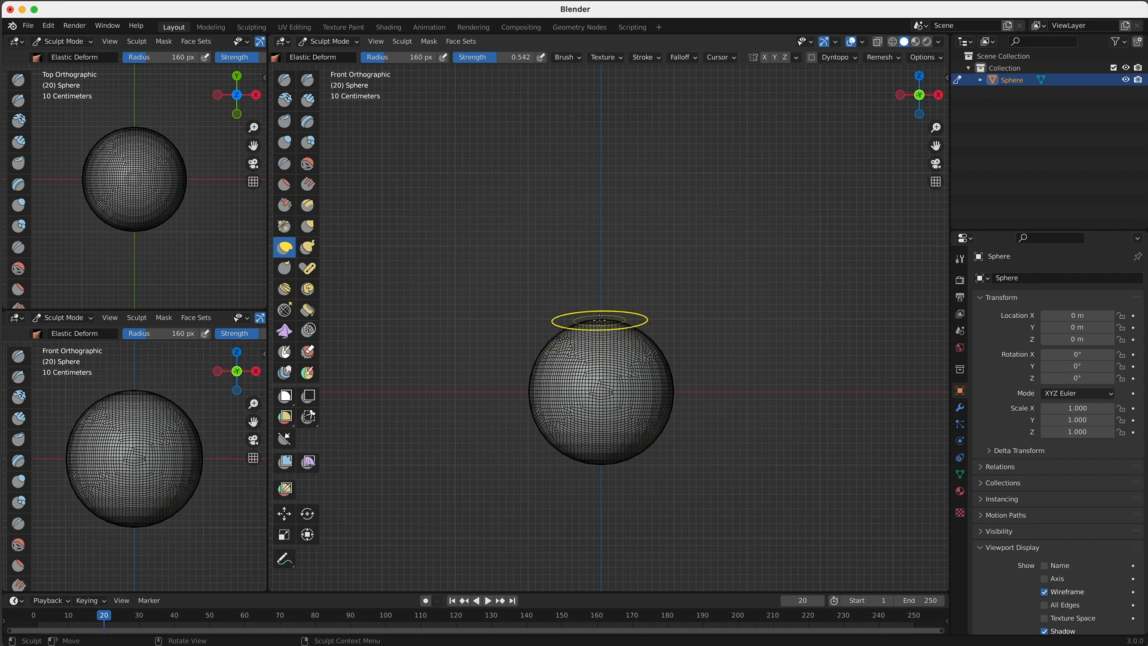
pyautogui.moveTo(601, 320); pyautogui.dragTo(598, 141)
# Remesh the teardrop at 0.05 m and swell its tip with the Inflate/Deflate brush at radius 160 px and strength 0.500
pyautogui.click(880, 57)
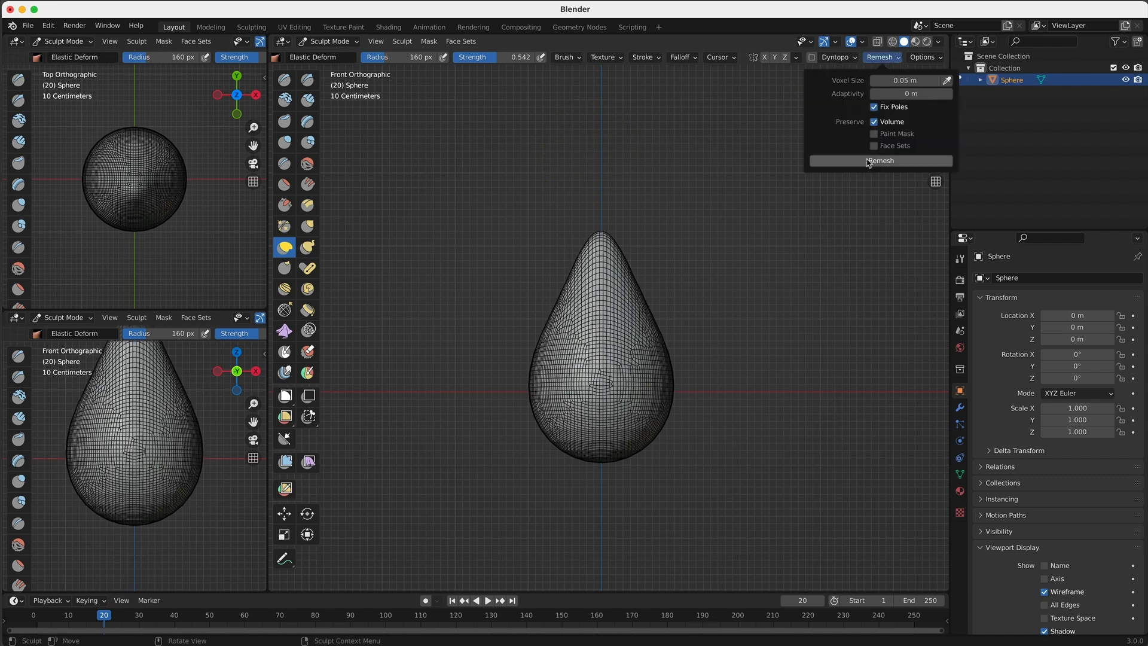
pyautogui.click(839, 161)
pyautogui.moveTo(599, 238)
pyautogui.mouseDown()
pyautogui.moveTo(598, 203)
pyautogui.moveTo(602, 252)
pyautogui.mouseUp()
pyautogui.press('i')
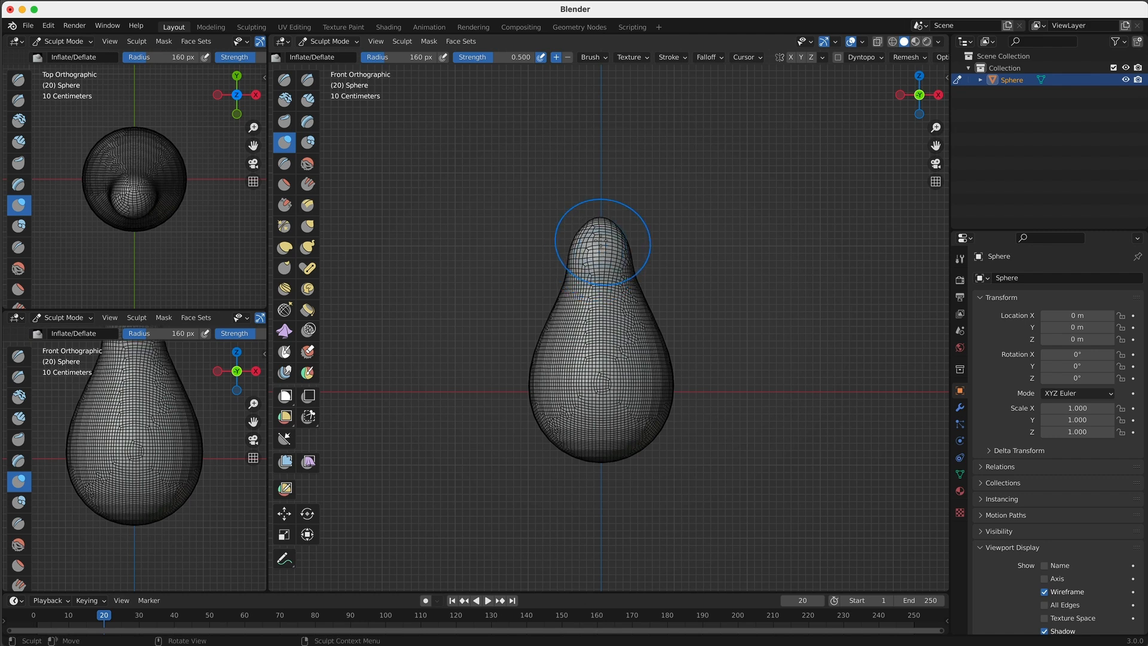
# Inflate the teardrop's tip from the right side view at radius 160 px and strength 0.500 to form a fuller head
pyautogui.keyDown('shift'); pyautogui.moveTo(188, 369); pyautogui.dragTo(190, 456, button='middle'); pyautogui.keyUp('shift')
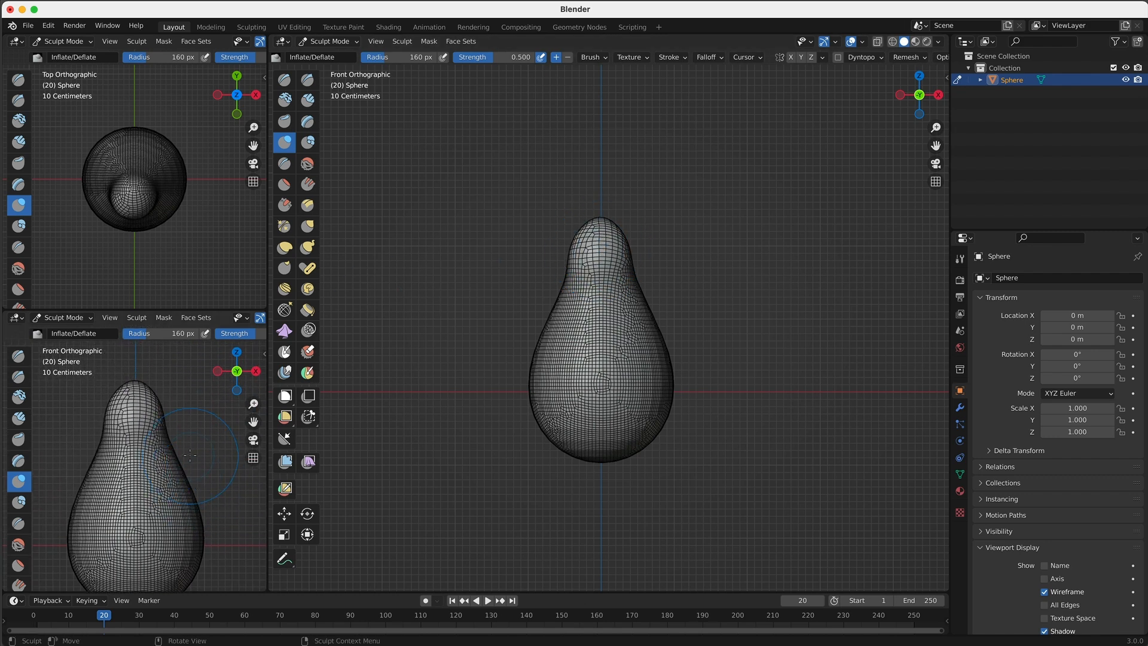
pyautogui.press('KP_3')
pyautogui.moveTo(138, 419)
pyautogui.mouseDown()
pyautogui.moveTo(131, 410)
pyautogui.moveTo(137, 396)
pyautogui.moveTo(142, 414)
pyautogui.moveTo(145, 394)
pyautogui.moveTo(134, 412)
pyautogui.moveTo(138, 396)
pyautogui.moveTo(114, 388)
pyautogui.moveTo(155, 392)
pyautogui.mouseUp()
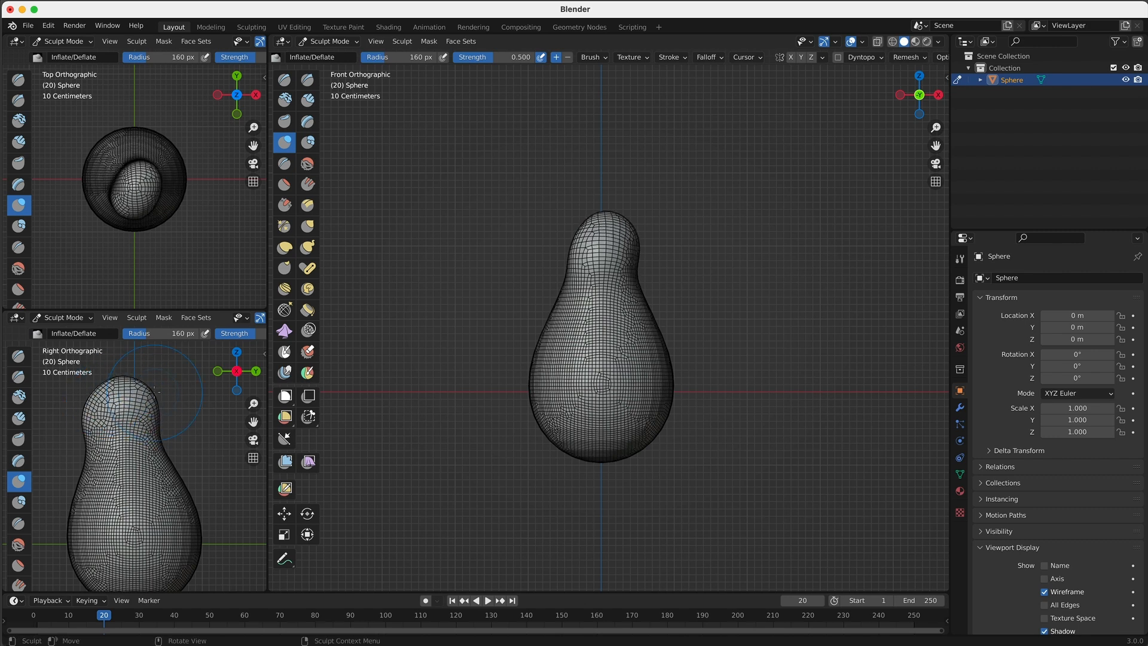
# Shift the head over the body's centre with the Elastic Deform brush at radius 160 px, working in the side and top views
pyautogui.click(291, 248)
pyautogui.moveTo(145, 410)
pyautogui.mouseDown()
pyautogui.moveTo(122, 413)
pyautogui.moveTo(173, 427)
pyautogui.mouseUp()
pyautogui.moveTo(127, 399); pyautogui.dragTo(130, 394)
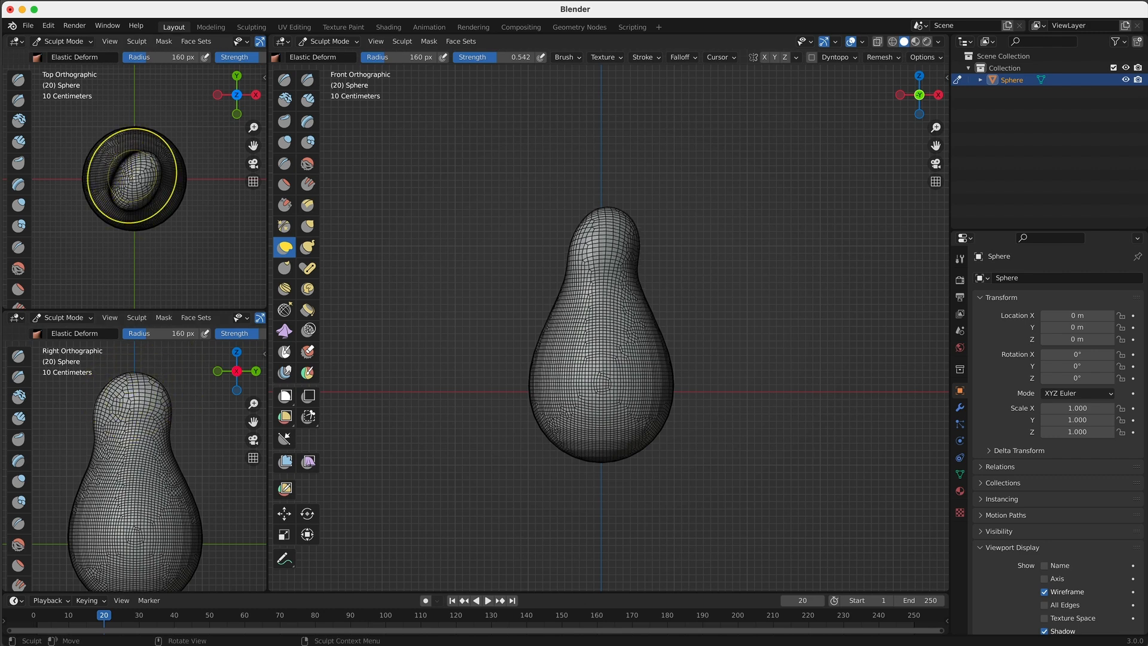
pyautogui.scroll(2, 128, 173)
pyautogui.moveTo(121, 168)
pyautogui.mouseDown()
pyautogui.moveTo(116, 189)
pyautogui.moveTo(157, 191)
pyautogui.moveTo(107, 163)
pyautogui.moveTo(124, 149)
pyautogui.moveTo(105, 170)
pyautogui.moveTo(110, 203)
pyautogui.moveTo(154, 197)
pyautogui.moveTo(108, 196)
pyautogui.mouseUp()
# Round the head with the Grab brush at radius 160 px and strength 0.400 in the top, front and side views
pyautogui.click(310, 229)
pyautogui.scroll(-1, 106, 164)
pyautogui.moveTo(151, 158); pyautogui.dragTo(153, 196)
pyautogui.moveTo(112, 196); pyautogui.dragTo(106, 197)
pyautogui.moveTo(608, 213); pyautogui.dragTo(606, 202)
pyautogui.moveTo(585, 208); pyautogui.dragTo(582, 202)
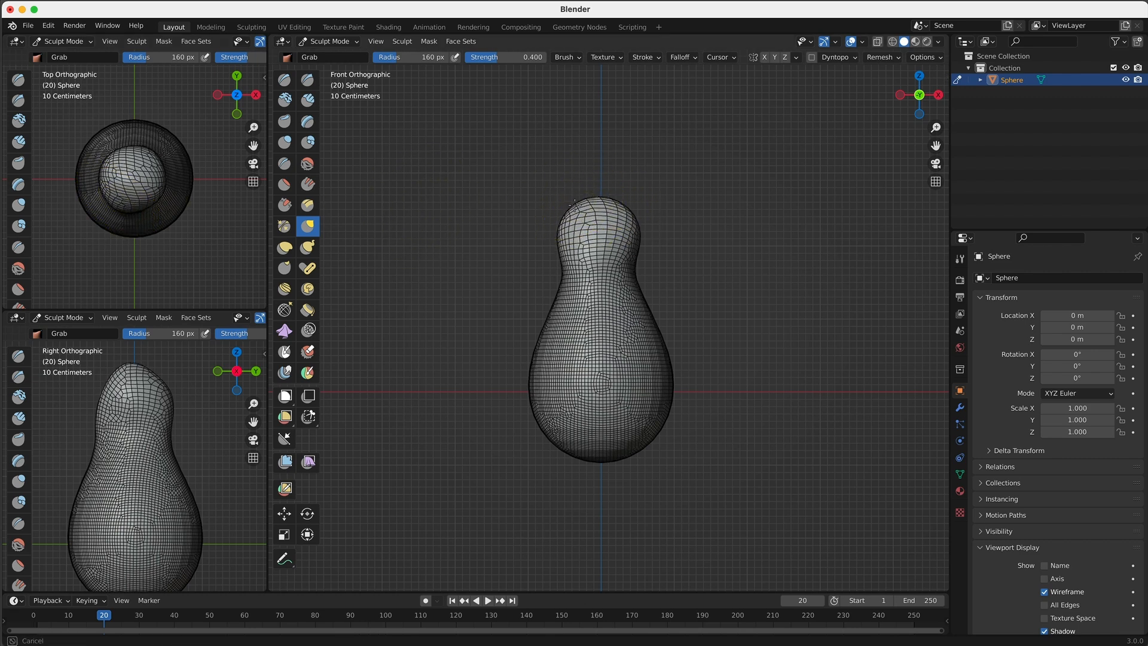
pyautogui.moveTo(150, 372)
pyautogui.mouseDown()
pyautogui.moveTo(119, 368)
pyautogui.moveTo(151, 364)
pyautogui.mouseUp()
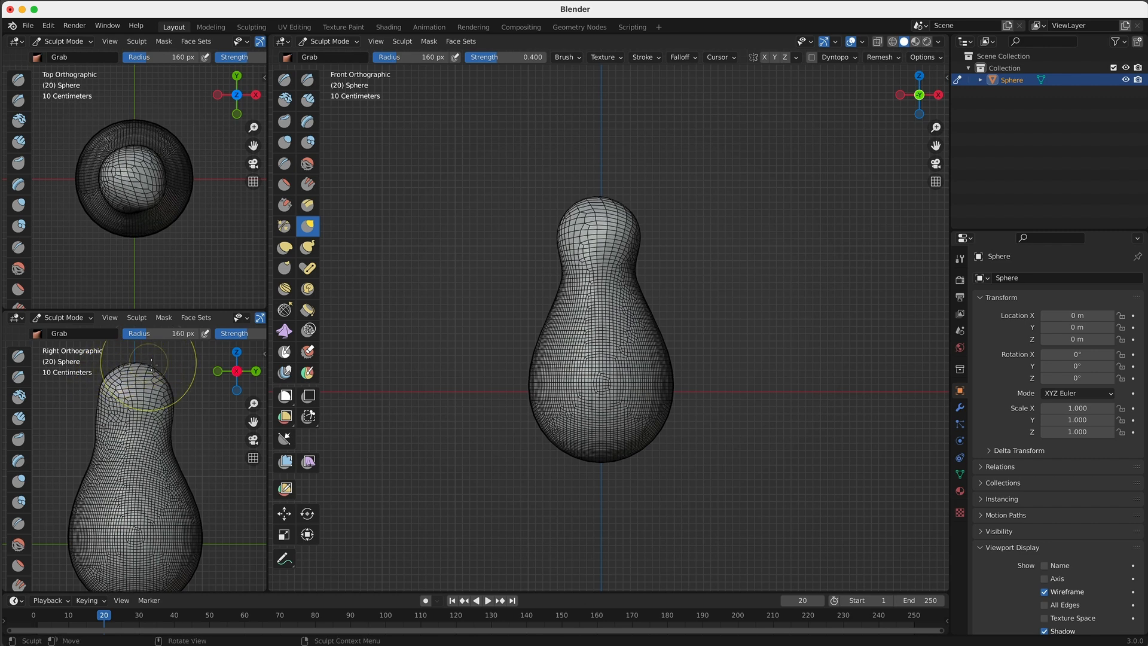
# Remesh the figure at 0.05 m and even out the head's outline with small Grab strokes in all three views
pyautogui.click(936, 60)
pyautogui.click(882, 160)
pyautogui.moveTo(100, 399); pyautogui.dragTo(94, 400)
pyautogui.moveTo(99, 415); pyautogui.dragTo(93, 416)
pyautogui.moveTo(132, 368); pyautogui.dragTo(131, 363)
pyautogui.moveTo(169, 393); pyautogui.dragTo(133, 366)
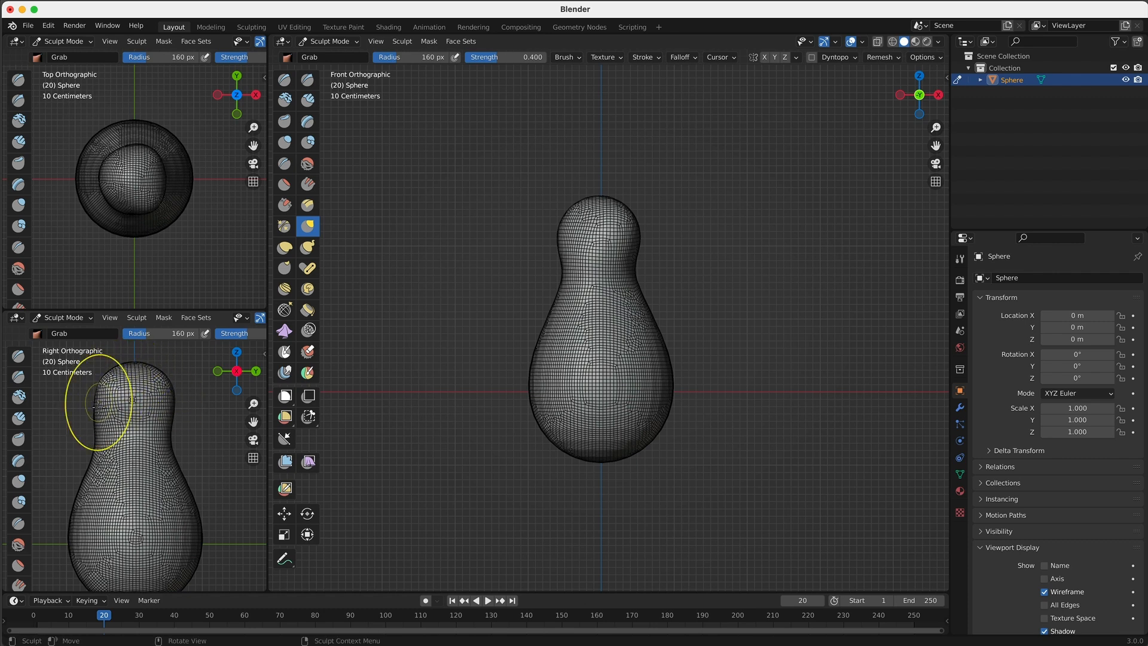
pyautogui.moveTo(151, 205); pyautogui.dragTo(150, 202)
pyautogui.moveTo(145, 152); pyautogui.dragTo(141, 154)
pyautogui.moveTo(150, 202); pyautogui.dragTo(149, 200)
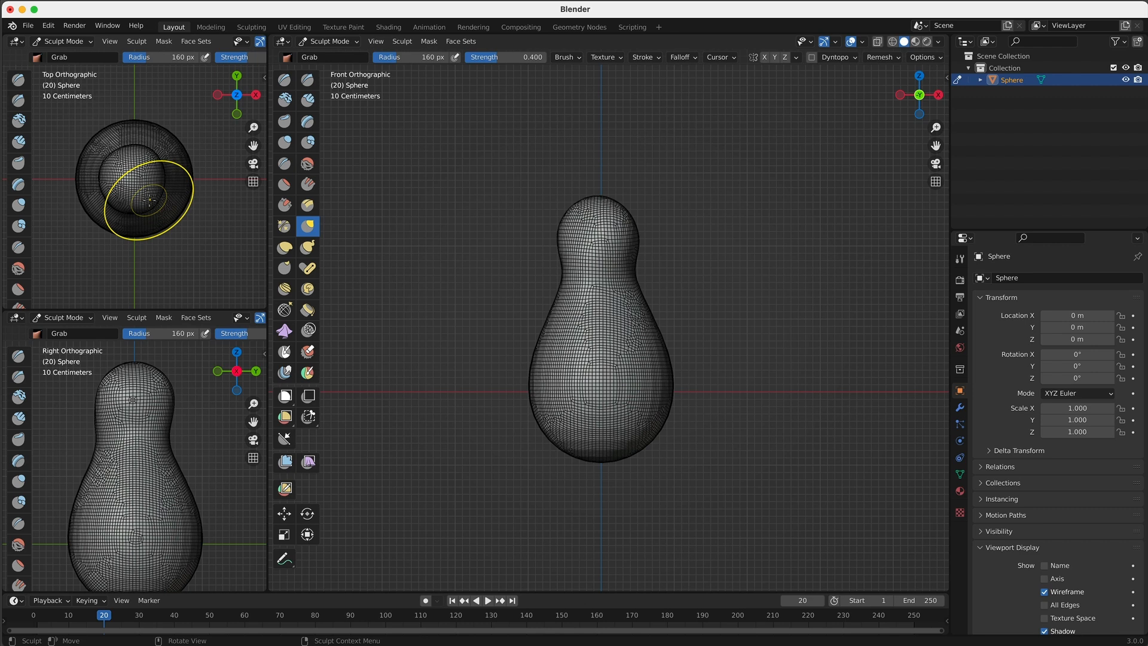
pyautogui.moveTo(635, 219); pyautogui.dragTo(637, 227)
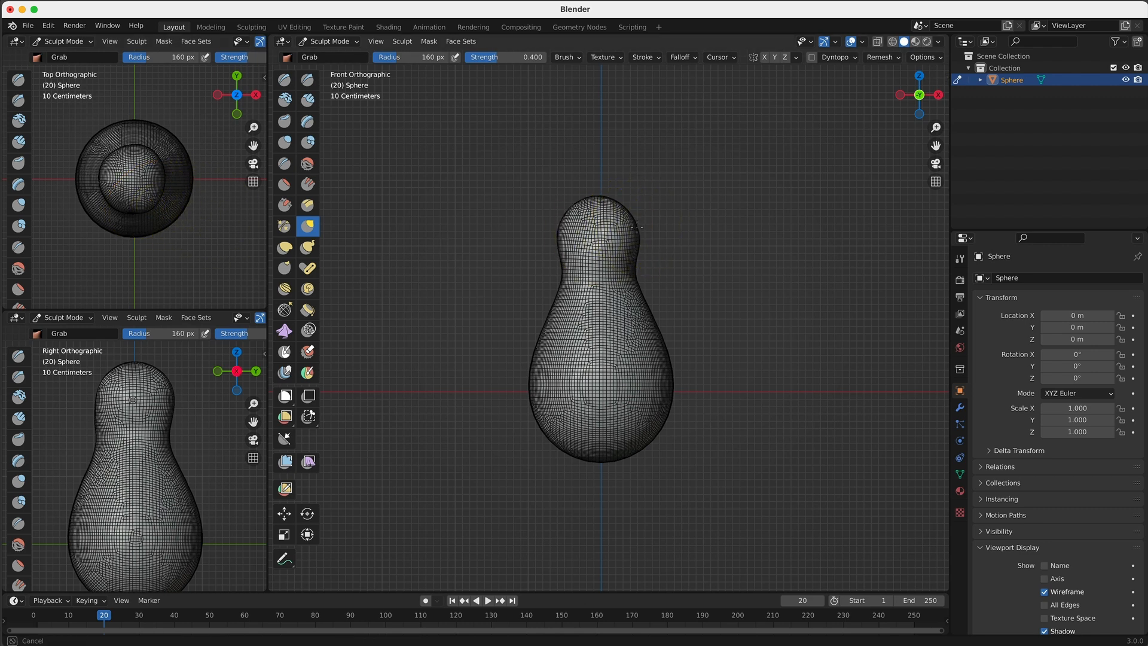
# Enlarge the head with the Inflate/Deflate brush at radius 258 px and strength 0.500
pyautogui.press('i')
pyautogui.press('f')
pyautogui.click(646, 225)
pyautogui.click(598, 227)
pyautogui.click(598, 228)
pyautogui.moveTo(596, 233); pyautogui.dragTo(599, 231)
pyautogui.moveTo(161, 182)
pyautogui.mouseDown()
pyautogui.moveTo(144, 174)
pyautogui.moveTo(161, 169)
pyautogui.moveTo(162, 185)
pyautogui.mouseUp()
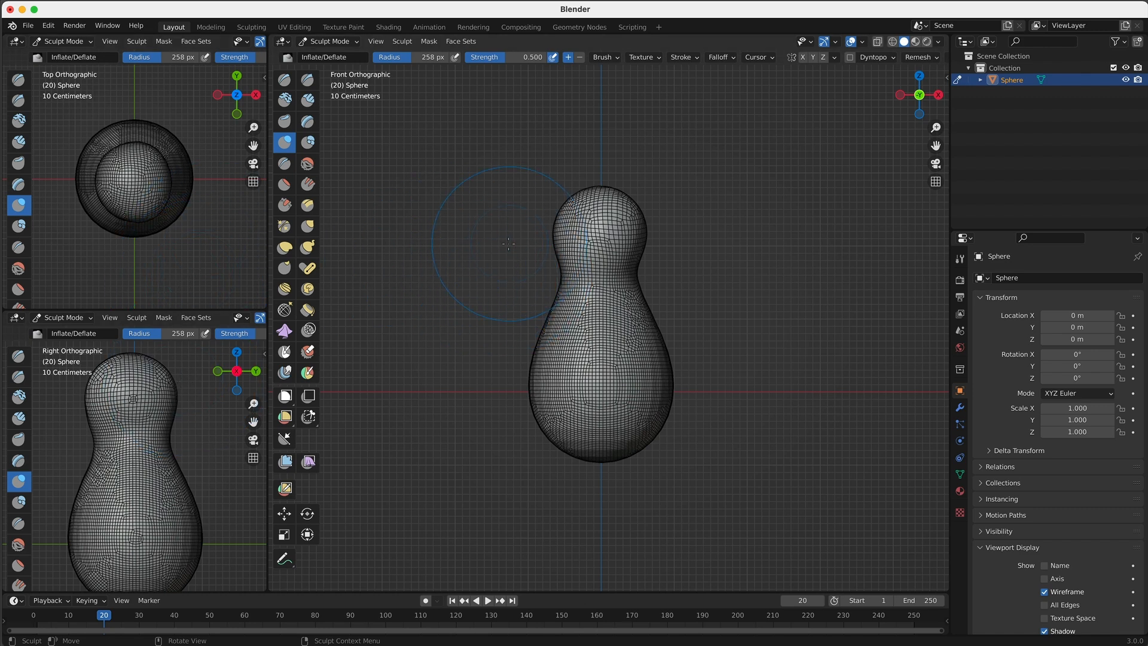
# Widen both sides of the head and shoulders with the Grab brush at radius 258 px and strength 0.400
pyautogui.click(308, 228)
pyautogui.moveTo(558, 229); pyautogui.dragTo(550, 230)
pyautogui.moveTo(643, 235); pyautogui.dragTo(650, 237)
pyautogui.moveTo(558, 313); pyautogui.dragTo(553, 311)
pyautogui.moveTo(645, 303); pyautogui.dragTo(650, 303)
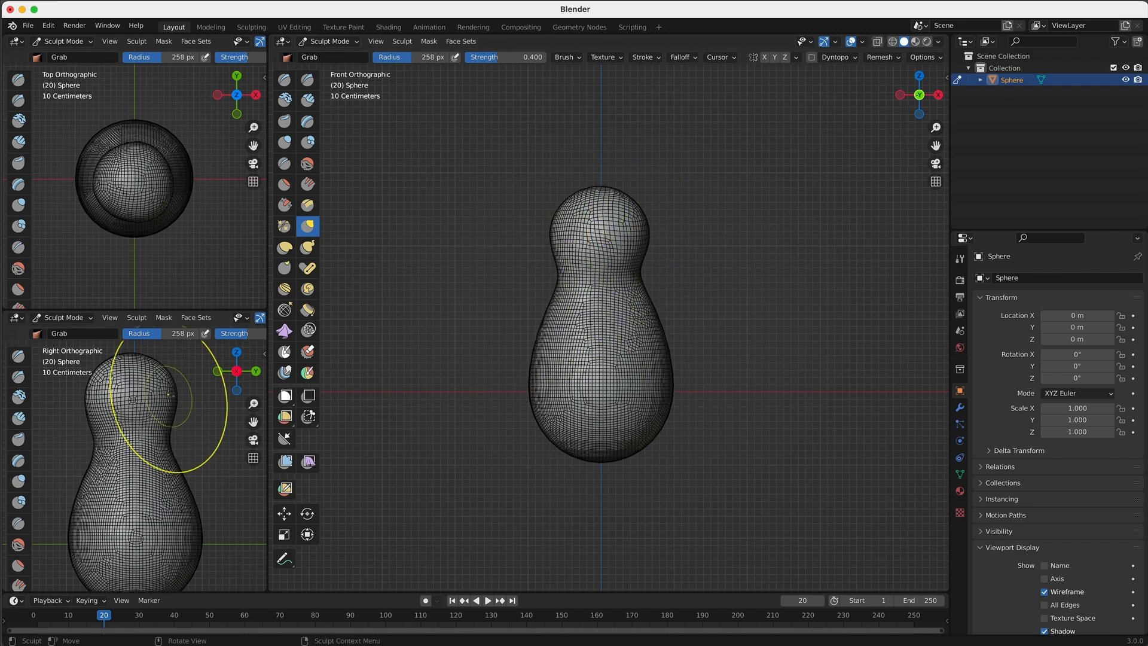
# Widen both sides of the belly slightly with the Grab brush and remesh the figure at 0.05 m
pyautogui.scroll(-3, 154, 418)
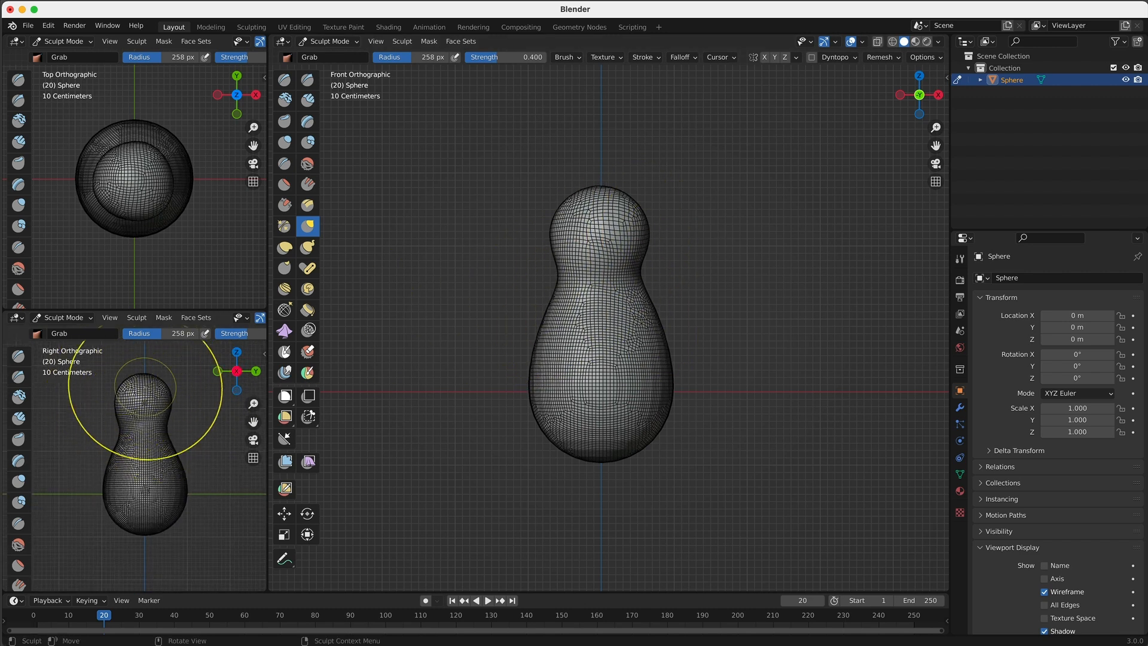
pyautogui.moveTo(525, 379); pyautogui.dragTo(519, 382)
pyautogui.moveTo(538, 331); pyautogui.dragTo(534, 330)
pyautogui.moveTo(657, 321); pyautogui.dragTo(661, 321)
pyautogui.moveTo(671, 381); pyautogui.dragTo(677, 382)
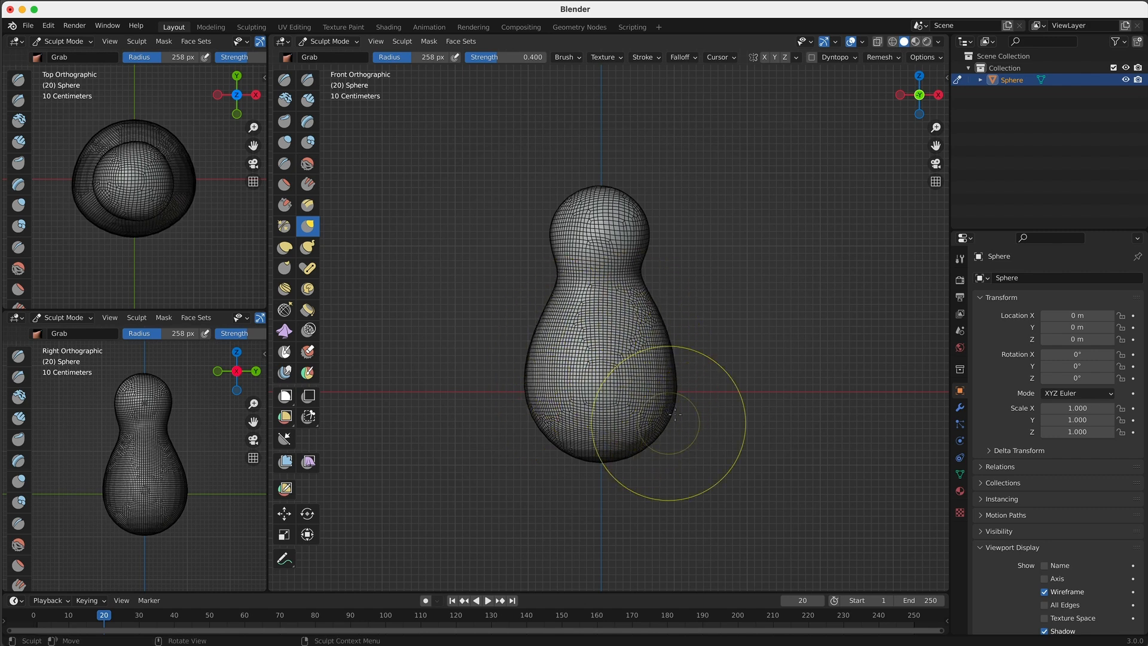
pyautogui.click(880, 57)
pyautogui.click(880, 160)
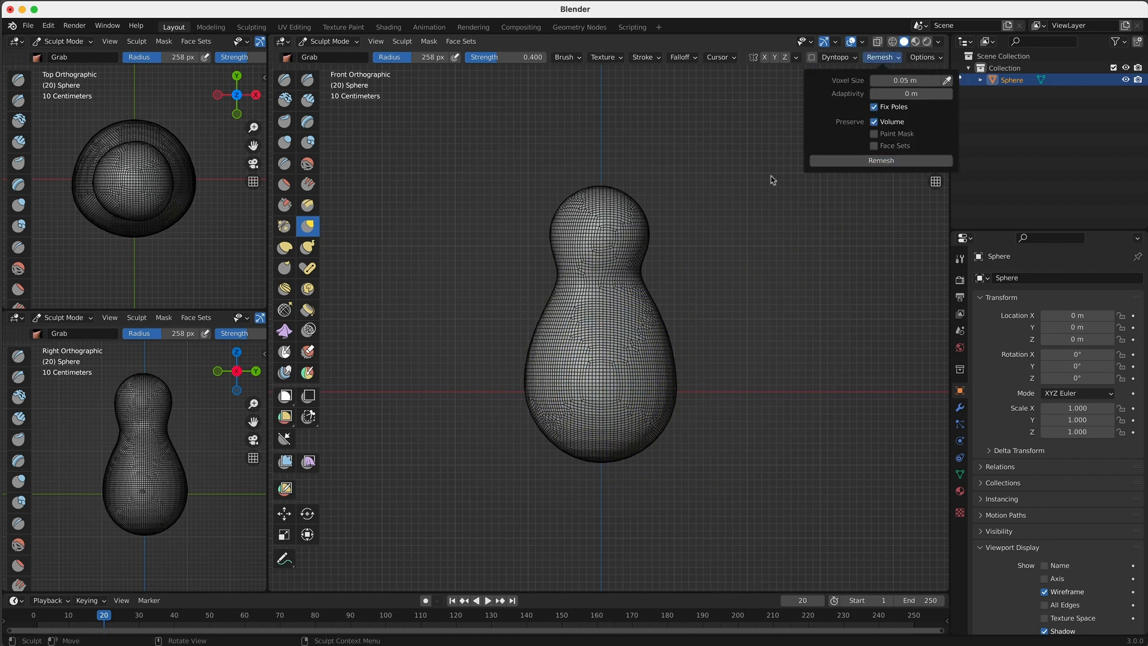
# Pull an arm from each shoulder with the Snake Hook brush at radius 160 px and strength 1.000, and remesh at 0.05 m
pyautogui.scroll(2, 618, 180)
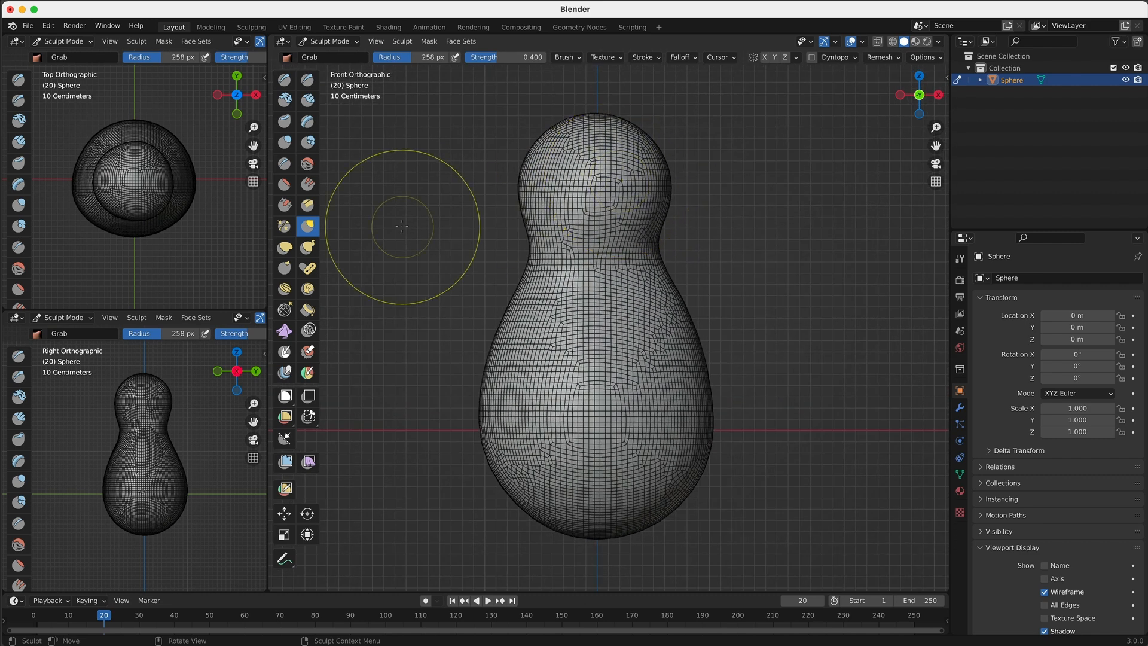
pyautogui.click(307, 246)
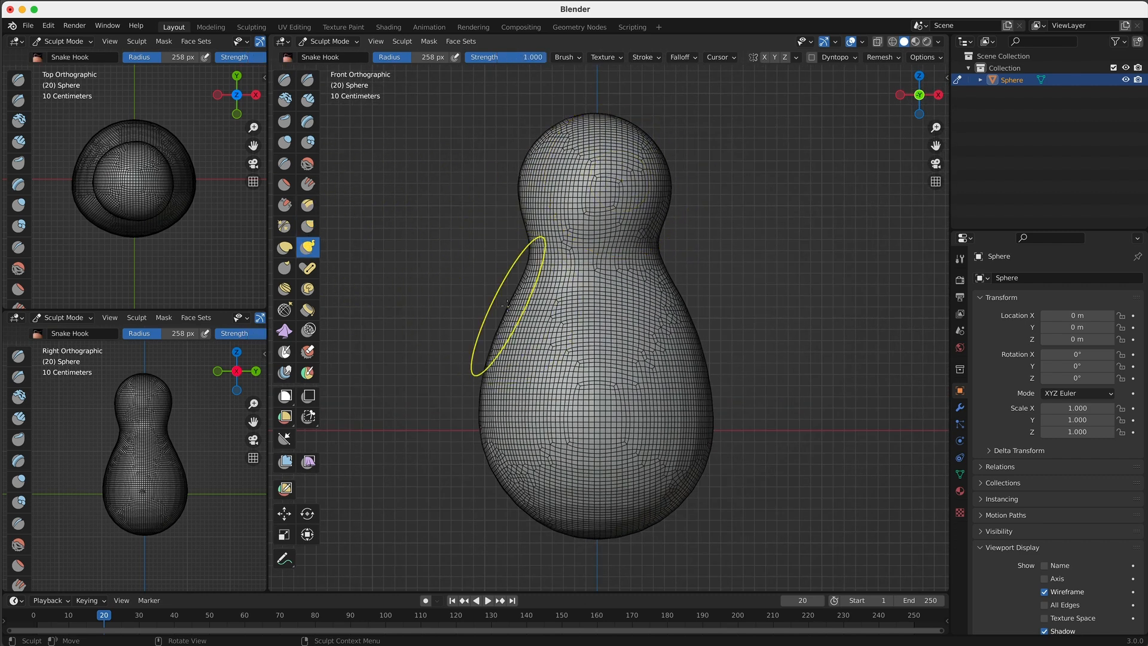
pyautogui.press('f')
pyautogui.click(462, 321)
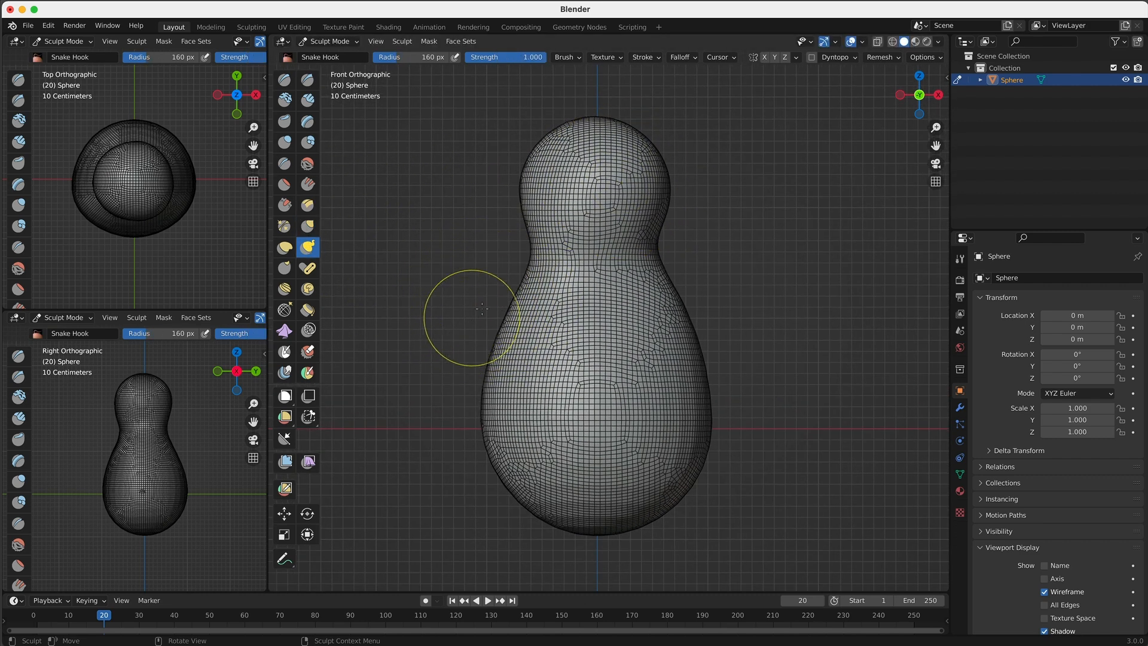
pyautogui.moveTo(507, 305); pyautogui.dragTo(426, 361)
pyautogui.moveTo(671, 287); pyautogui.dragTo(778, 357)
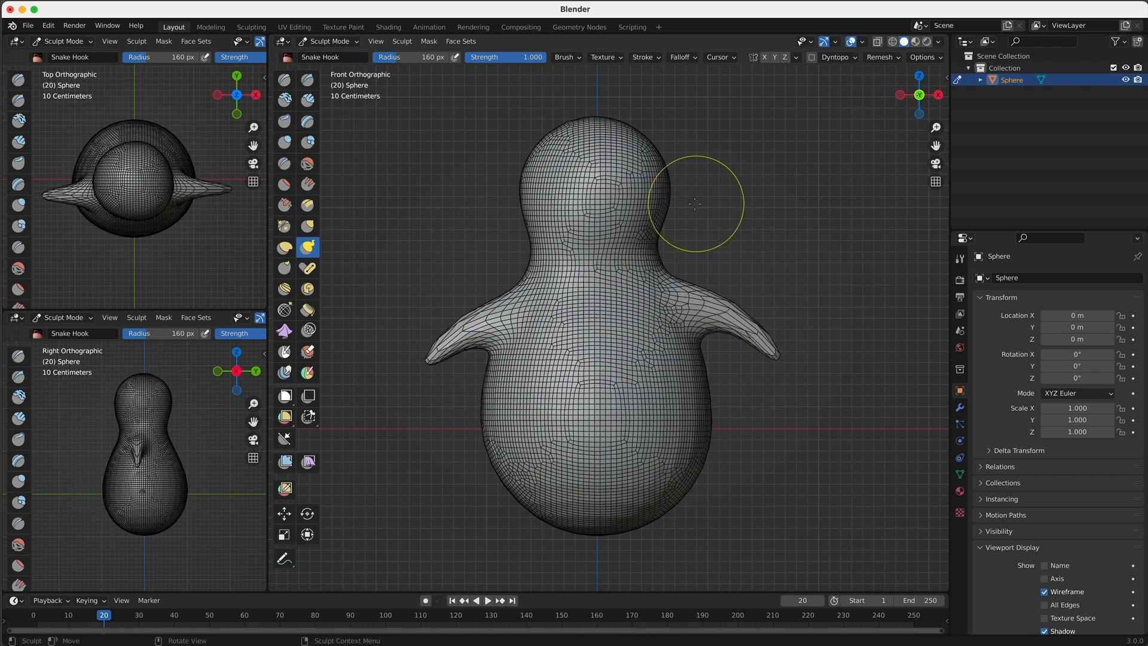
pyautogui.click(897, 59)
pyautogui.click(880, 159)
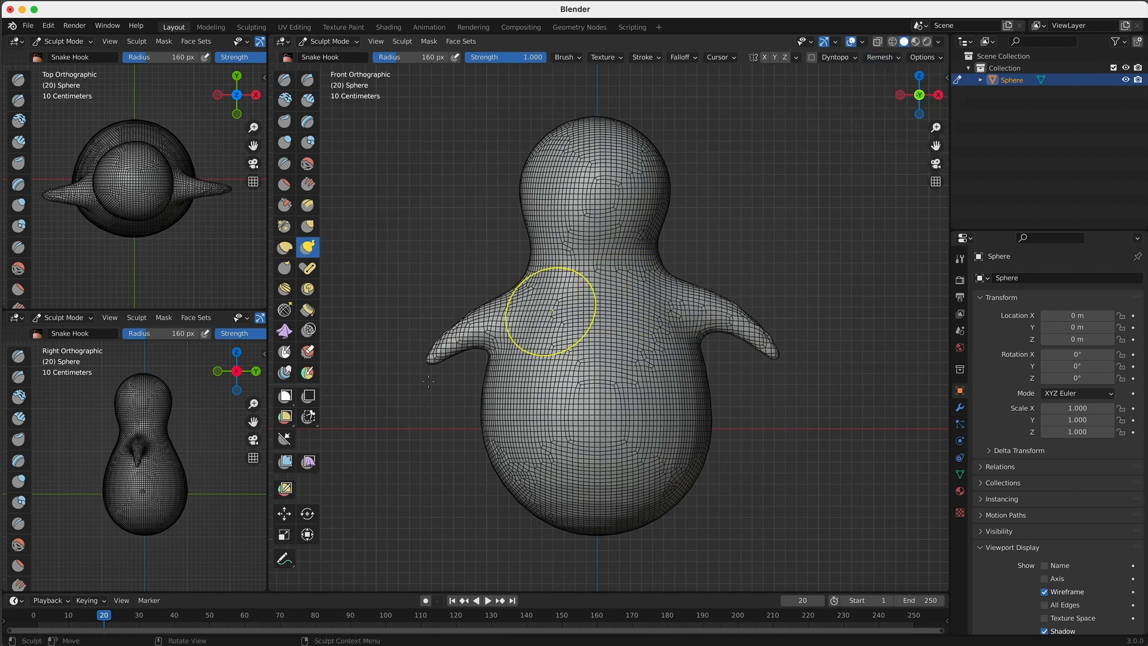
# Extend both arms downward alongside the belly with Snake Hook and remesh the figure at 0.05 m
pyautogui.moveTo(430, 359); pyautogui.dragTo(420, 426)
pyautogui.moveTo(773, 358); pyautogui.dragTo(788, 428)
pyautogui.click(884, 57)
pyautogui.click(882, 159)
# Thicken the two arms with the Inflate/Deflate brush at radius 90 px and strength 0.500
pyautogui.press('i')
pyautogui.press('f')
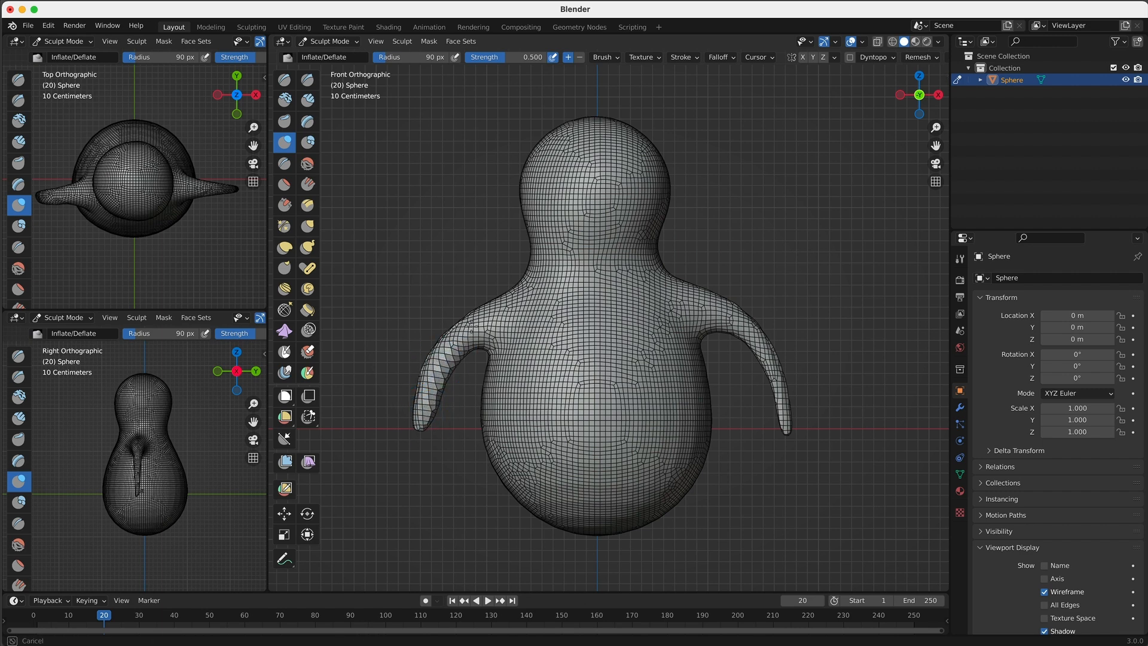
pyautogui.moveTo(441, 388); pyautogui.dragTo(440, 401)
pyautogui.moveTo(440, 402); pyautogui.dragTo(432, 413)
pyautogui.moveTo(759, 340); pyautogui.dragTo(756, 345)
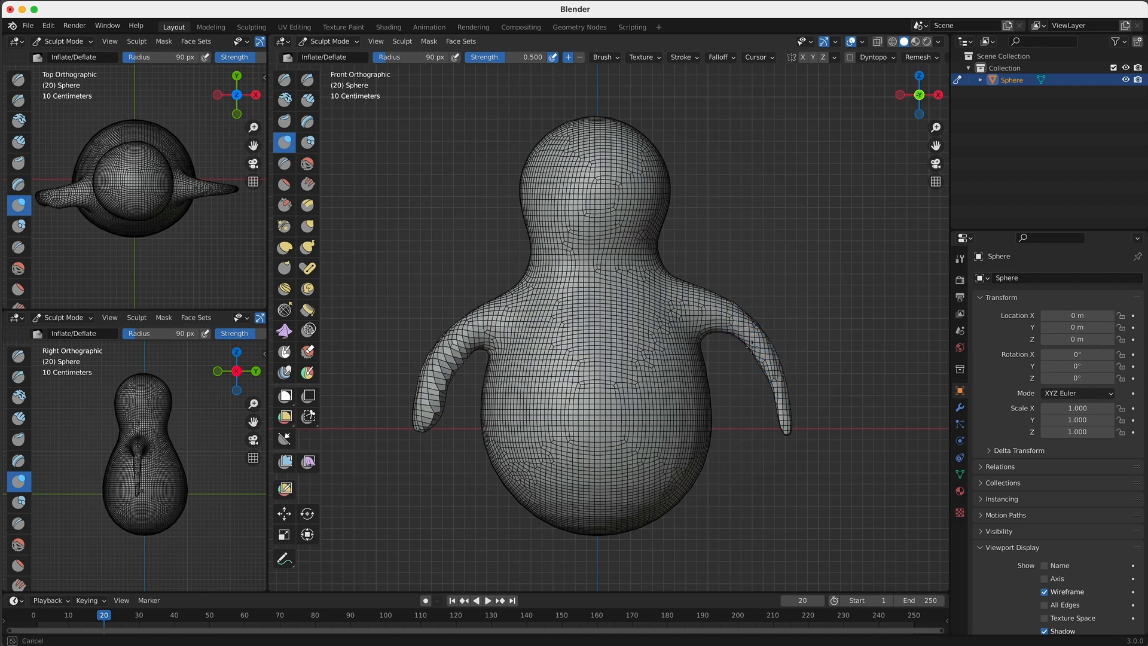
pyautogui.moveTo(757, 346)
pyautogui.mouseDown()
pyautogui.moveTo(775, 418)
pyautogui.moveTo(778, 402)
pyautogui.mouseUp()
# Inflate the arms further at radius 144 px and strength 0.627, remeshing the figure at 0.05 m
pyautogui.hotkey('shift', 'f')
pyautogui.click(743, 409)
pyautogui.press('f')
pyautogui.click(776, 376)
pyautogui.moveTo(443, 381); pyautogui.dragTo(438, 410)
pyautogui.click(937, 57)
pyautogui.click(921, 161)
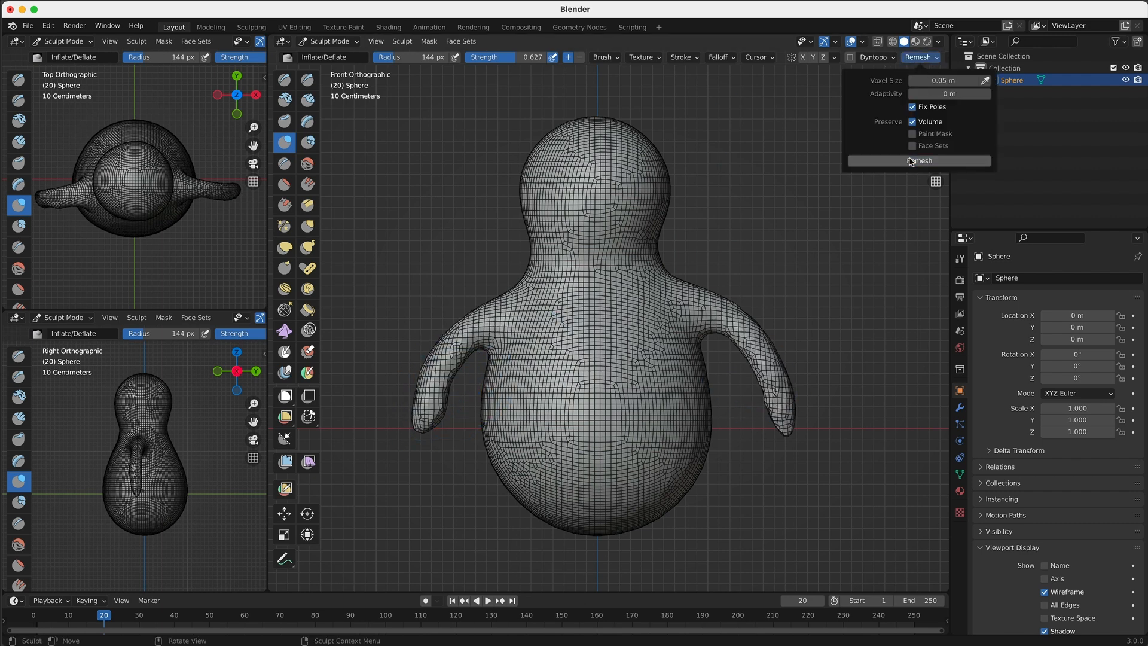
pyautogui.moveTo(775, 361)
pyautogui.mouseDown()
pyautogui.moveTo(759, 394)
pyautogui.moveTo(778, 394)
pyautogui.mouseUp()
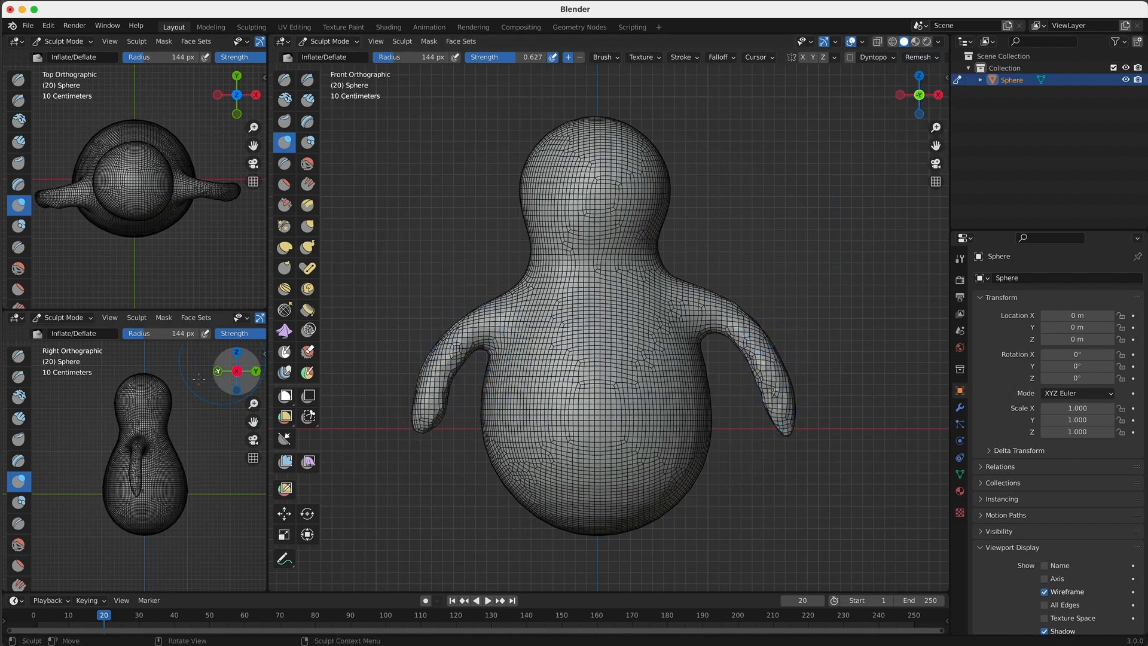
# Pull two legs down from the body's underside in front view with Snake Hook at radius 144 px and strength 1.000
pyautogui.scroll(4, 151, 441)
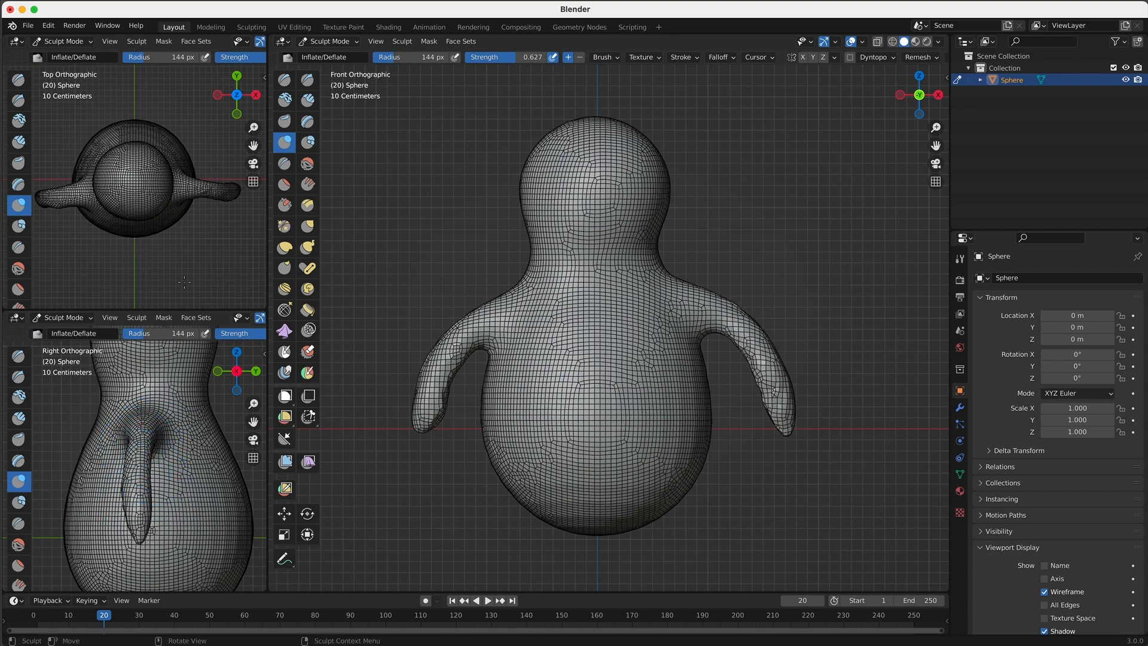
pyautogui.moveTo(467, 331); pyautogui.dragTo(594, 353, button='middle')
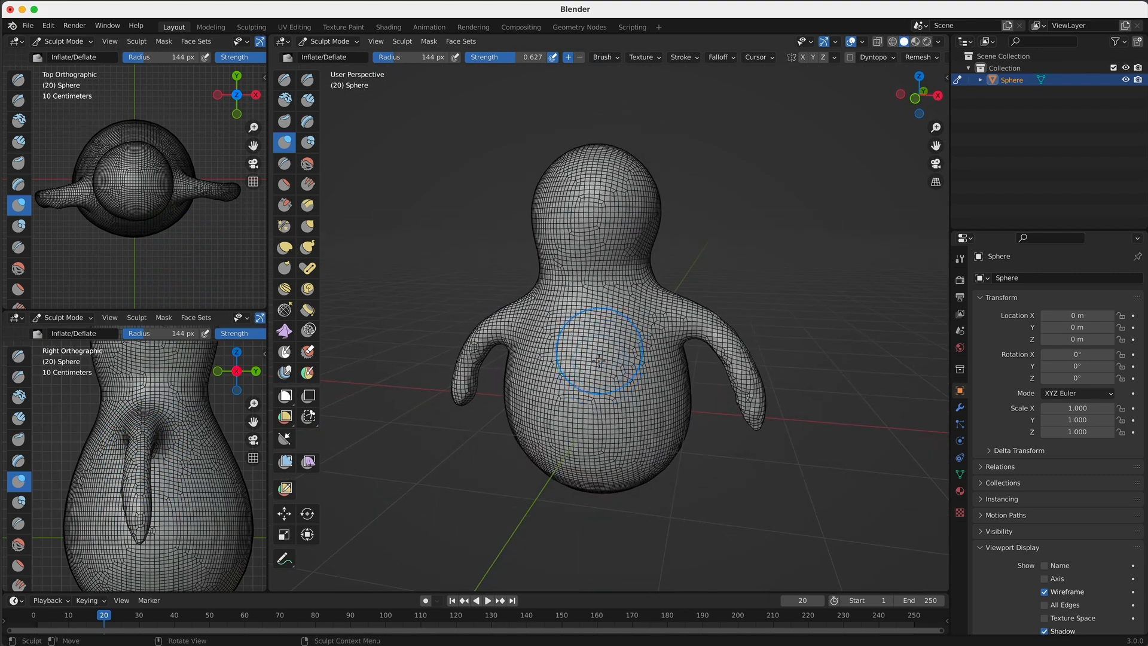
pyautogui.press('KP_1')
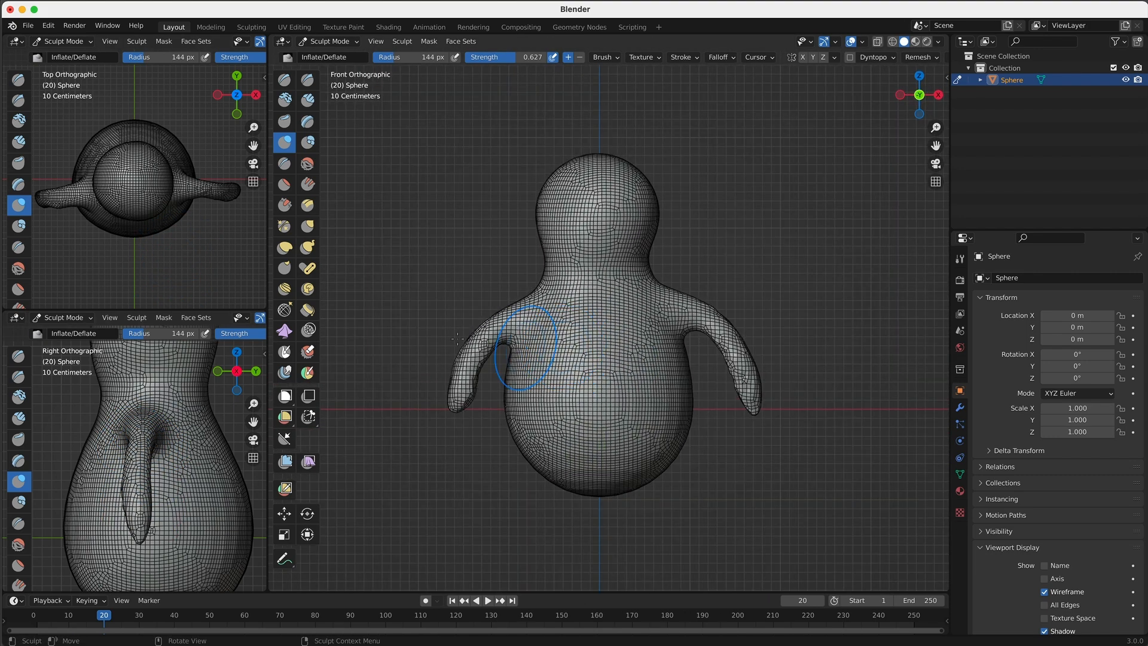
pyautogui.click(308, 247)
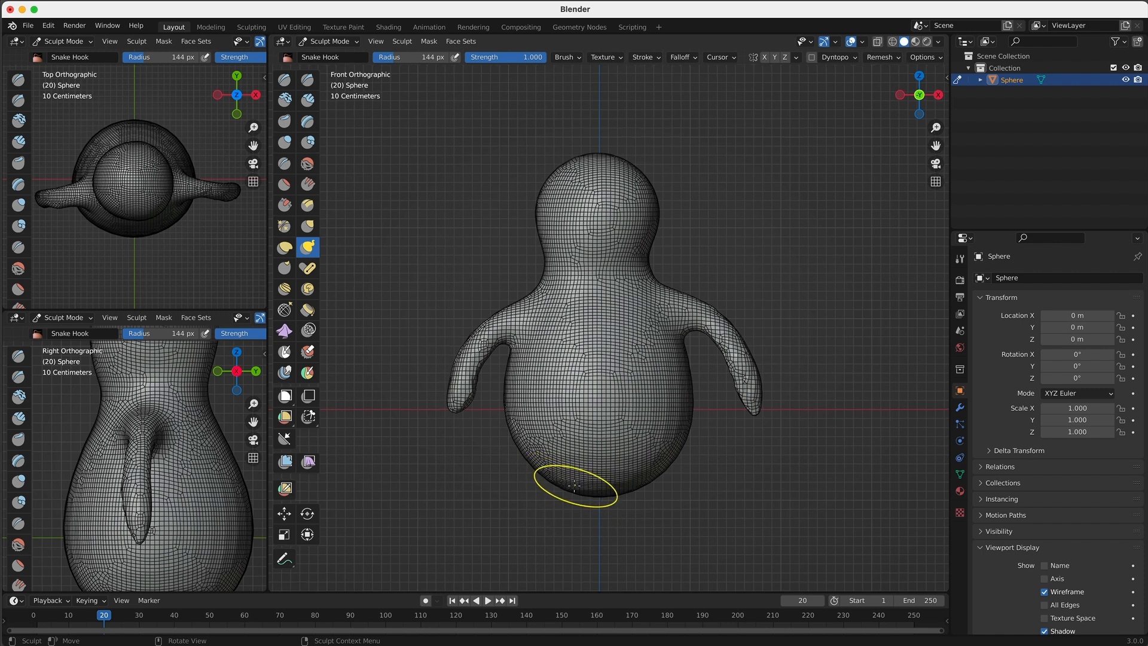
pyautogui.moveTo(565, 489); pyautogui.dragTo(569, 567)
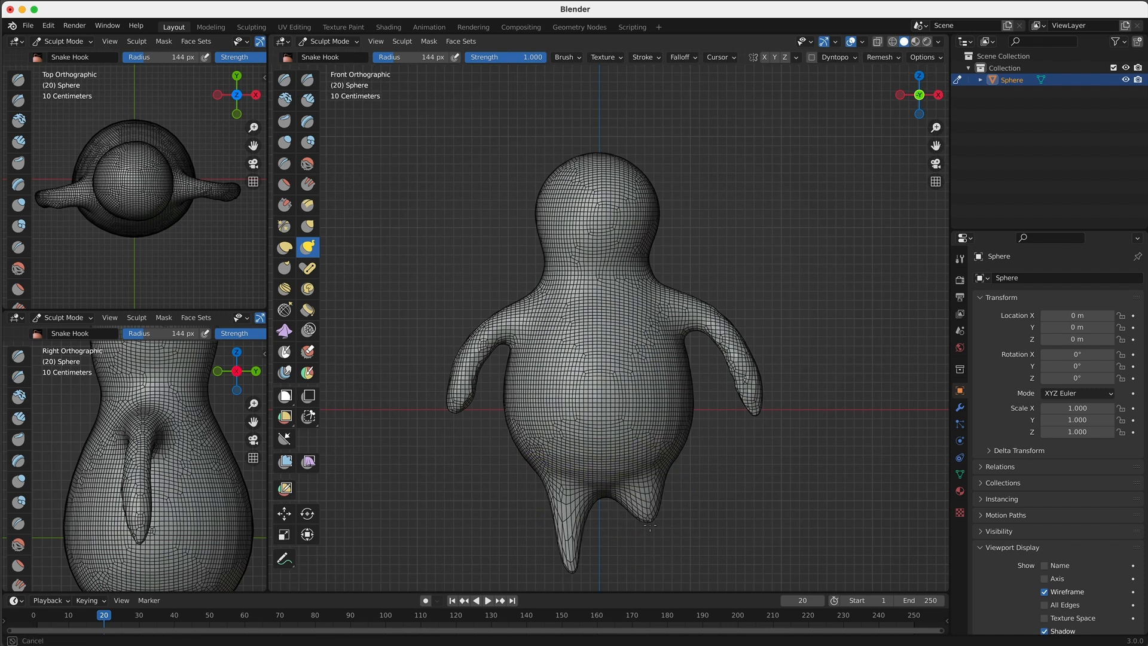
pyautogui.moveTo(641, 485); pyautogui.dragTo(646, 573)
# Thicken both legs with the Inflate/Deflate brush at radius 144 px and strength 0.627, remeshing the figure at 0.05 m before and after
pyautogui.click(285, 143)
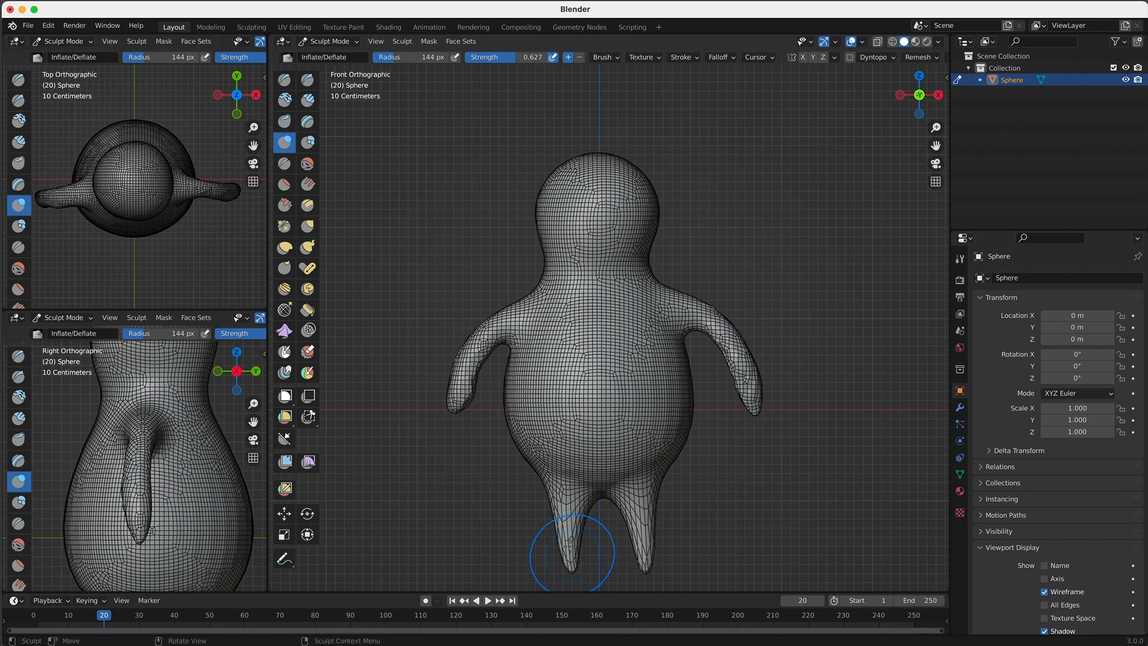
pyautogui.click(922, 58)
pyautogui.click(899, 163)
pyautogui.moveTo(567, 505)
pyautogui.mouseDown()
pyautogui.moveTo(562, 535)
pyautogui.moveTo(562, 522)
pyautogui.moveTo(646, 548)
pyautogui.mouseUp()
pyautogui.moveTo(585, 515); pyautogui.dragTo(573, 567)
pyautogui.click(920, 57)
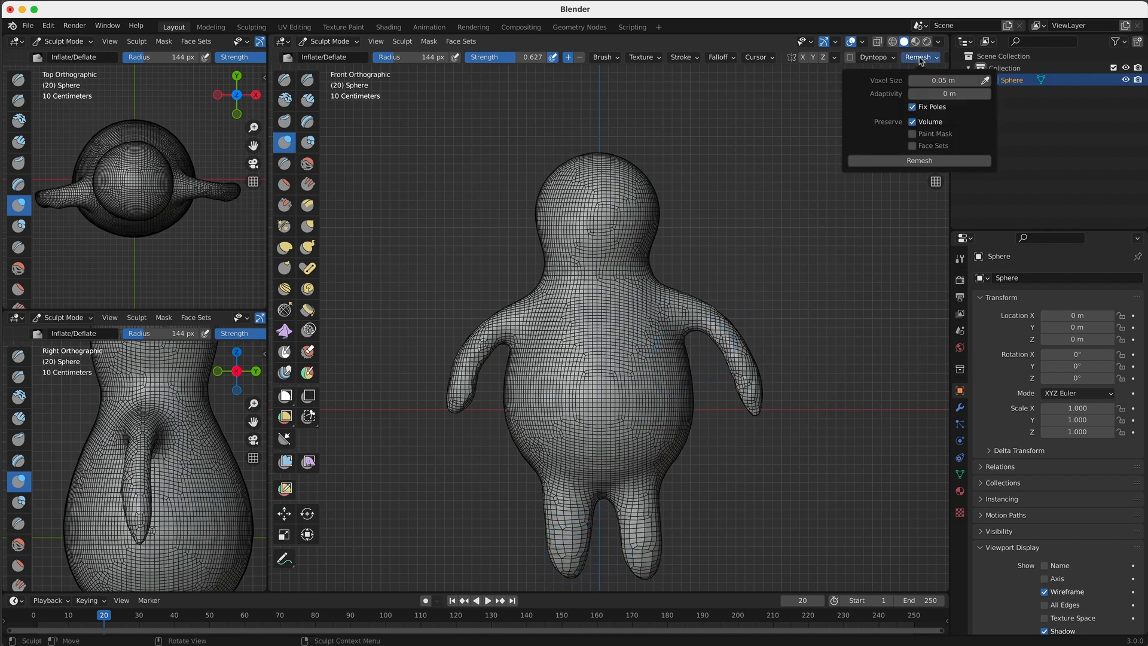
pyautogui.click(904, 161)
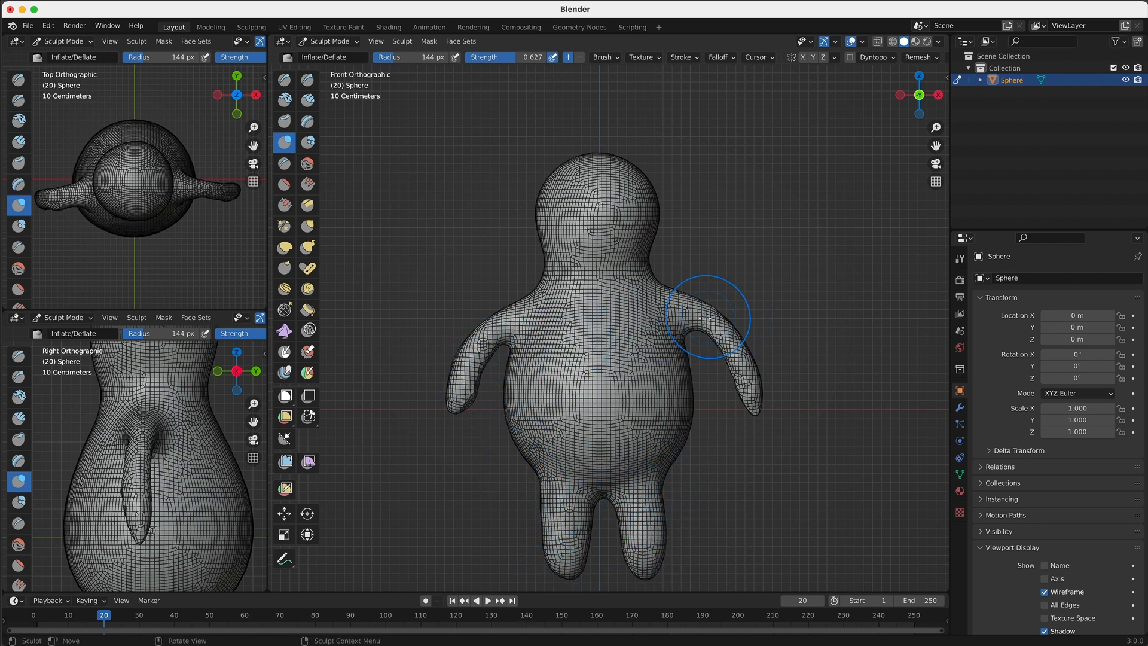
pyautogui.click(921, 56)
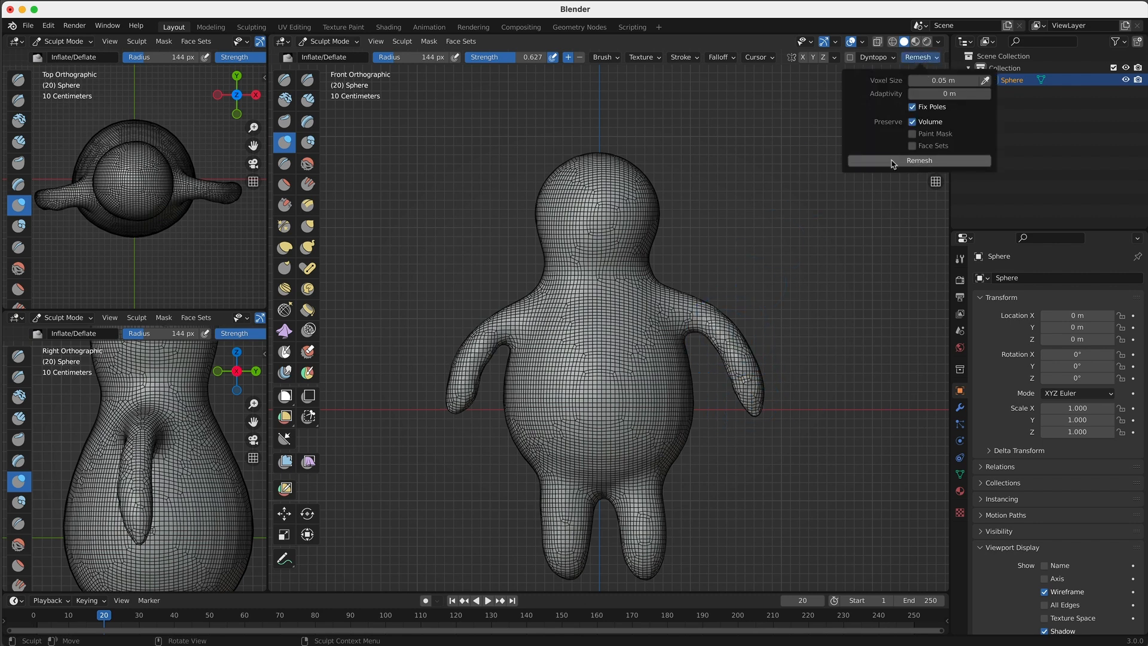
pyautogui.click(893, 161)
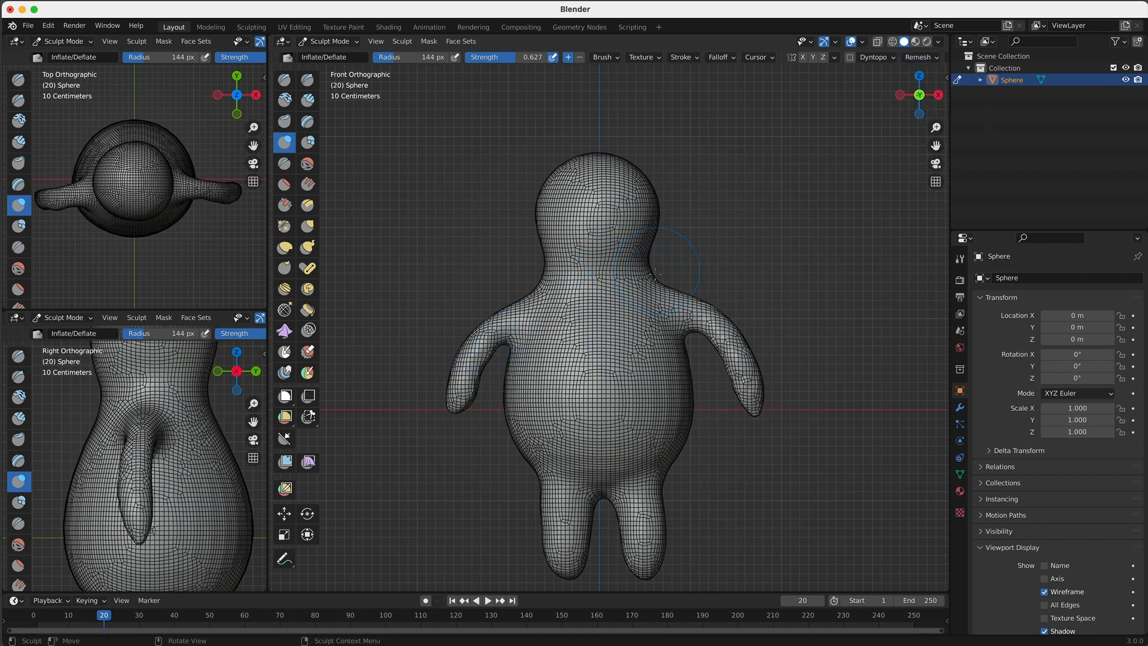
# Set the remesh voxel size to 0.01 m and remesh the whole figure
pyautogui.click(921, 56)
pyautogui.click(916, 80)
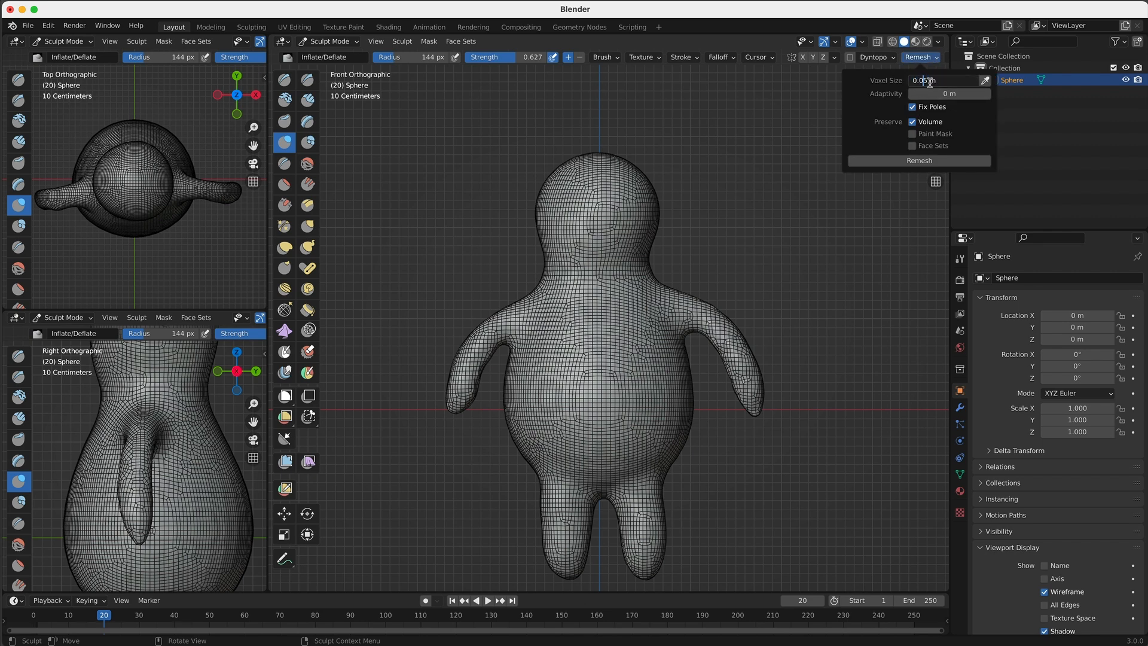
pyautogui.press('Return')
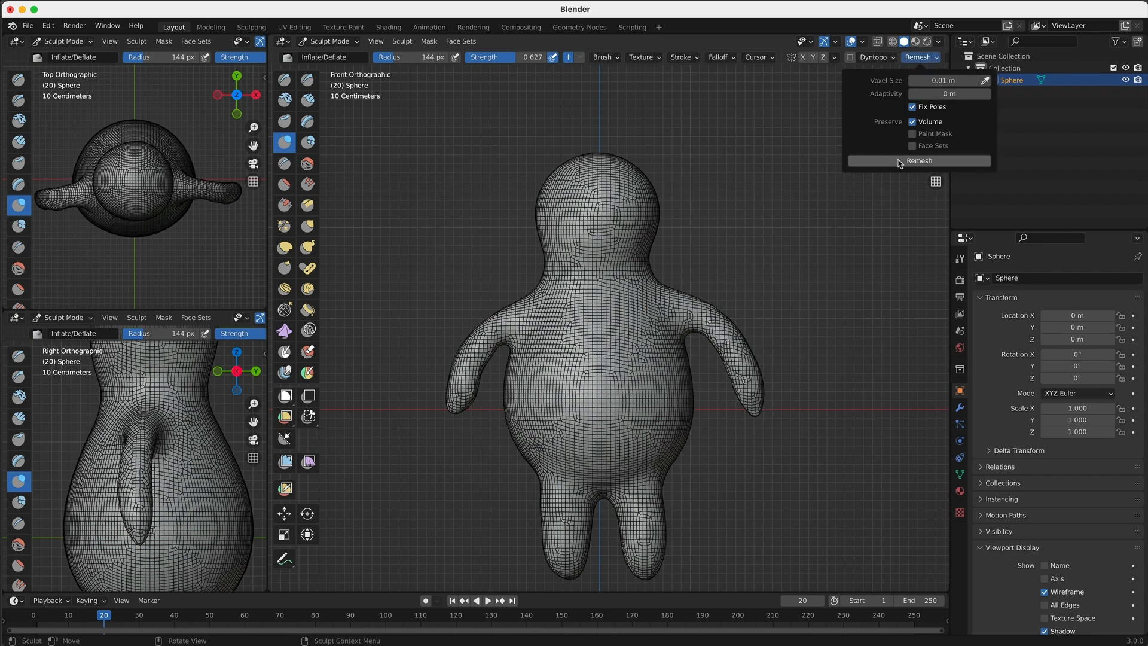
pyautogui.click(900, 161)
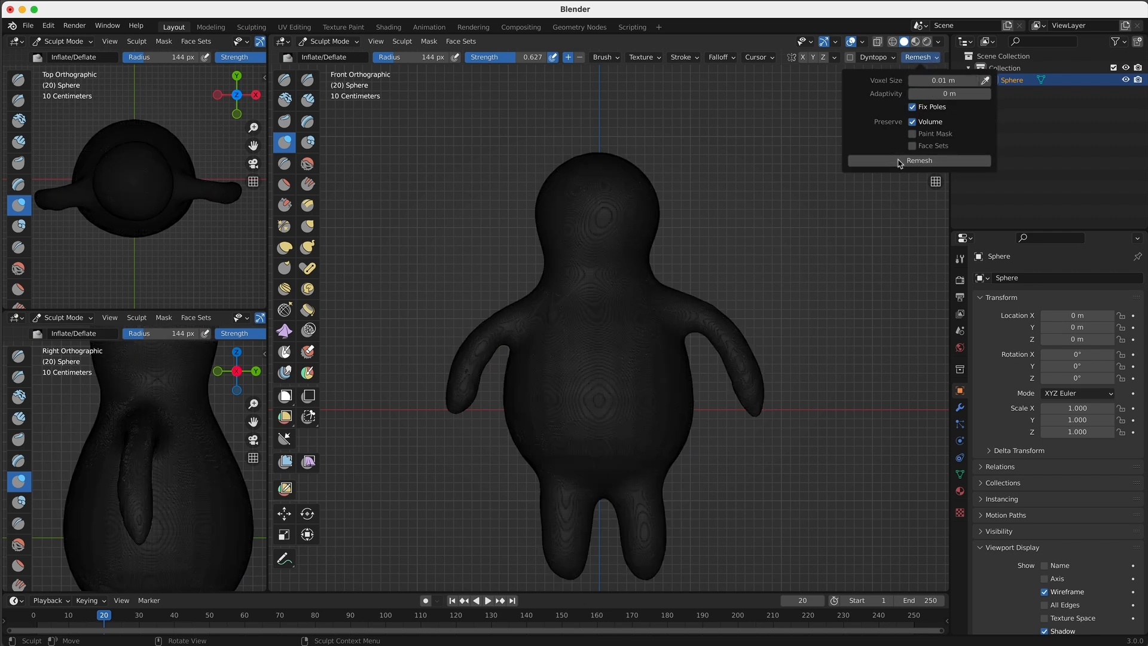
# Turn off the object's wireframe display and smooth the body from all sides with the Smooth brush at radius 144 px and strength 0.700
pyautogui.click(1045, 591)
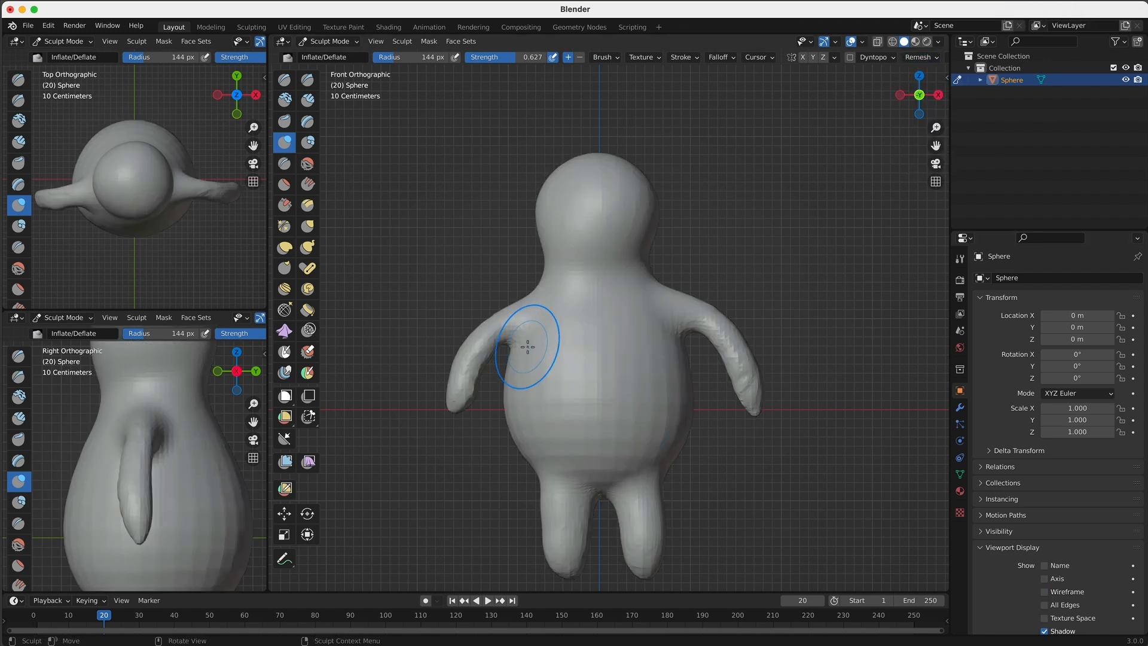
pyautogui.click(306, 165)
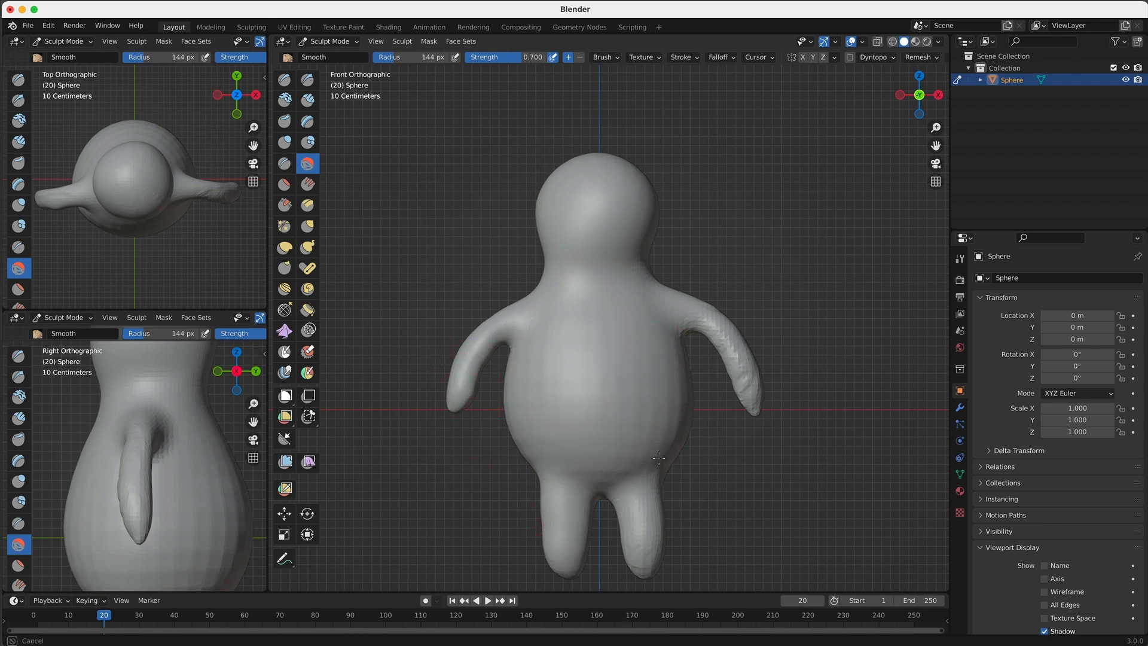
pyautogui.moveTo(640, 565); pyautogui.dragTo(572, 219, button='middle')
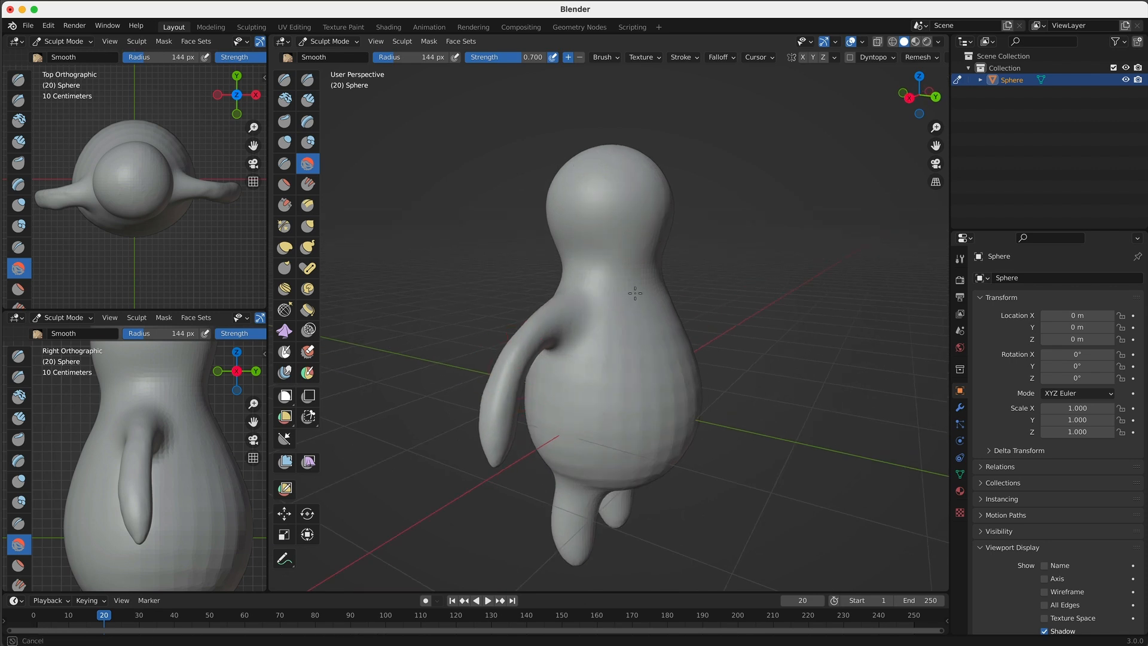
pyautogui.moveTo(694, 346); pyautogui.dragTo(599, 474, button='middle')
pyautogui.moveTo(660, 440)
pyautogui.mouseDown(button='middle')
pyautogui.moveTo(633, 341)
pyautogui.moveTo(581, 436)
pyautogui.mouseUp(button='middle')
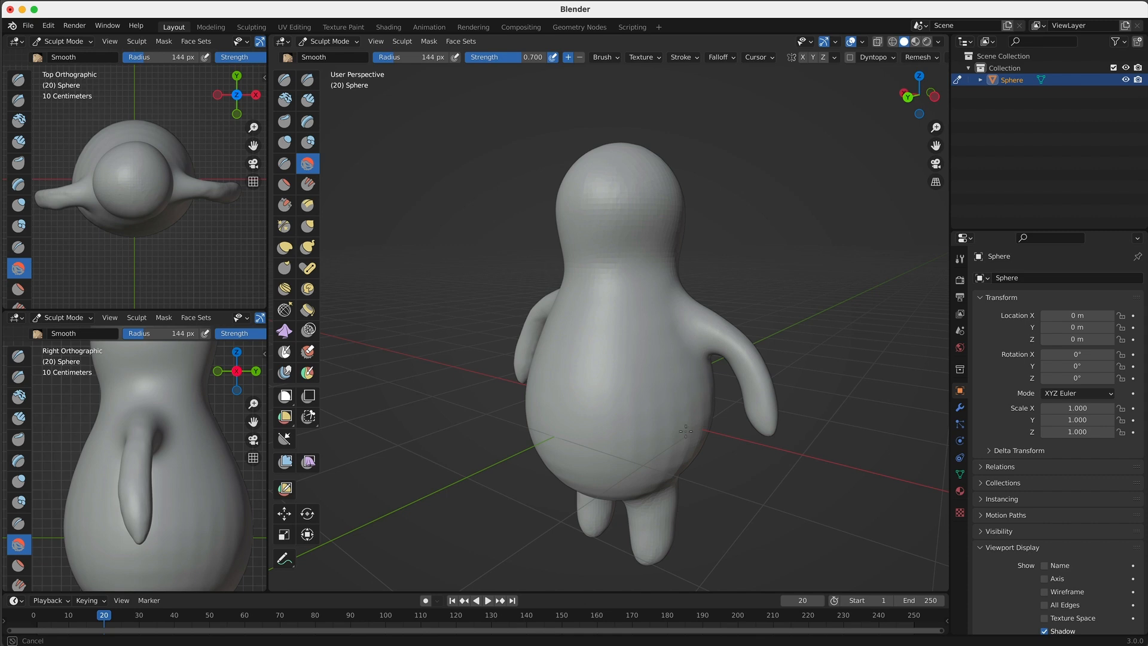
pyautogui.moveTo(695, 405); pyautogui.dragTo(692, 371, button='middle')
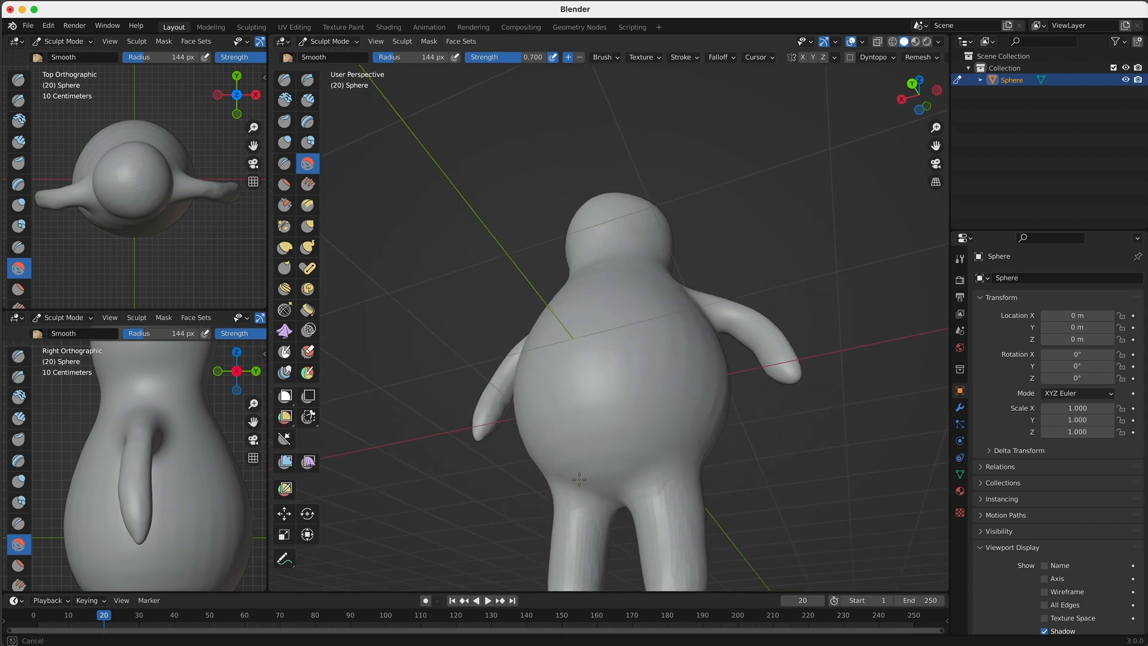
pyautogui.moveTo(578, 479); pyautogui.dragTo(499, 467, button='middle')
pyautogui.moveTo(755, 404); pyautogui.dragTo(553, 371, button='middle')
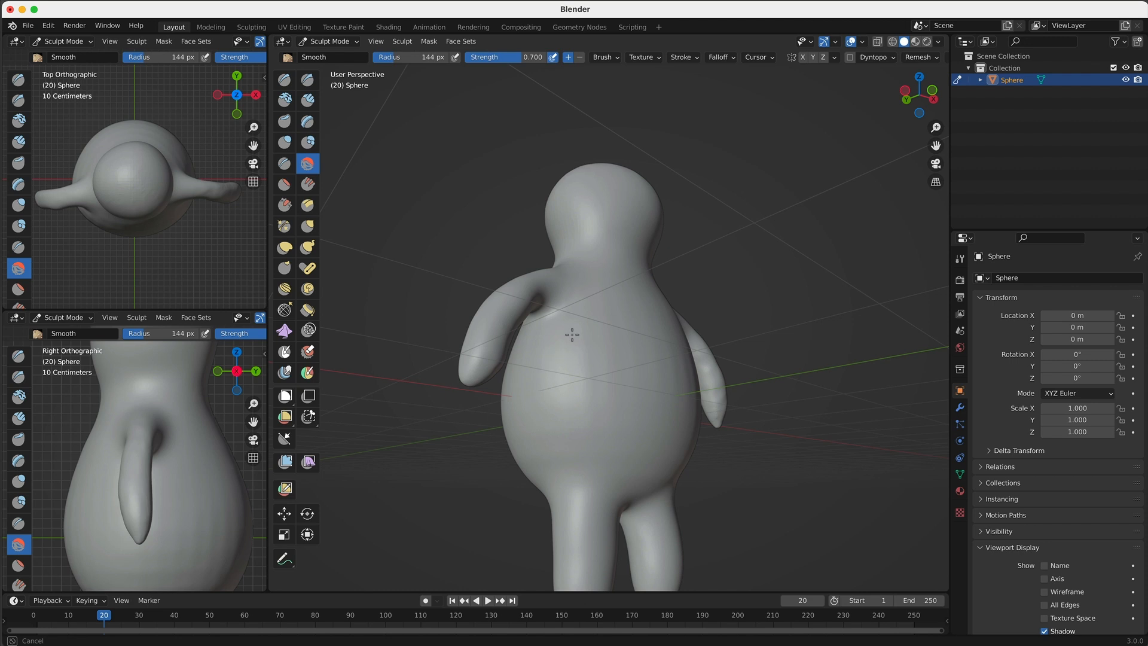
pyautogui.moveTo(553, 410); pyautogui.dragTo(649, 409, button='middle')
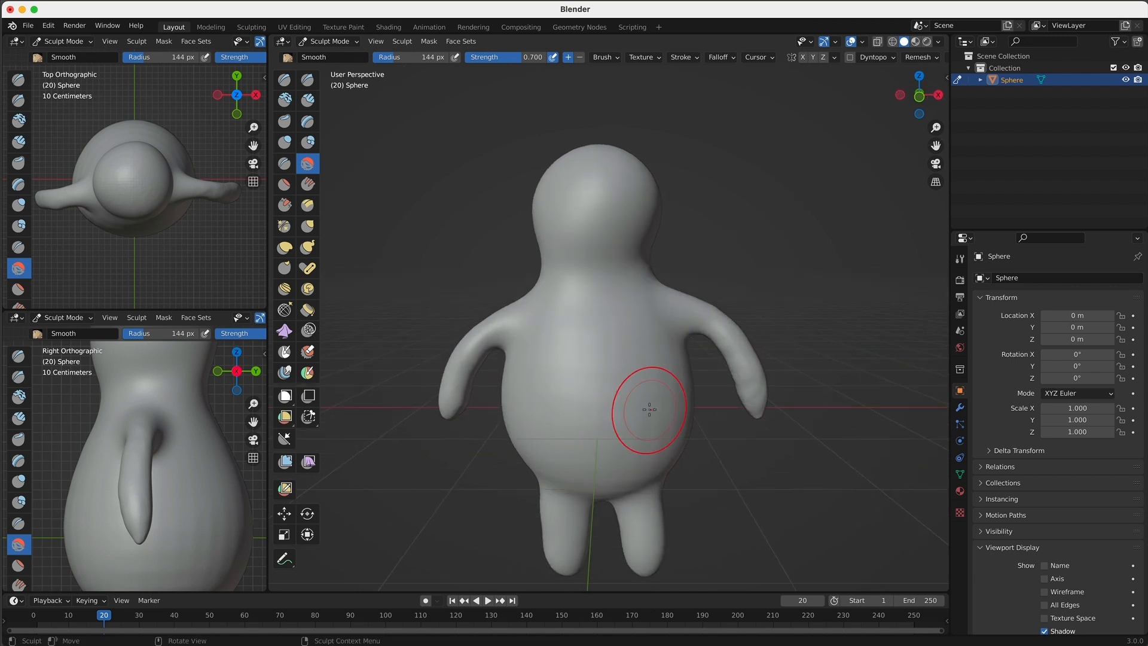
# Adjust the shape of both arms in front view with the Grab brush at radius 144 px and strength 0.400
pyautogui.press('KP_1')
pyautogui.press('g')
pyautogui.moveTo(480, 350); pyautogui.dragTo(474, 379)
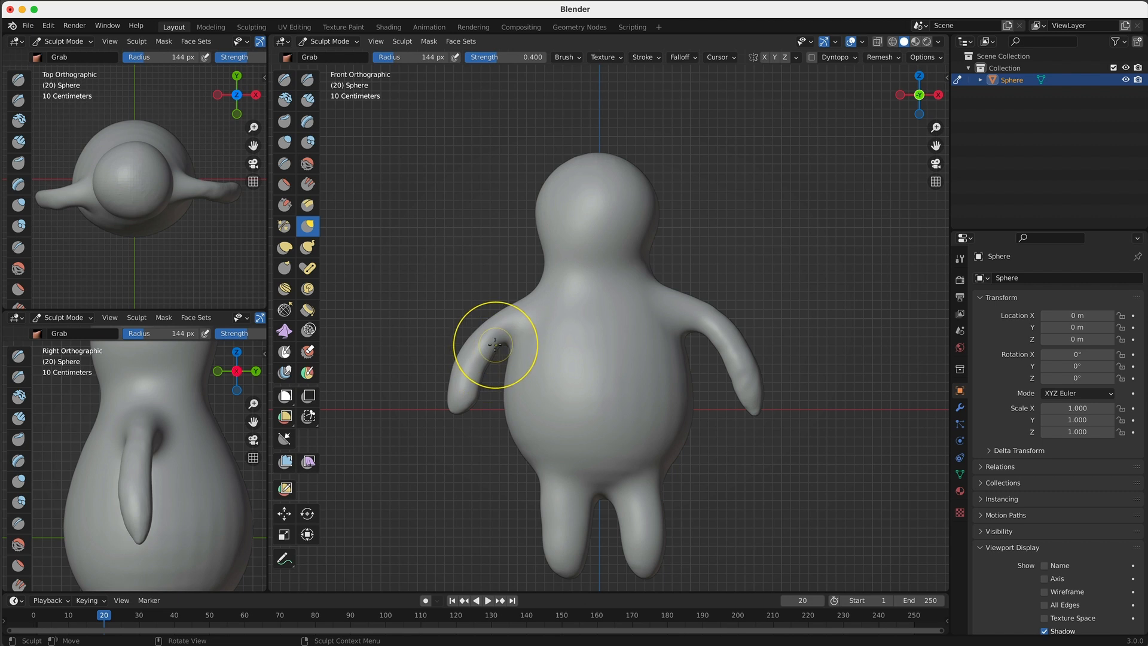
pyautogui.moveTo(712, 328); pyautogui.dragTo(724, 363)
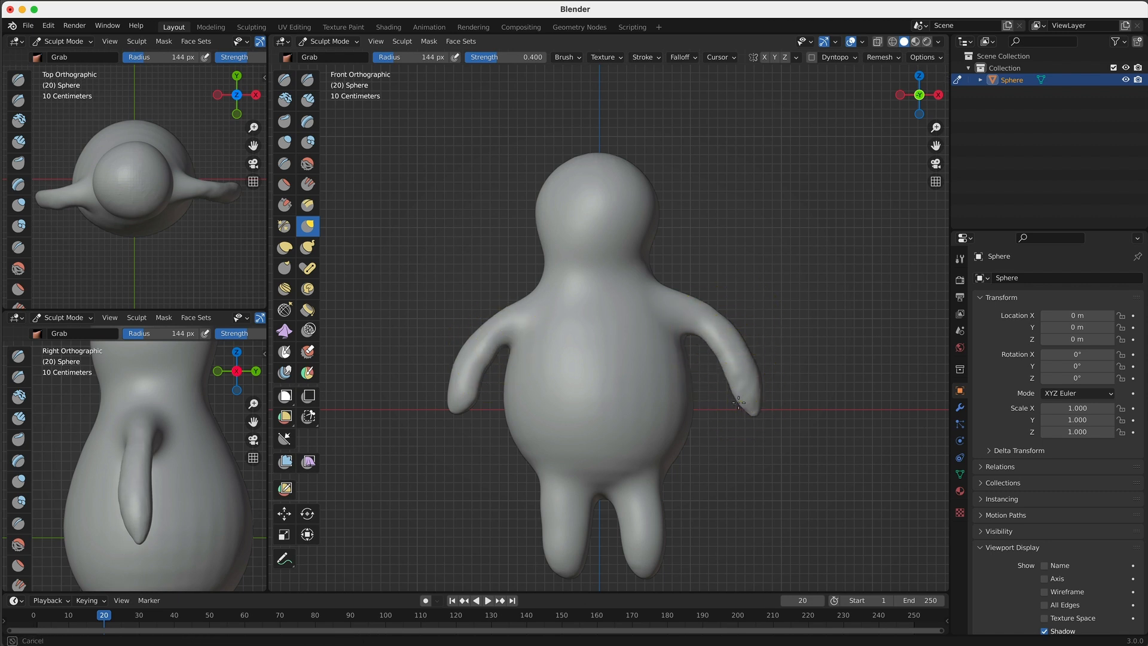
pyautogui.moveTo(737, 412); pyautogui.dragTo(734, 406)
# Round out the ends of the arms and legs with Inflate/Deflate at radius 88 px and strength 0.627
pyautogui.moveTo(590, 184); pyautogui.dragTo(580, 215, button='middle')
pyautogui.click(293, 140)
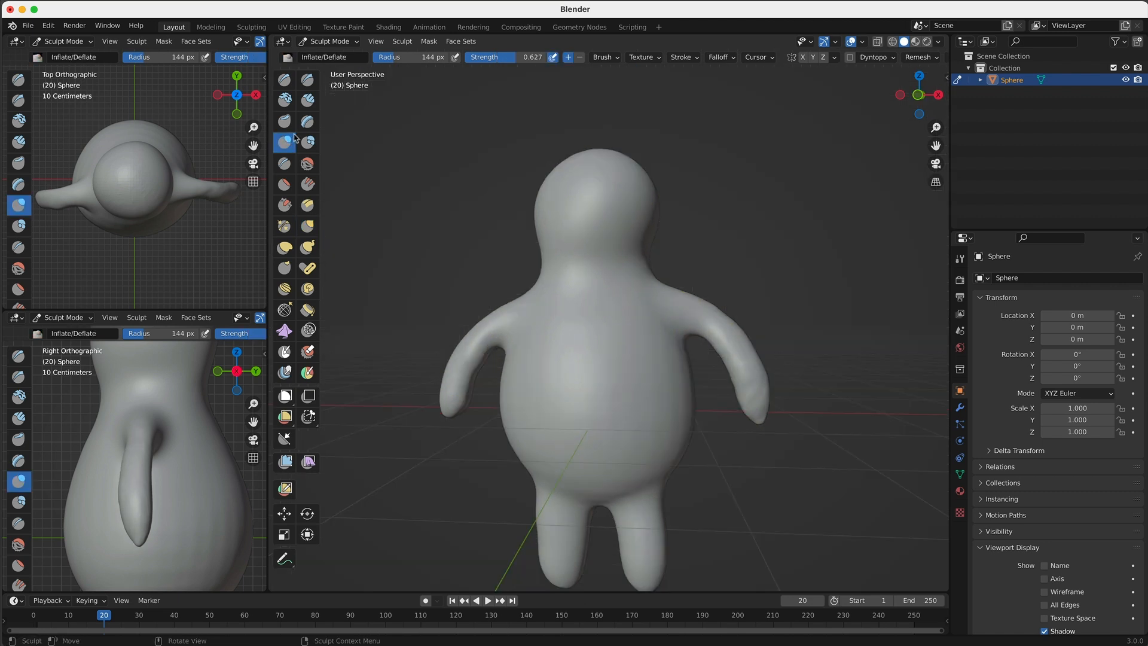
pyautogui.click(307, 163)
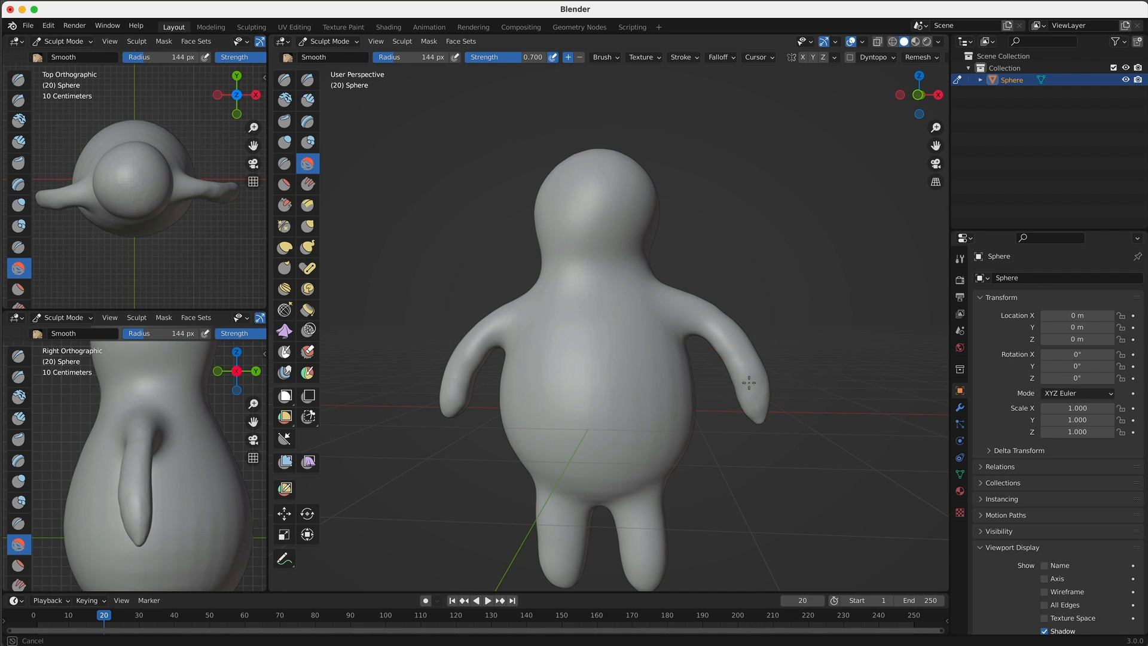
pyautogui.click(285, 143)
pyautogui.press('f')
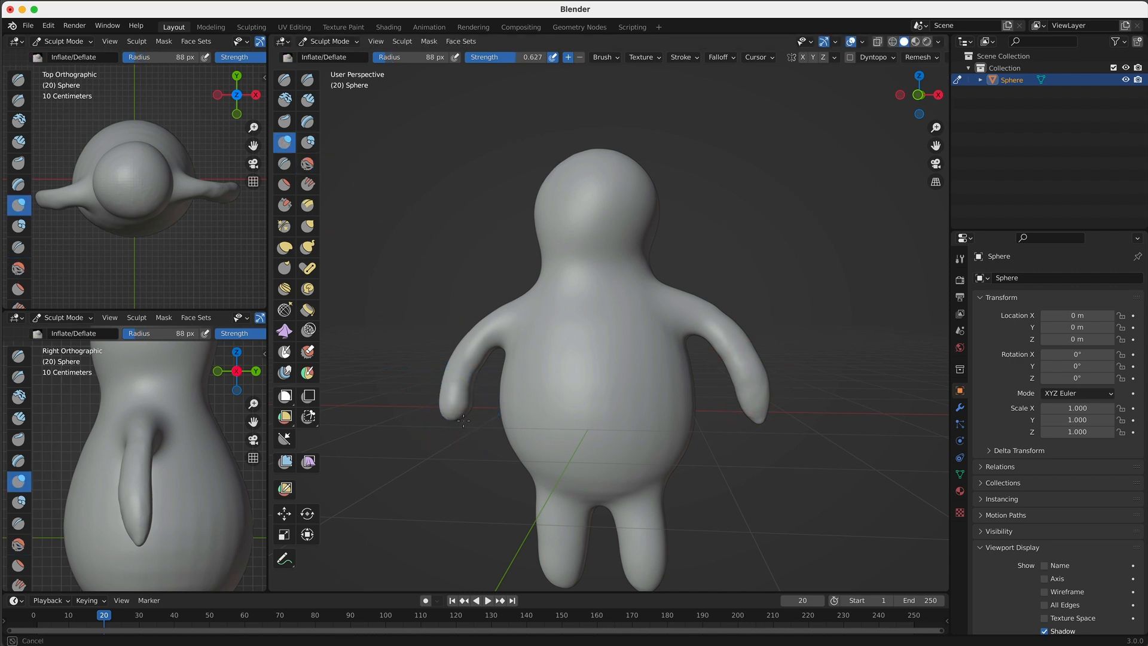
pyautogui.press('KP_1')
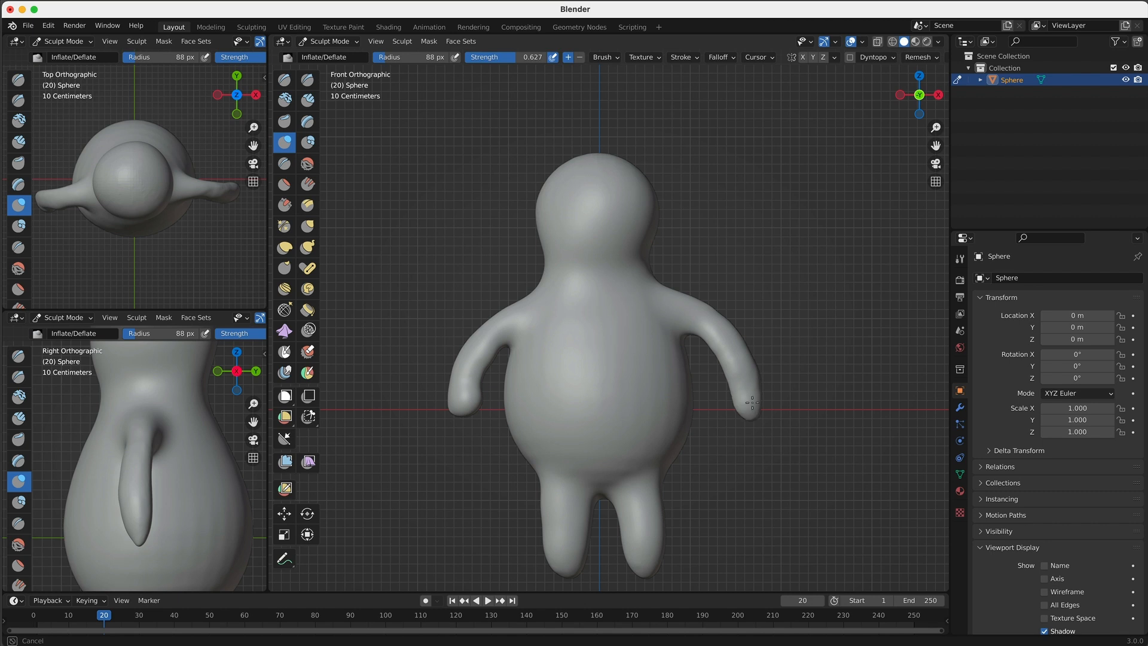
pyautogui.click(755, 392)
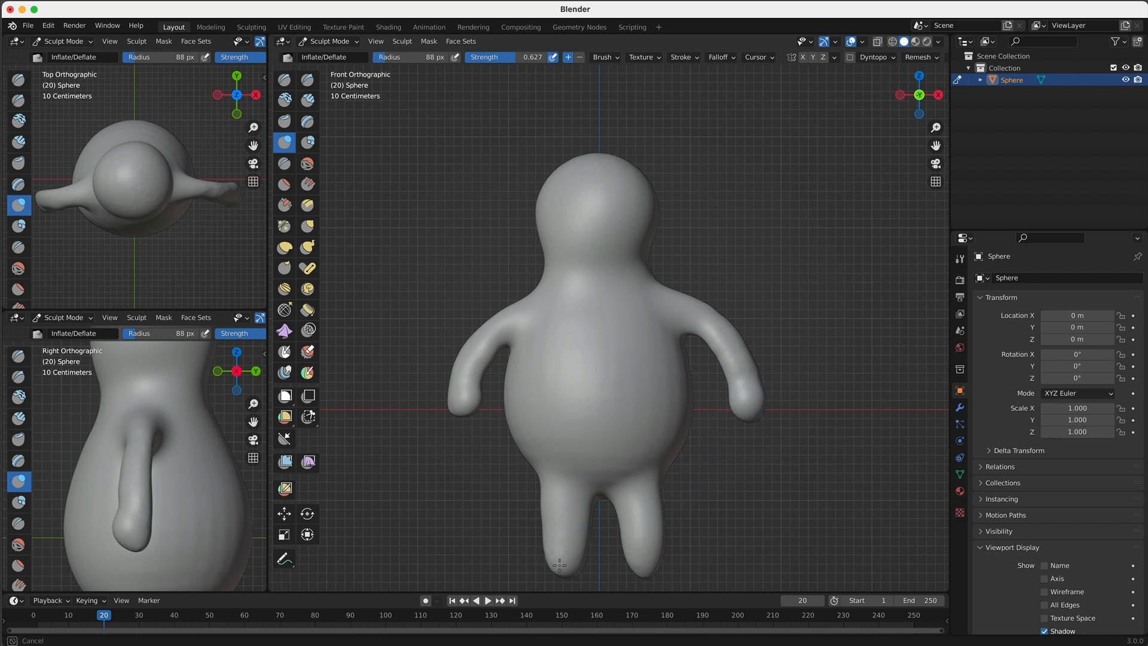
pyautogui.click(568, 568)
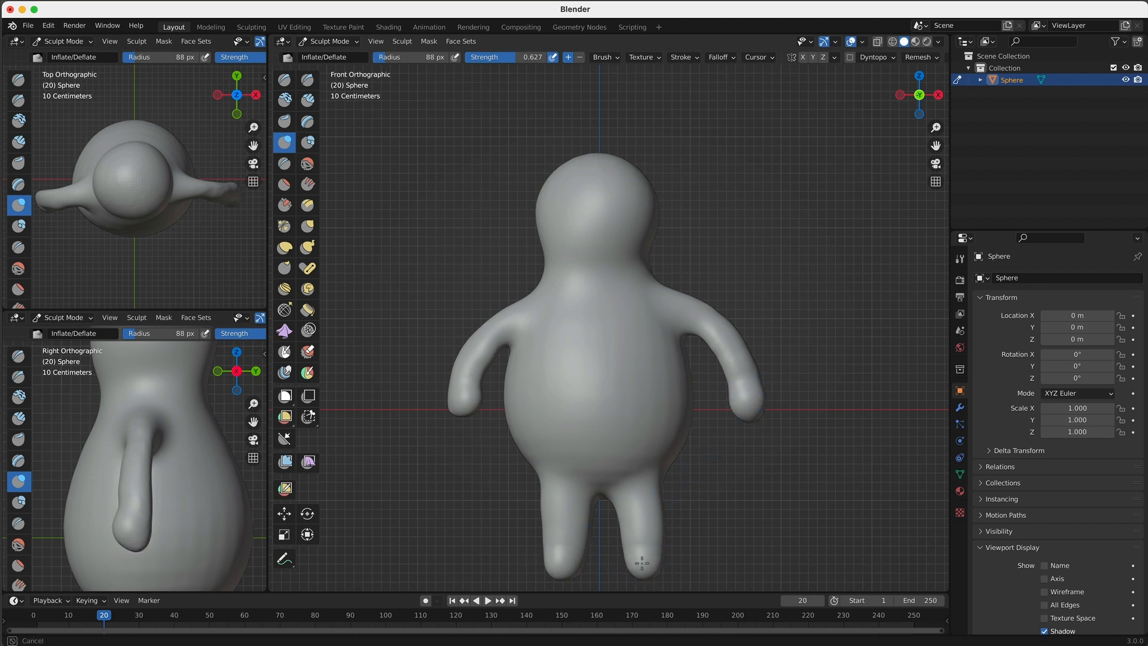
# Flatten the undersides of both feet in bottom view with the Clay brush at radius 88 px and strength 0.064
pyautogui.scroll(-4, 202, 440)
pyautogui.moveTo(593, 448); pyautogui.dragTo(604, 375, button='middle')
pyautogui.scroll(3, 572, 299)
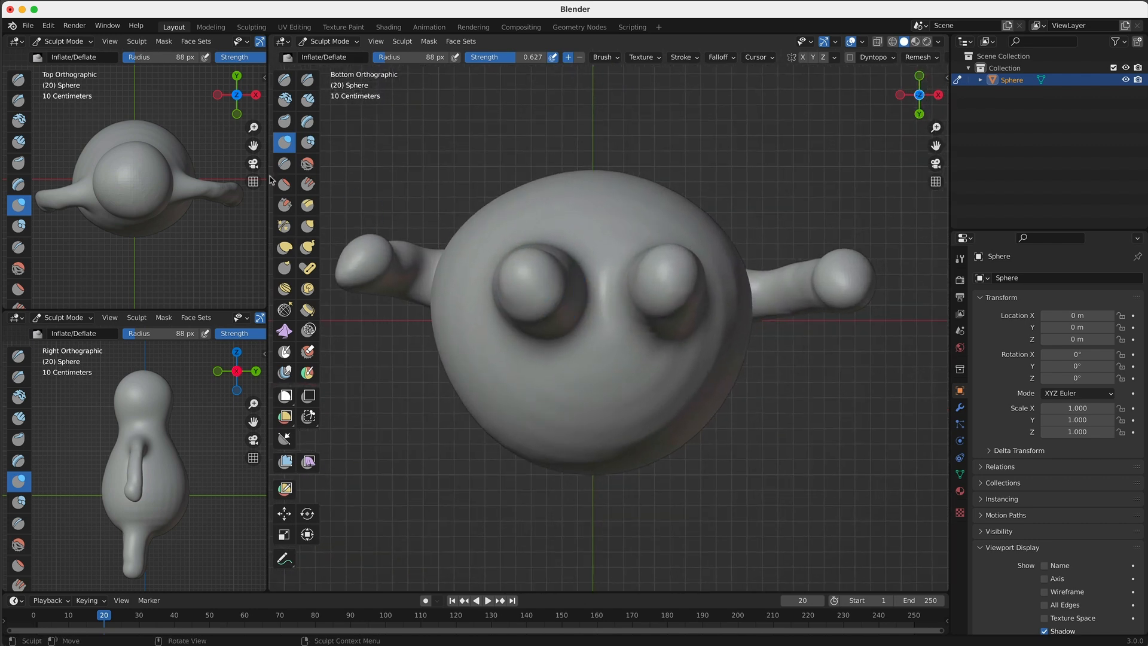
pyautogui.click(286, 100)
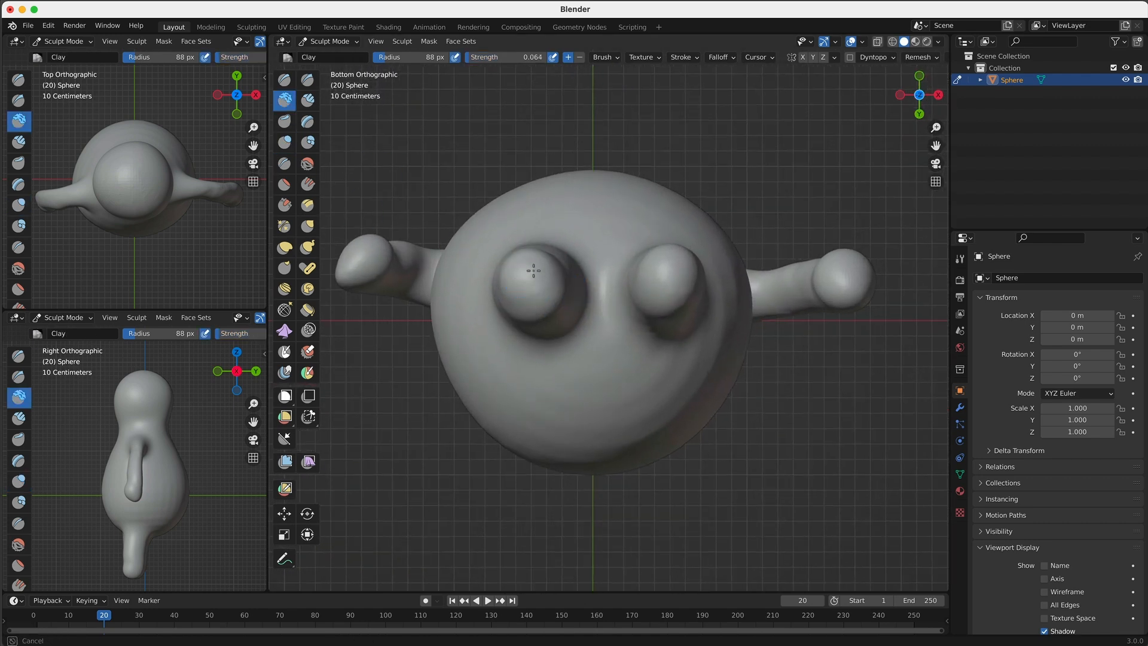
pyautogui.moveTo(523, 263)
pyautogui.mouseDown()
pyautogui.moveTo(538, 282)
pyautogui.moveTo(521, 279)
pyautogui.mouseUp()
pyautogui.moveTo(678, 262); pyautogui.dragTo(674, 270)
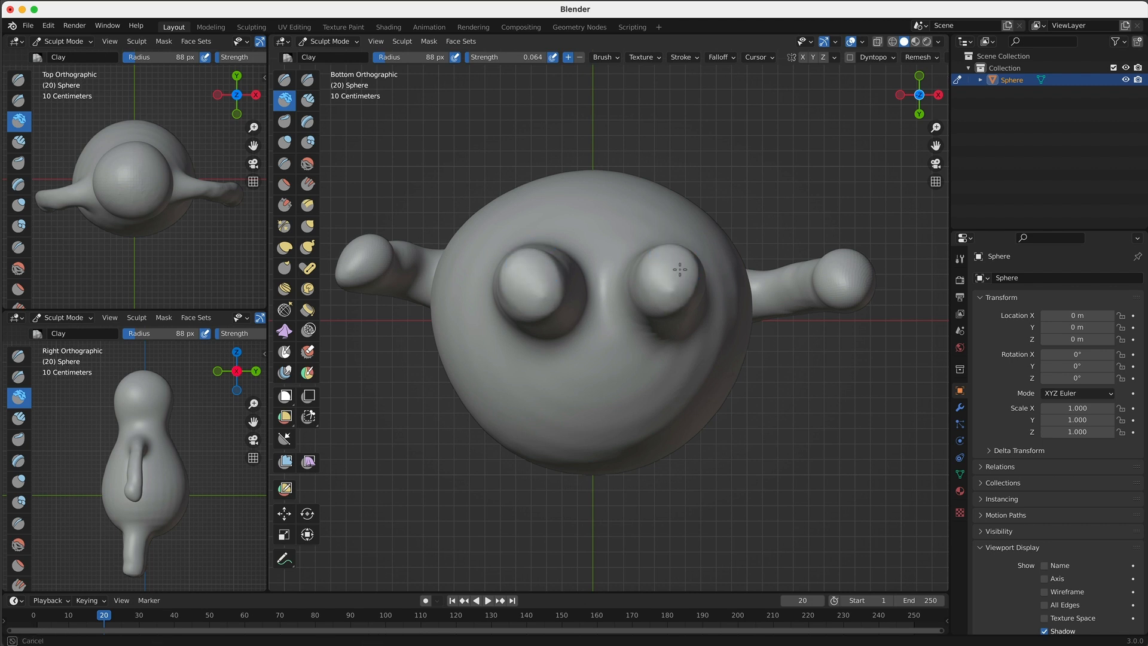
# Square off the lower corners of both feet in front and back view with the Grab brush at radius 88 px and strength 0.400
pyautogui.moveTo(533, 274)
pyautogui.mouseDown(button='middle')
pyautogui.moveTo(622, 302)
pyautogui.moveTo(608, 381)
pyautogui.mouseUp(button='middle')
pyautogui.scroll(5, 609, 381)
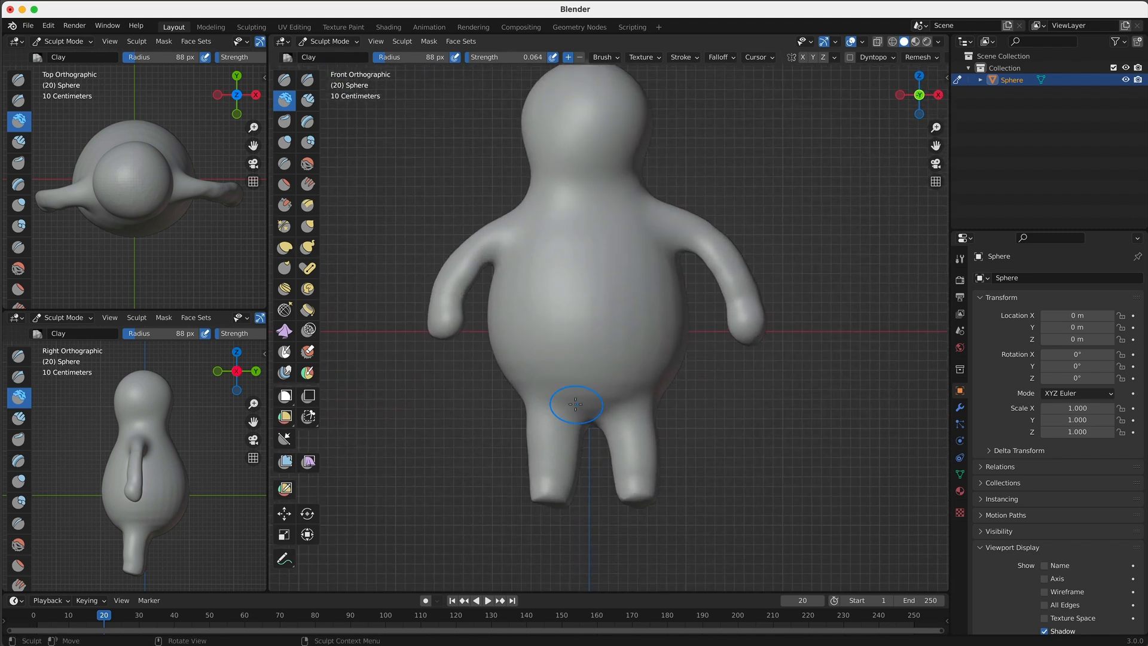
pyautogui.click(310, 232)
pyautogui.keyDown('shift'); pyautogui.moveTo(516, 571); pyautogui.dragTo(508, 503, button='middle'); pyautogui.keyUp('shift')
pyautogui.moveTo(498, 496); pyautogui.dragTo(497, 502)
pyautogui.moveTo(511, 496); pyautogui.dragTo(510, 504)
pyautogui.moveTo(525, 497); pyautogui.dragTo(632, 503)
pyautogui.moveTo(655, 497); pyautogui.dragTo(663, 500)
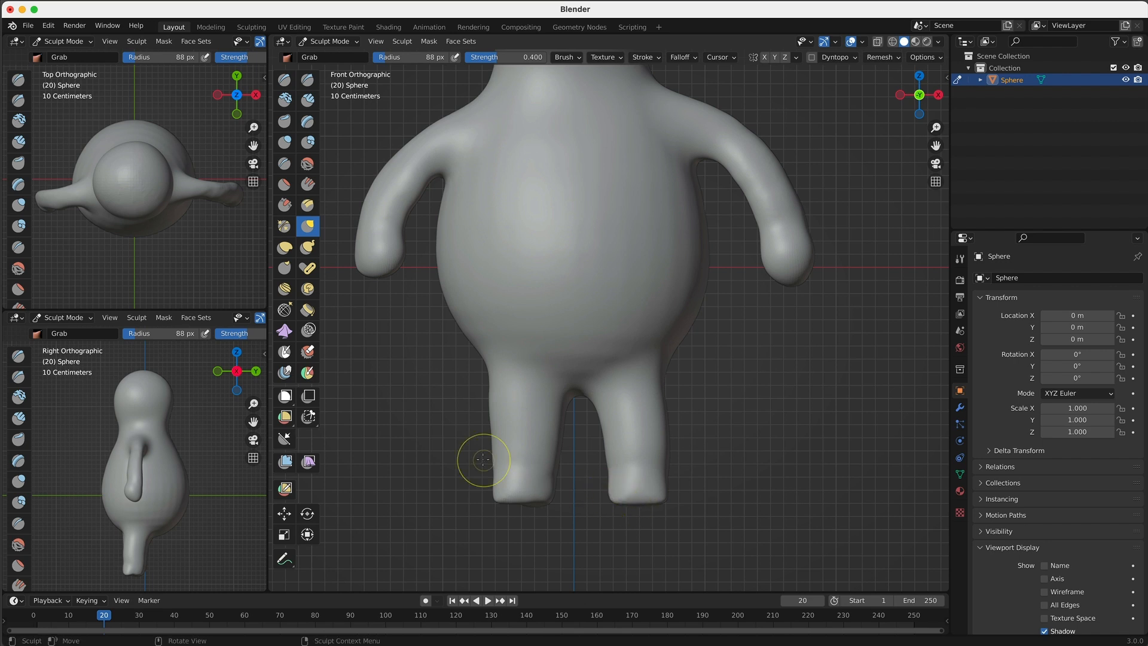
pyautogui.press('ctrl+KP_1')
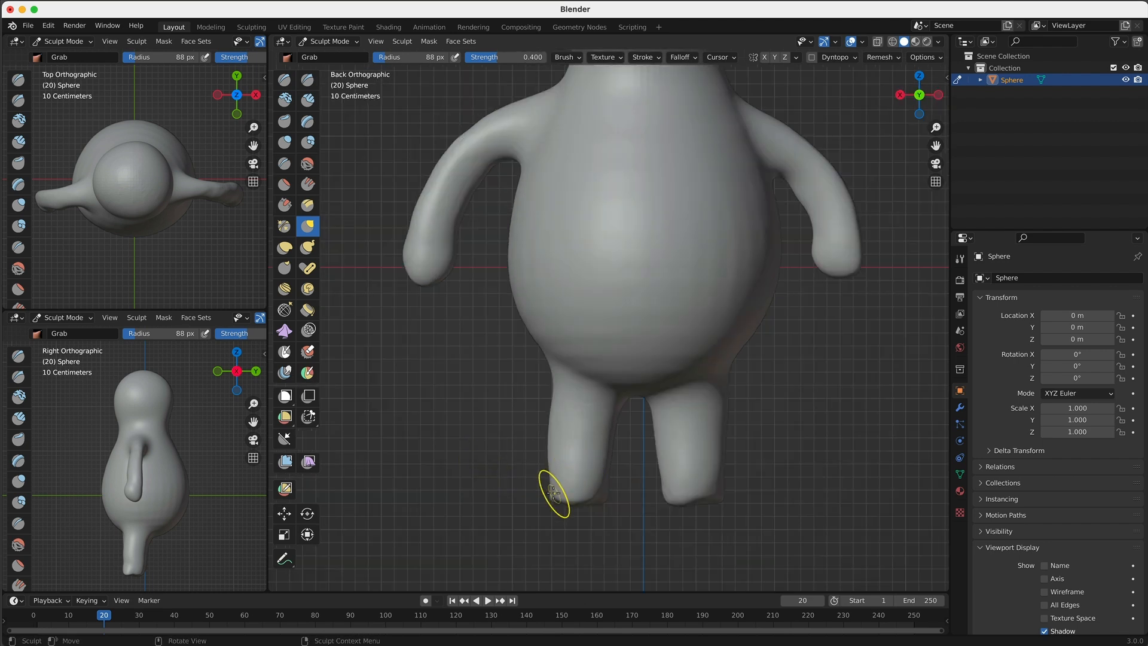
pyautogui.moveTo(603, 500); pyautogui.dragTo(609, 499)
pyautogui.moveTo(710, 500); pyautogui.dragTo(724, 501)
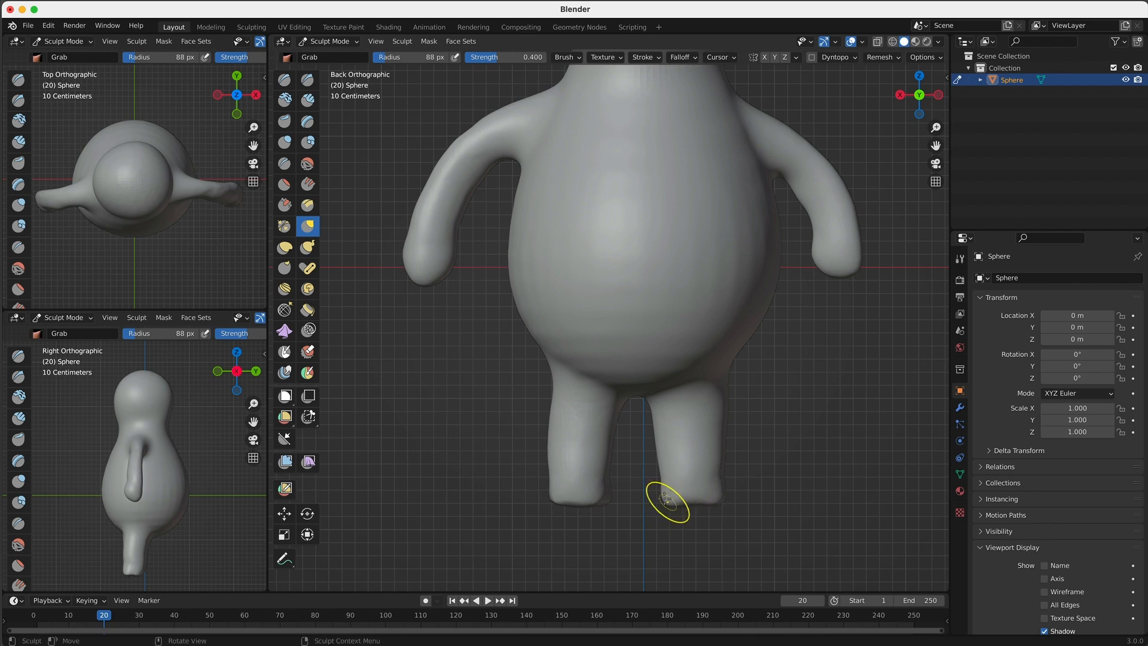
# Pull toes out of the front of both feet with Snake Hook at radius 88 px and strength 1.000
pyautogui.moveTo(589, 474)
pyautogui.mouseDown(button='middle')
pyautogui.moveTo(689, 479)
pyautogui.moveTo(436, 415)
pyautogui.mouseUp(button='middle')
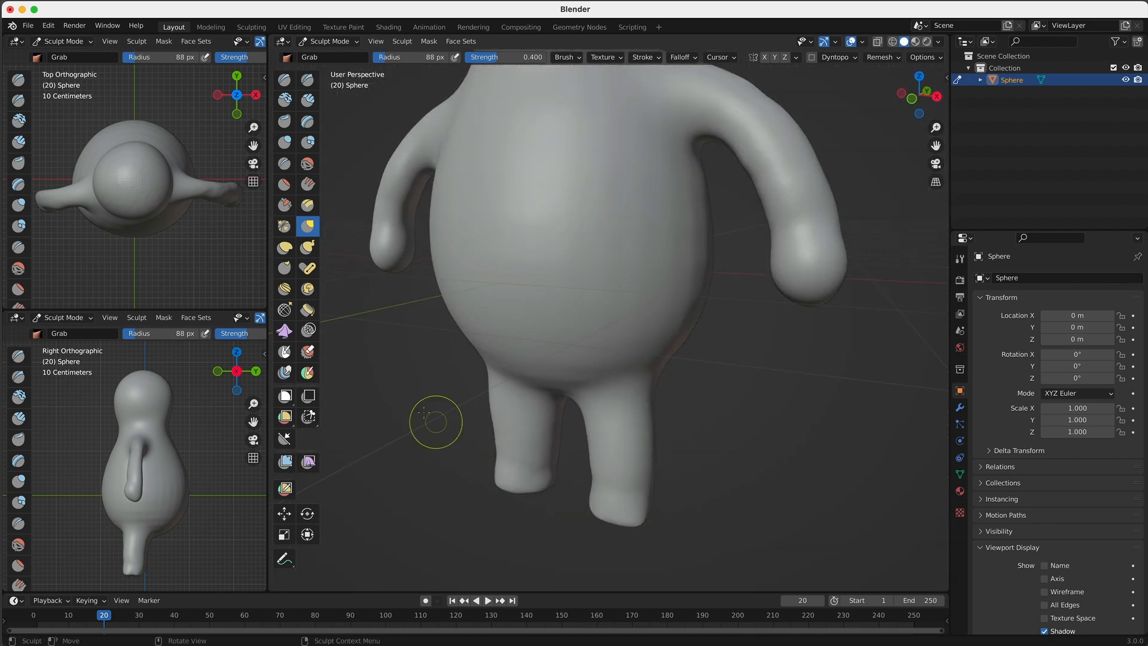
pyautogui.click(308, 247)
pyautogui.scroll(3, 487, 435)
pyautogui.moveTo(487, 480)
pyautogui.mouseDown(button='middle')
pyautogui.moveTo(502, 440)
pyautogui.moveTo(522, 469)
pyautogui.mouseUp(button='middle')
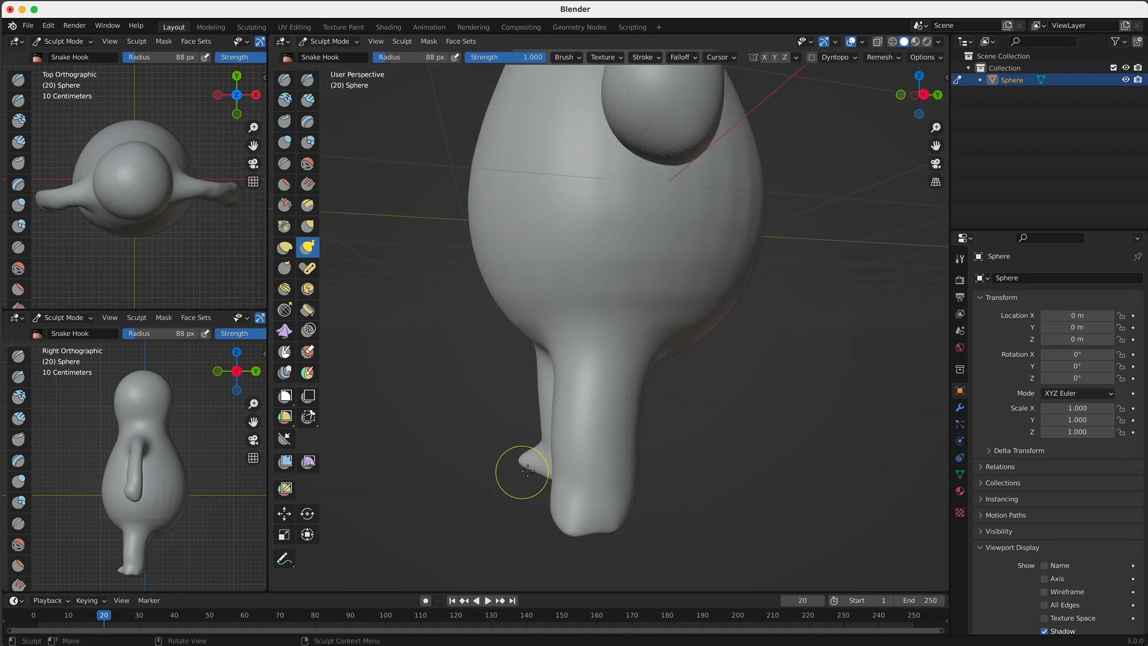
pyautogui.moveTo(537, 470); pyautogui.dragTo(522, 412, button='middle')
pyautogui.hotkey('ctrl', 'z')
pyautogui.hotkey('ctrl', 'z')
pyautogui.moveTo(523, 266)
pyautogui.mouseDown()
pyautogui.moveTo(531, 226)
pyautogui.moveTo(492, 251)
pyautogui.moveTo(480, 240)
pyautogui.moveTo(486, 255)
pyautogui.moveTo(480, 238)
pyautogui.mouseUp()
pyautogui.moveTo(627, 266)
pyautogui.mouseDown()
pyautogui.moveTo(623, 234)
pyautogui.moveTo(677, 233)
pyautogui.mouseUp()
# Thicken the toes with Inflate/Deflate at radius 88 px and strength 0.627, and remesh the figure at 0.01 m
pyautogui.moveTo(664, 289); pyautogui.dragTo(670, 436, button='middle')
pyautogui.click(287, 144)
pyautogui.moveTo(479, 515)
pyautogui.mouseDown()
pyautogui.moveTo(478, 526)
pyautogui.moveTo(523, 536)
pyautogui.moveTo(522, 524)
pyautogui.mouseUp()
pyautogui.moveTo(488, 513); pyautogui.dragTo(473, 526)
pyautogui.moveTo(626, 513); pyautogui.dragTo(631, 523)
pyautogui.moveTo(680, 515)
pyautogui.mouseDown()
pyautogui.moveTo(695, 526)
pyautogui.moveTo(693, 513)
pyautogui.mouseUp()
pyautogui.click(933, 59)
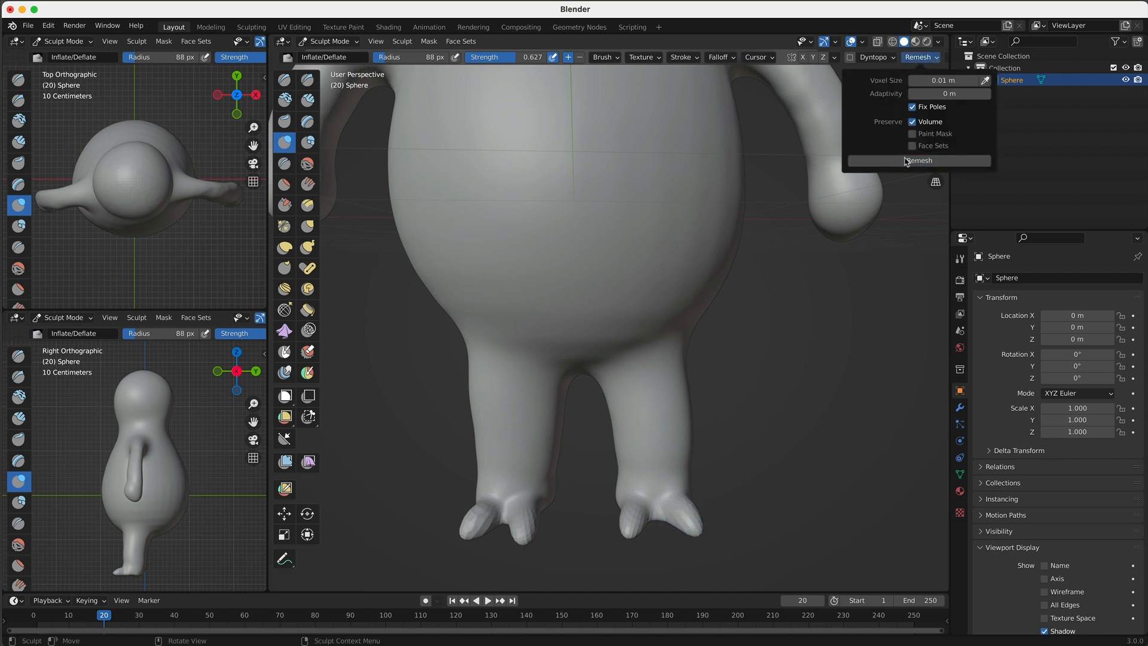
# Smooth the toes with the Smooth brush at radius 88 px and strength 0.700
pyautogui.click(307, 163)
pyautogui.moveTo(488, 506)
pyautogui.mouseDown()
pyautogui.moveTo(508, 506)
pyautogui.moveTo(547, 538)
pyautogui.mouseUp()
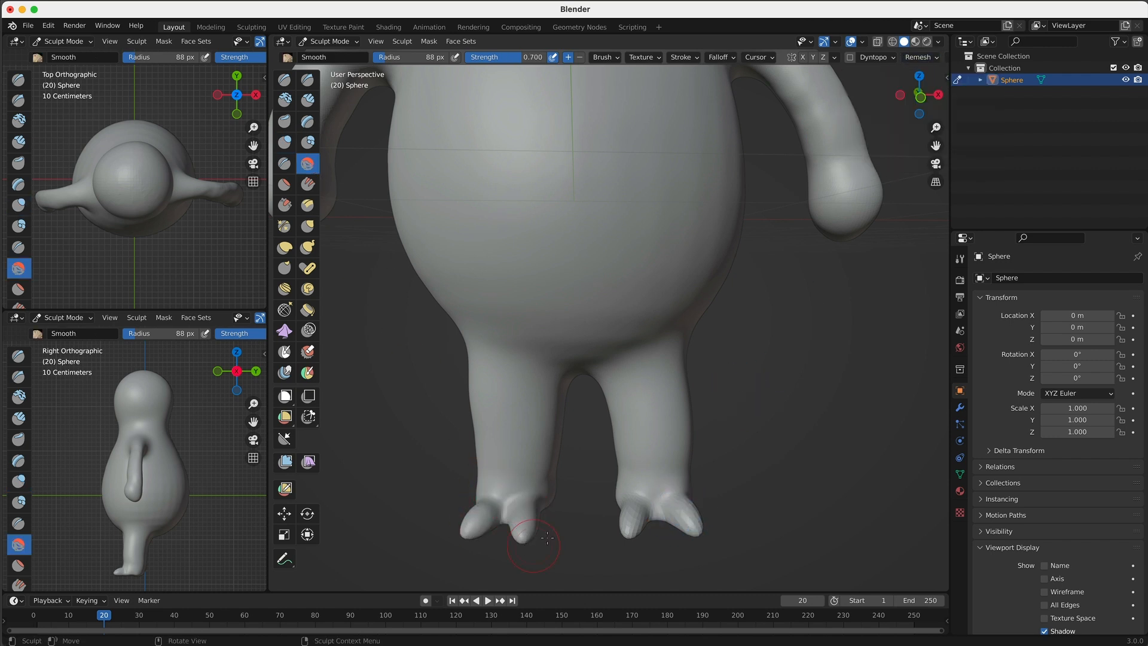
pyautogui.moveTo(669, 516)
pyautogui.mouseDown(button='middle')
pyautogui.moveTo(596, 483)
pyautogui.moveTo(671, 489)
pyautogui.moveTo(627, 361)
pyautogui.moveTo(661, 418)
pyautogui.moveTo(650, 420)
pyautogui.mouseUp(button='middle')
pyautogui.scroll(-1, 650, 343)
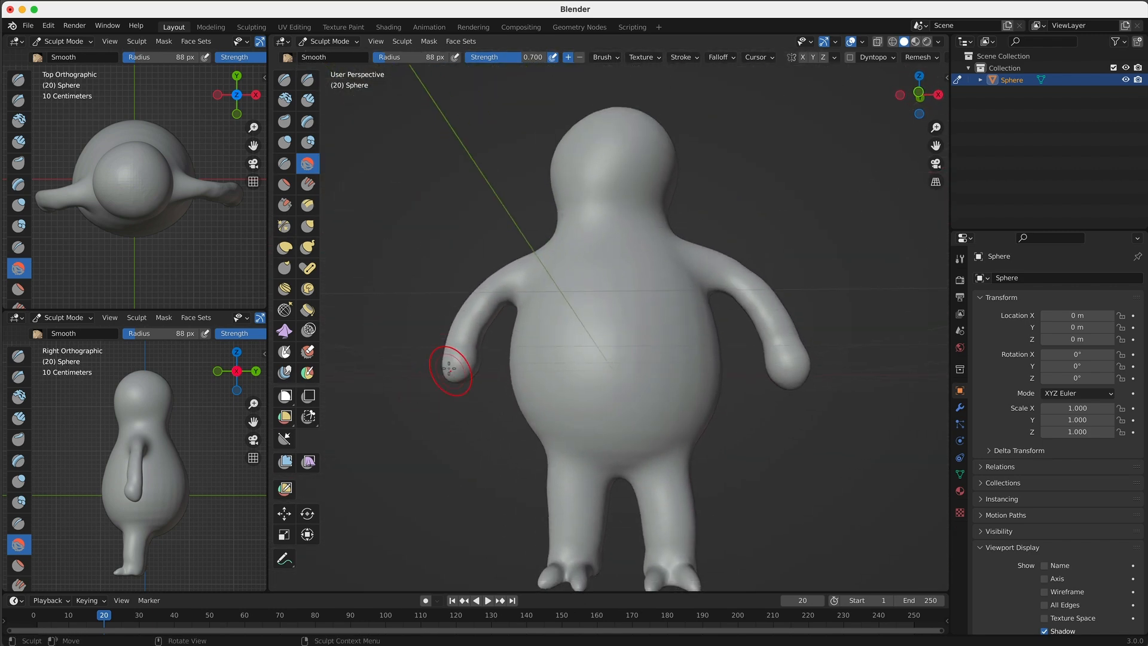
# Pull three fingers out of each hand in front view with Snake Hook at radius 88 px and strength 1.000
pyautogui.click(308, 246)
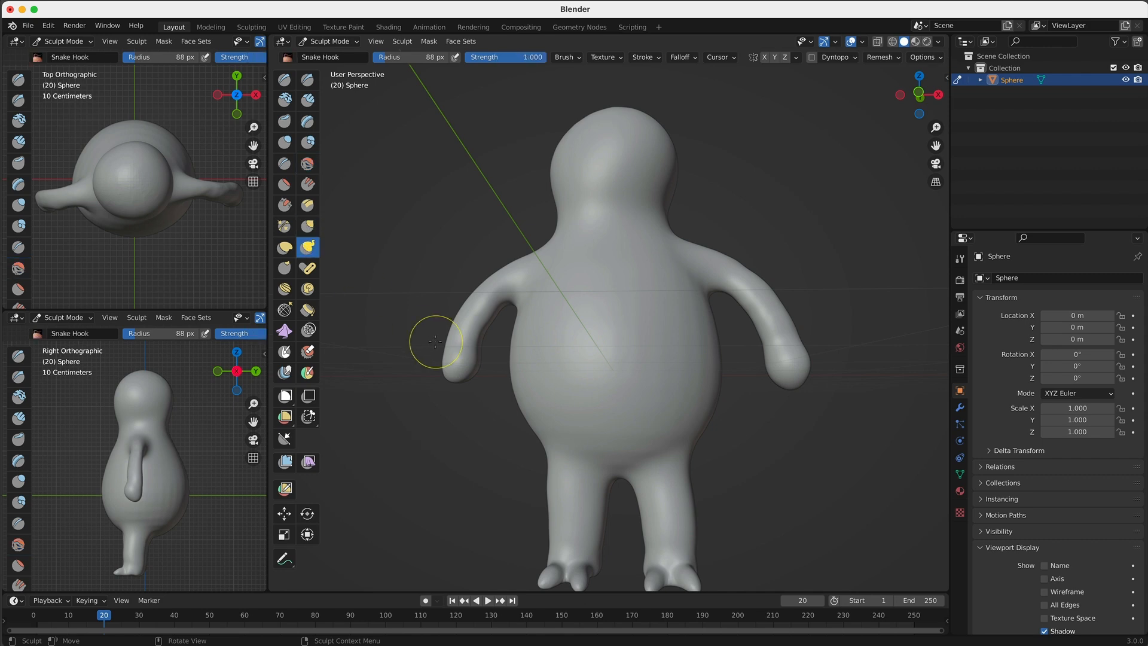
pyautogui.press('KP_1')
pyautogui.scroll(3, 467, 388)
pyautogui.moveTo(472, 404)
pyautogui.mouseDown()
pyautogui.moveTo(476, 451)
pyautogui.moveTo(424, 412)
pyautogui.moveTo(409, 429)
pyautogui.mouseUp()
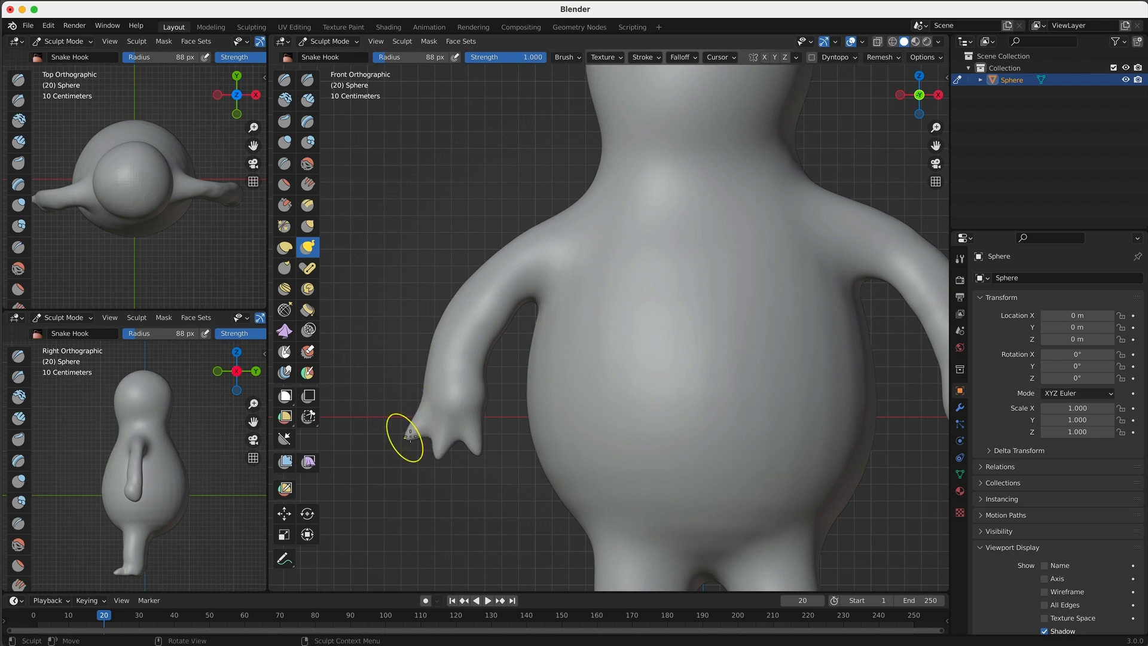
pyautogui.scroll(-5, 405, 437)
pyautogui.scroll(-1, 725, 371)
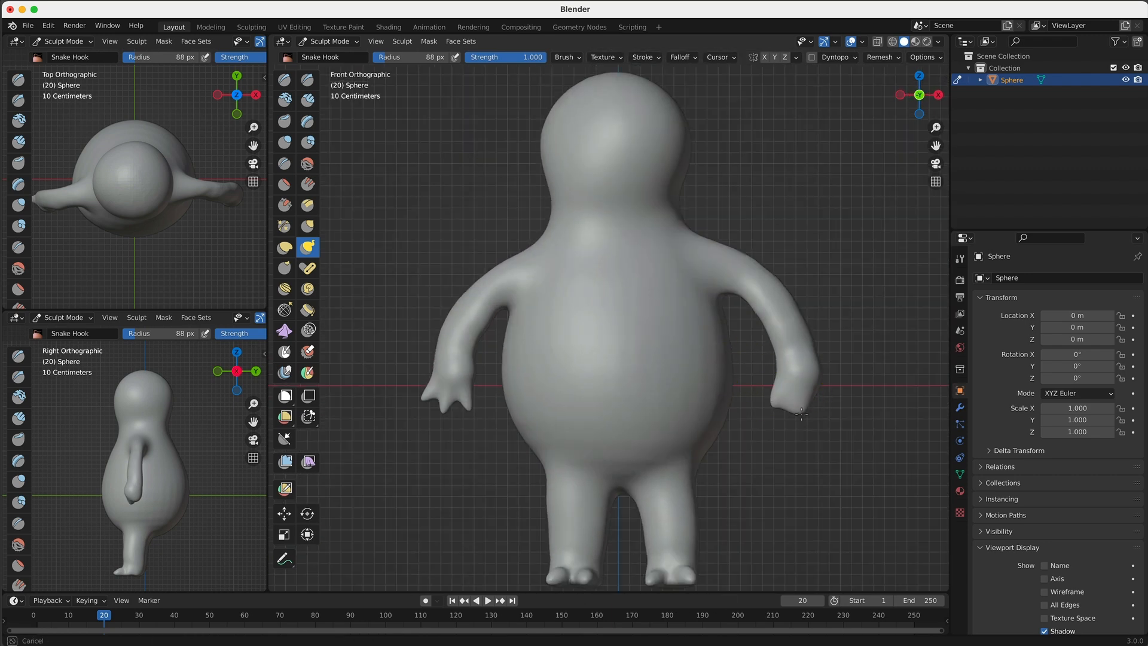
pyautogui.moveTo(802, 389)
pyautogui.mouseDown()
pyautogui.moveTo(804, 417)
pyautogui.moveTo(833, 406)
pyautogui.moveTo(801, 417)
pyautogui.moveTo(789, 396)
pyautogui.mouseUp()
pyautogui.moveTo(469, 403)
pyautogui.mouseDown()
pyautogui.moveTo(474, 412)
pyautogui.moveTo(475, 390)
pyautogui.moveTo(441, 418)
pyautogui.mouseUp()
pyautogui.moveTo(426, 396); pyautogui.dragTo(416, 404)
# Pull two horns up from the top of the head with Snake Hook at radius 44 px and strength 1.000
pyautogui.scroll(-2, 695, 268)
pyautogui.scroll(1, 697, 267)
pyautogui.keyDown('shift'); pyautogui.moveTo(681, 235); pyautogui.dragTo(648, 305, button='middle'); pyautogui.keyUp('shift')
pyautogui.keyDown('shift'); pyautogui.moveTo(506, 139); pyautogui.dragTo(538, 239, button='middle'); pyautogui.keyUp('shift')
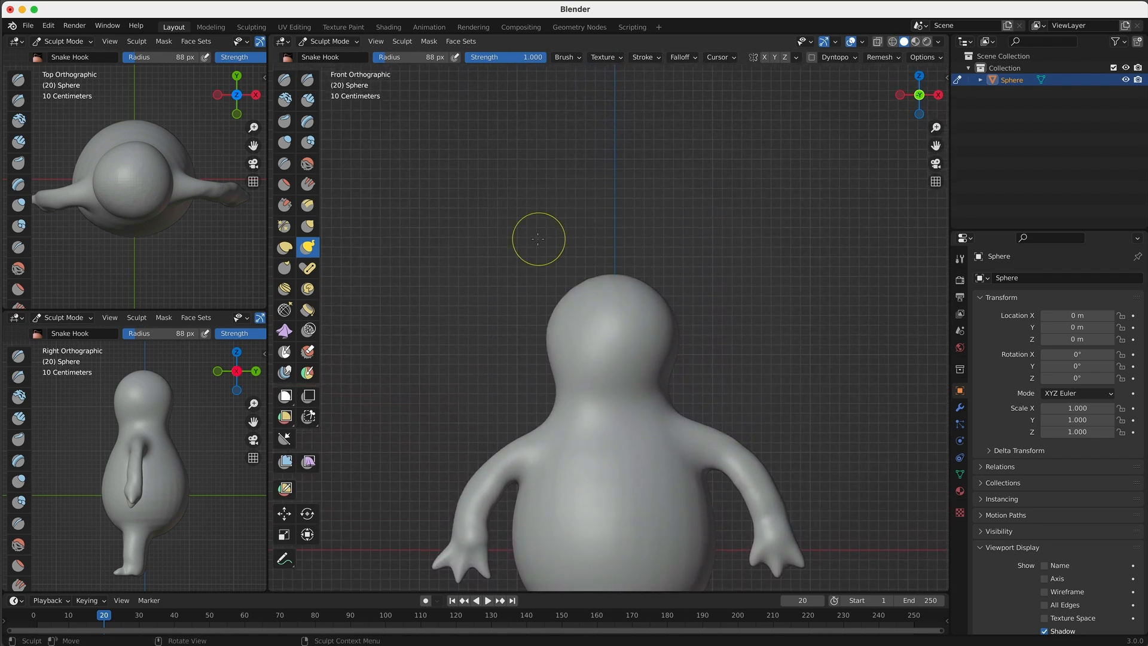
pyautogui.press('f')
pyautogui.click(502, 269)
pyautogui.moveTo(581, 281); pyautogui.dragTo(573, 239)
pyautogui.hotkey('ctrl', 'z')
pyautogui.moveTo(629, 281); pyautogui.dragTo(646, 235)
# Thicken the two horns with Inflate/Deflate at radius 44 px and strength 0.627, and remesh the figure at 0.01 m
pyautogui.click(286, 141)
pyautogui.moveTo(587, 266); pyautogui.dragTo(586, 275)
pyautogui.moveTo(572, 236); pyautogui.dragTo(574, 236)
pyautogui.moveTo(637, 265); pyautogui.dragTo(640, 268)
pyautogui.click(921, 56)
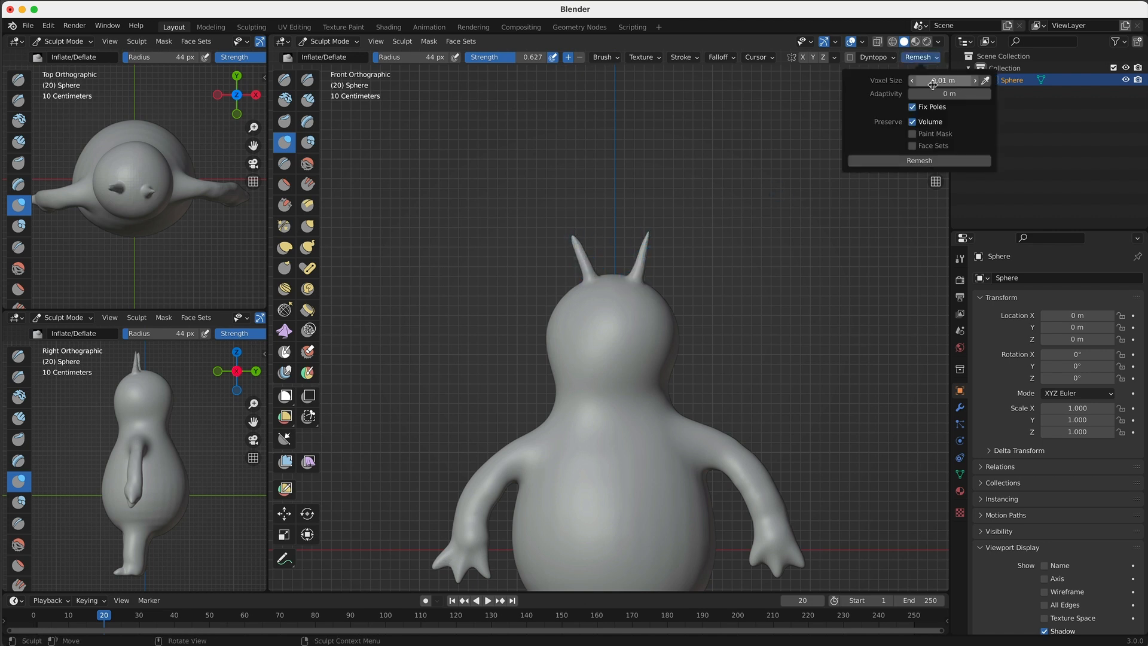
pyautogui.click(907, 162)
# Thicken the horn over the creature's left shoulder further with Inflate/Deflate at strength 0.627, and remesh at 0.01 m
pyautogui.scroll(6, 432, 179)
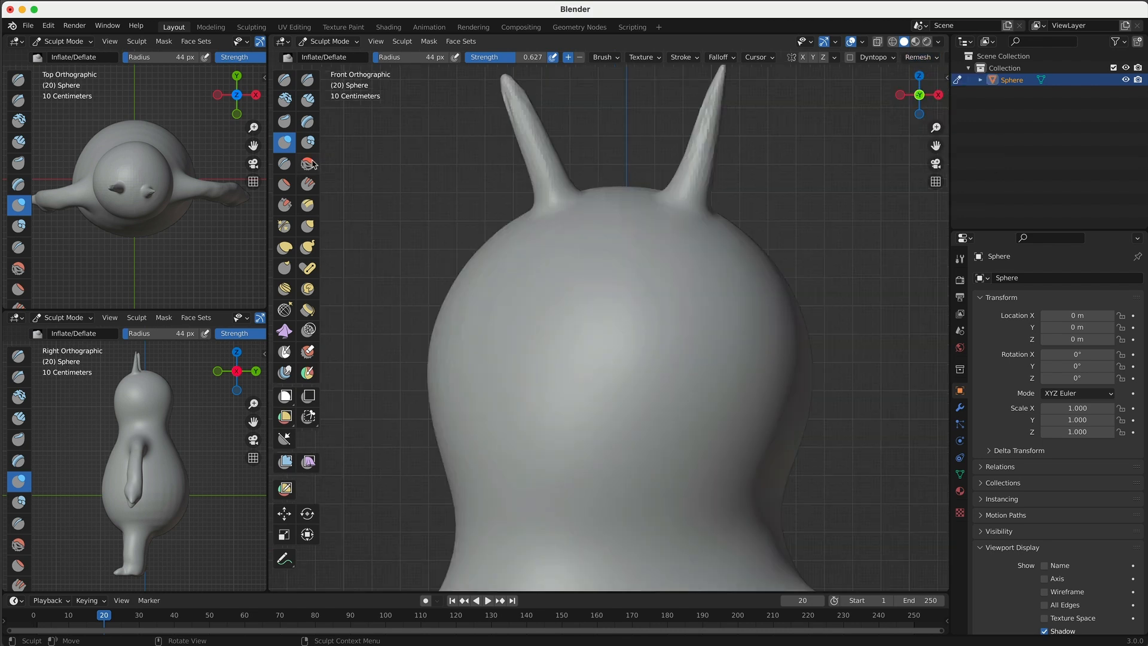
pyautogui.moveTo(734, 152); pyautogui.dragTo(719, 228)
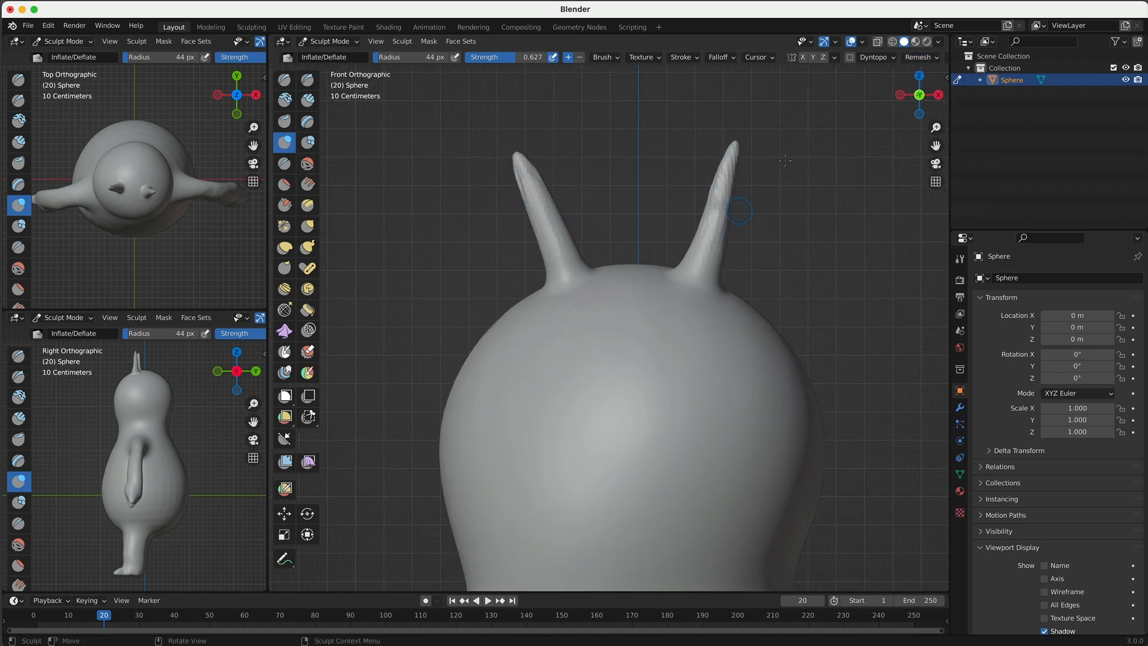
pyautogui.click(934, 58)
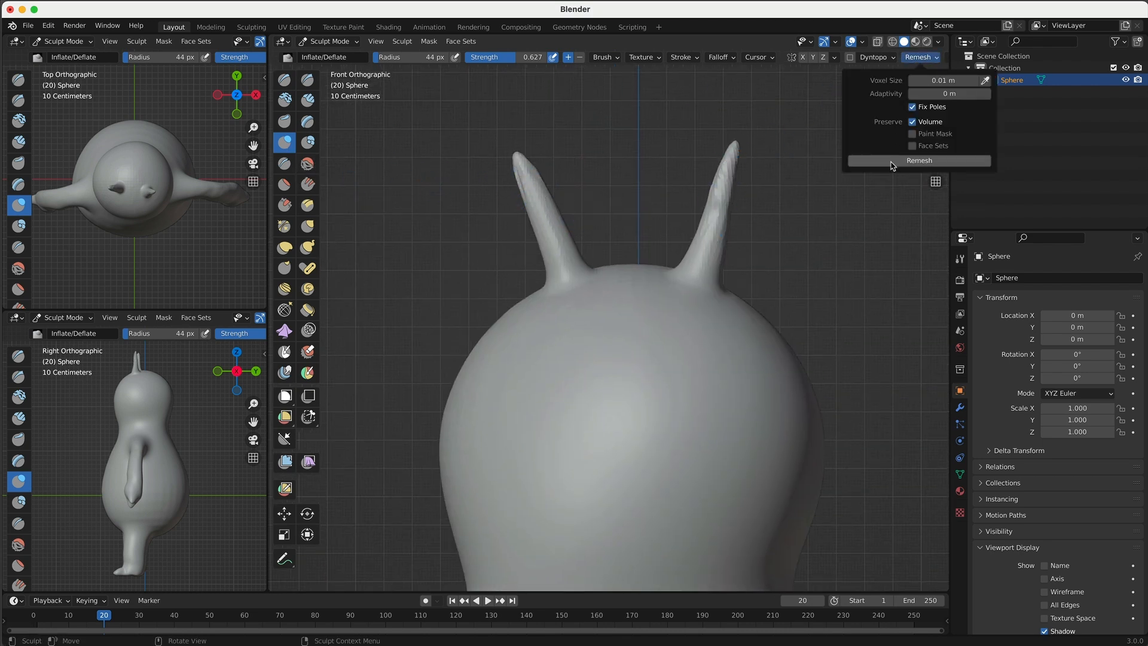
# Smooth the surface of both horns with the Smooth brush at radius 44 px, setting its strength to 0.276
pyautogui.click(309, 167)
pyautogui.moveTo(520, 171); pyautogui.dragTo(542, 201)
pyautogui.moveTo(541, 198)
pyautogui.mouseDown()
pyautogui.moveTo(565, 245)
pyautogui.moveTo(535, 181)
pyautogui.mouseUp()
pyautogui.hotkey('shift', 'f')
pyautogui.click(716, 204)
# Swell the tips of both horns into small balls with Inflate/Deflate at radius 44 px and strength 0.627
pyautogui.moveTo(718, 234)
pyautogui.mouseDown(button='middle')
pyautogui.moveTo(640, 203)
pyautogui.moveTo(678, 203)
pyautogui.moveTo(691, 249)
pyautogui.moveTo(541, 233)
pyautogui.mouseUp(button='middle')
pyautogui.press('i')
pyautogui.moveTo(558, 238); pyautogui.dragTo(558, 238)
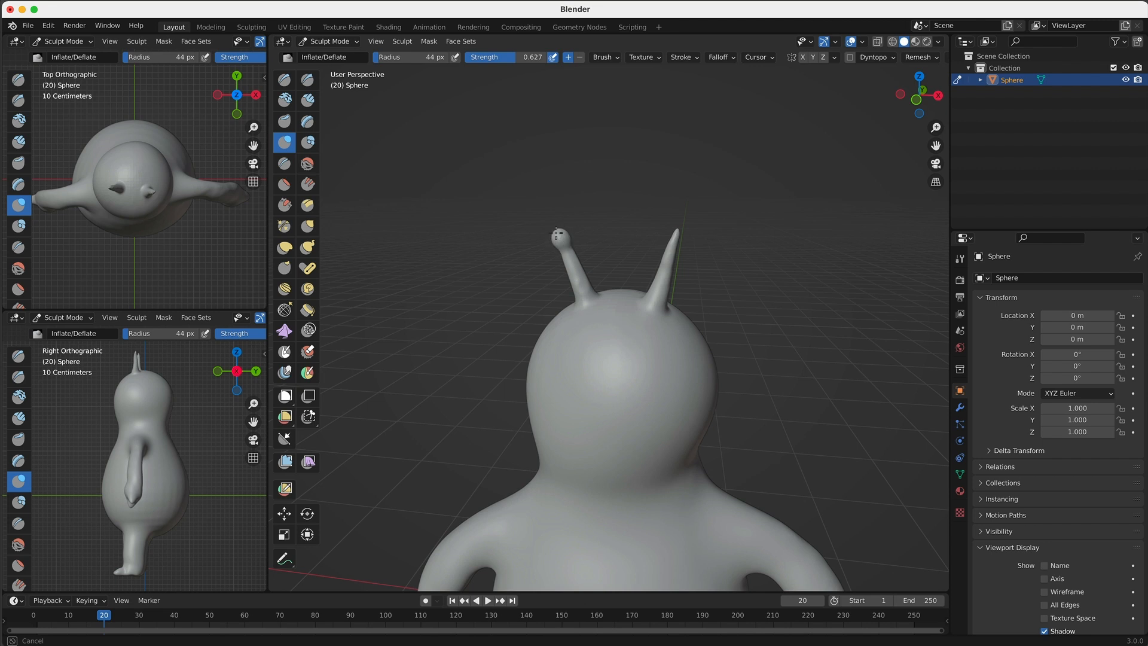
pyautogui.moveTo(586, 268); pyautogui.dragTo(598, 263, button='middle')
pyautogui.moveTo(678, 231); pyautogui.dragTo(676, 235)
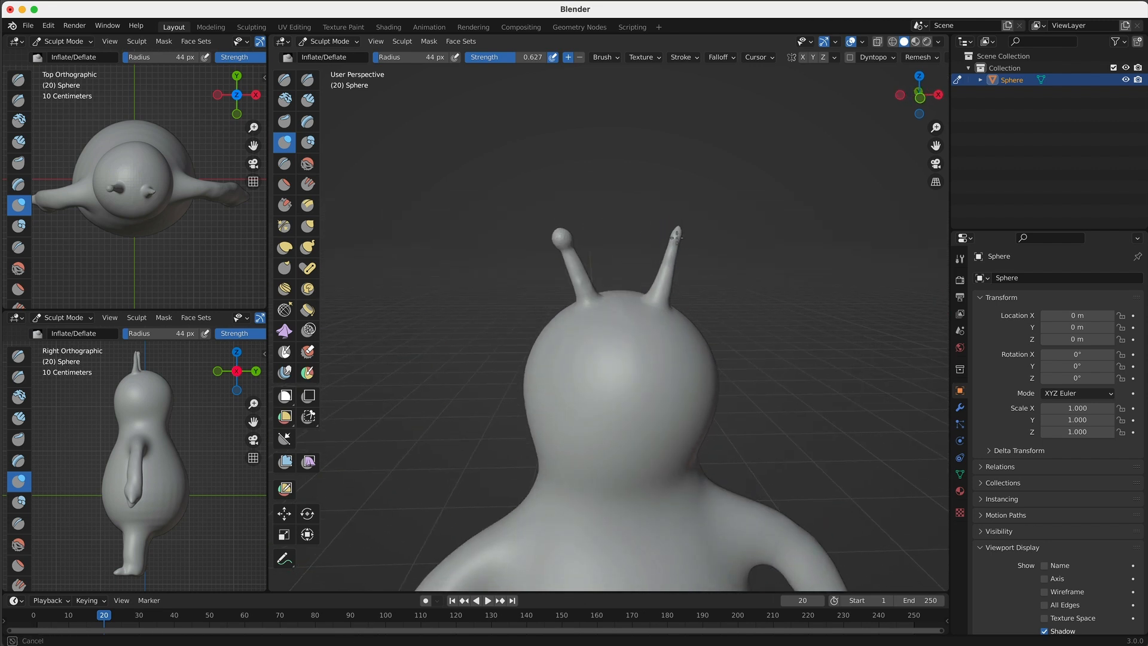
pyautogui.moveTo(676, 239); pyautogui.dragTo(676, 239)
# Remesh the figure at 0.01 m and switch to the Smooth brush at radius 44 px and strength 0.276 in front view
pyautogui.click(919, 56)
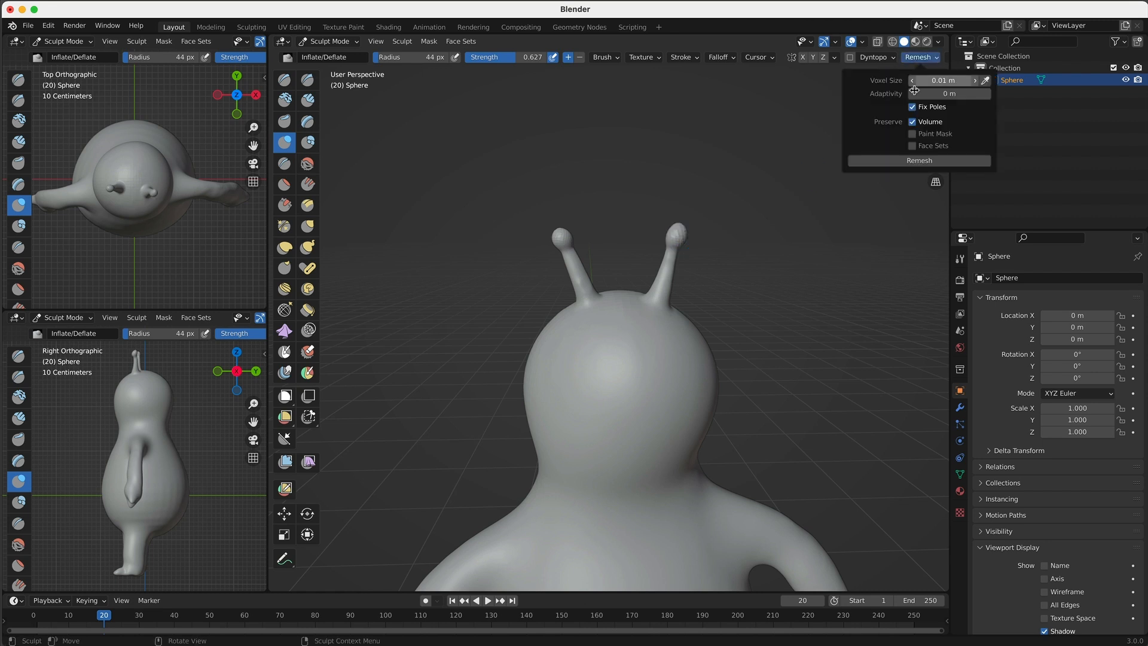
pyautogui.click(901, 161)
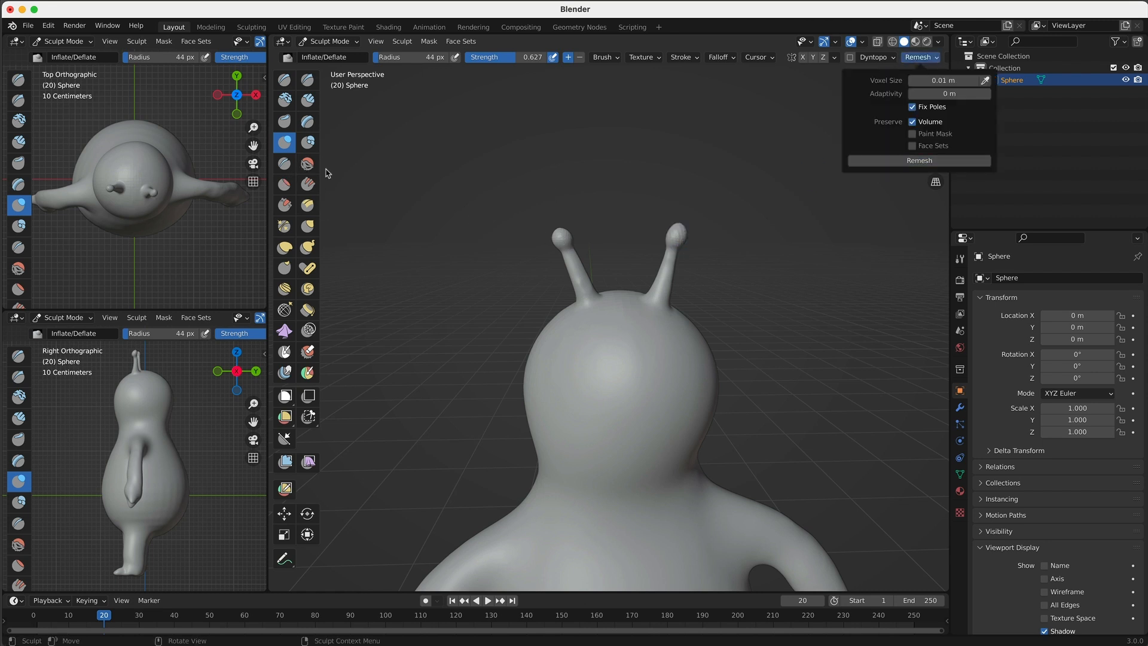
pyautogui.click(307, 163)
pyautogui.moveTo(568, 242)
pyautogui.mouseDown(button='middle')
pyautogui.moveTo(657, 246)
pyautogui.moveTo(687, 308)
pyautogui.moveTo(677, 275)
pyautogui.mouseUp(button='middle')
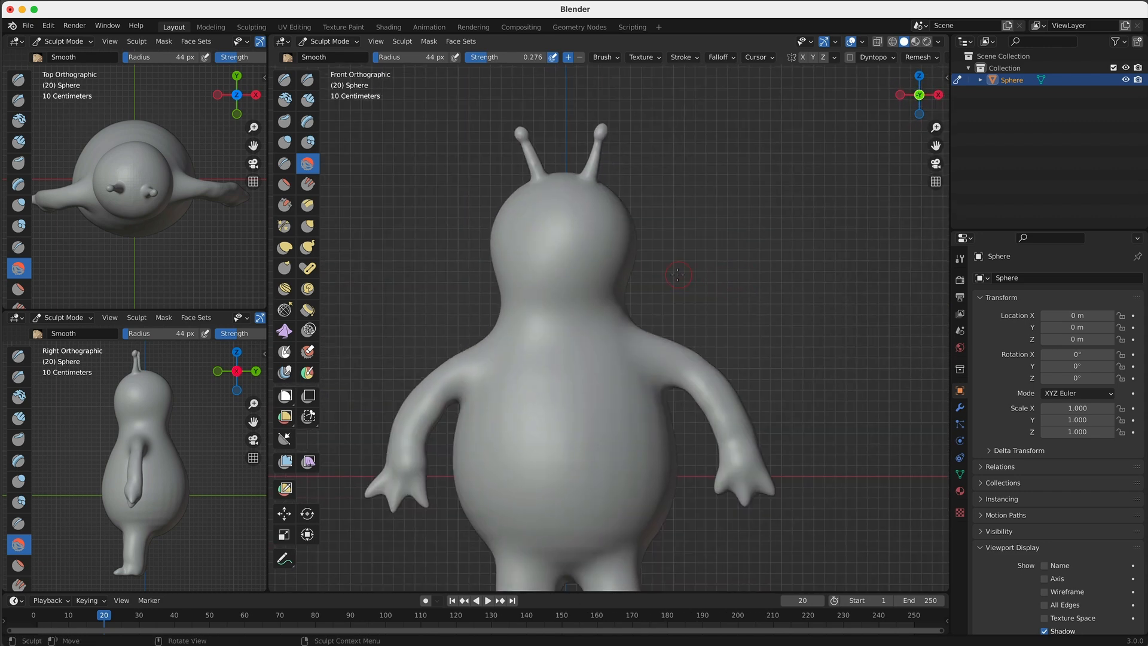
pyautogui.scroll(-3, 668, 260)
pyautogui.scroll(3, 668, 261)
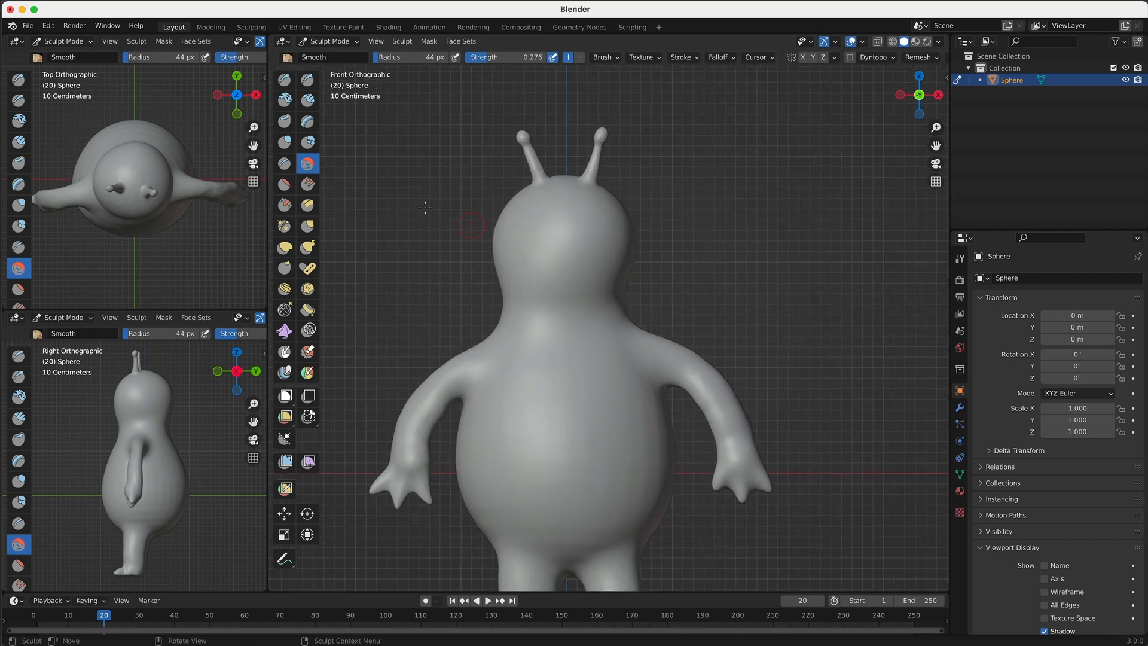
# Switch to Object Mode, add a UV sphere, and scale it to about 0.672
pyautogui.click(328, 41)
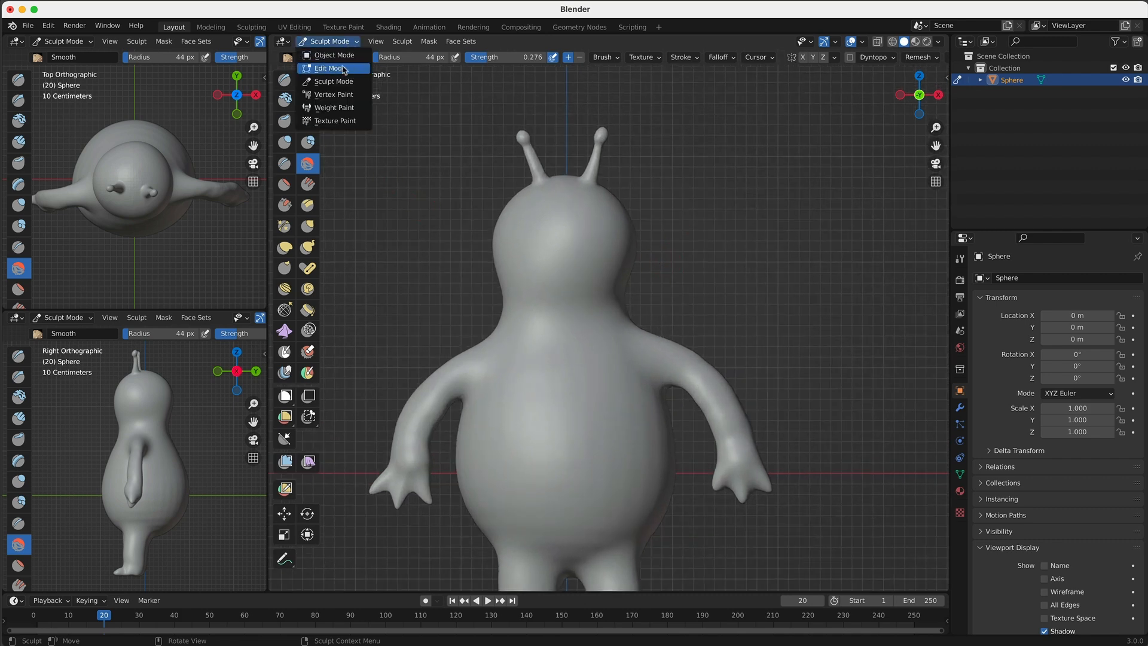
pyautogui.click(325, 54)
pyautogui.click(427, 42)
pyautogui.moveTo(444, 58)
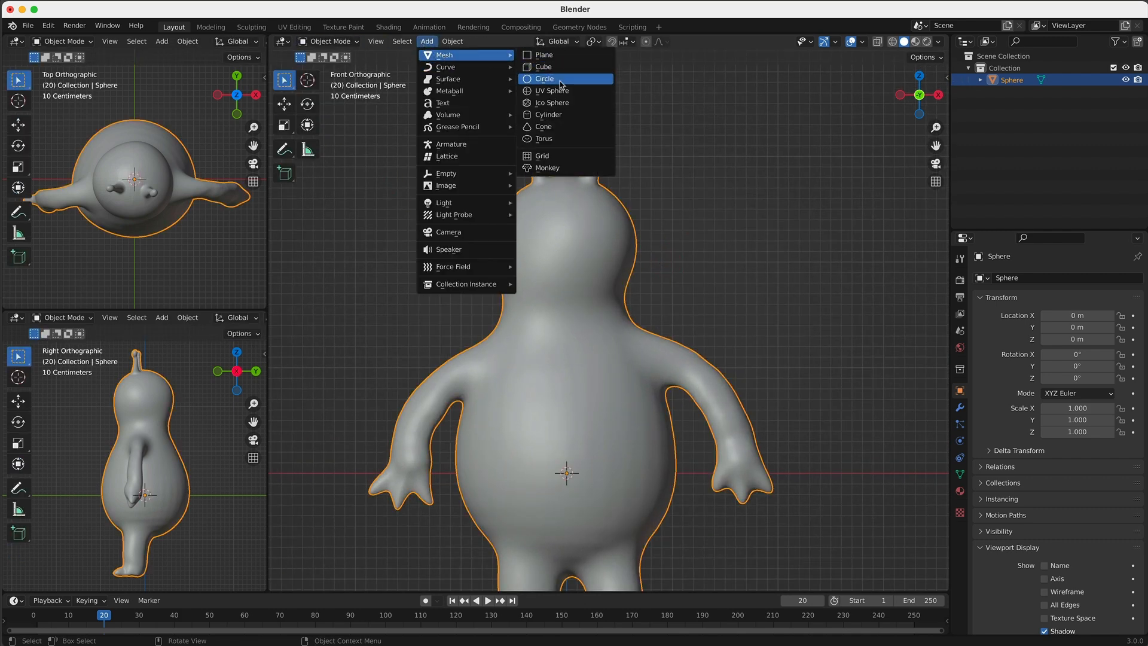
pyautogui.click(560, 92)
pyautogui.press('s')
pyautogui.click(154, 431)
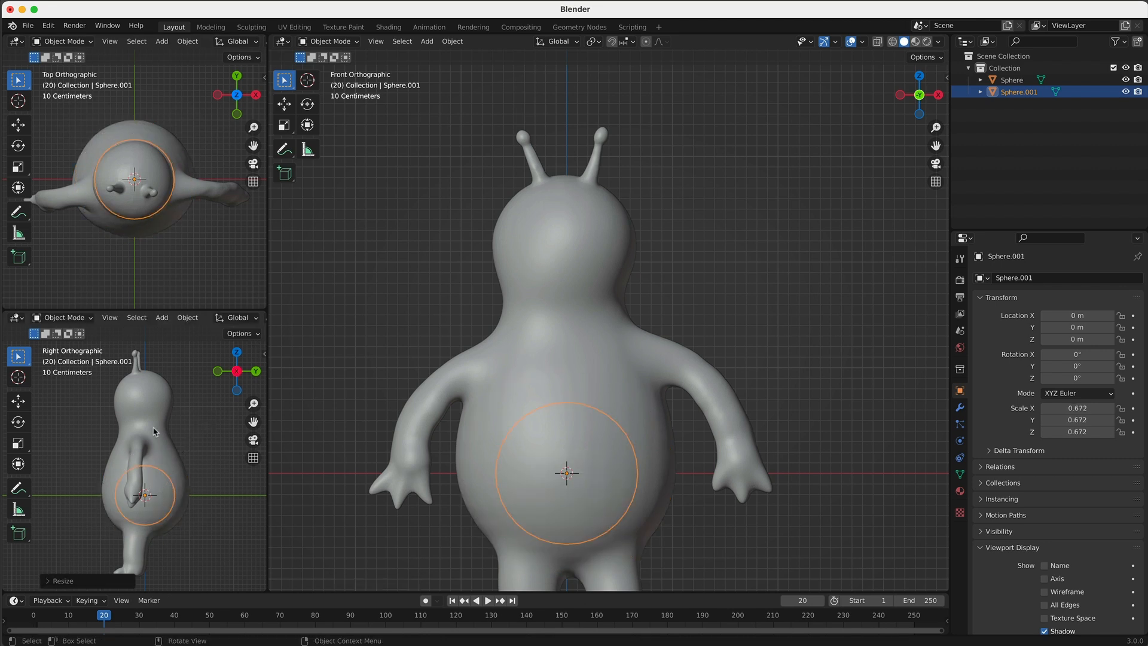
# Move the new sphere onto the face at about Y -0.31 m, Z 2.12 m and scale it to 0.548 as a single eye
pyautogui.click(20, 402)
pyautogui.moveTo(146, 457); pyautogui.dragTo(147, 364)
pyautogui.moveTo(190, 401); pyautogui.dragTo(176, 400)
pyautogui.press('s')
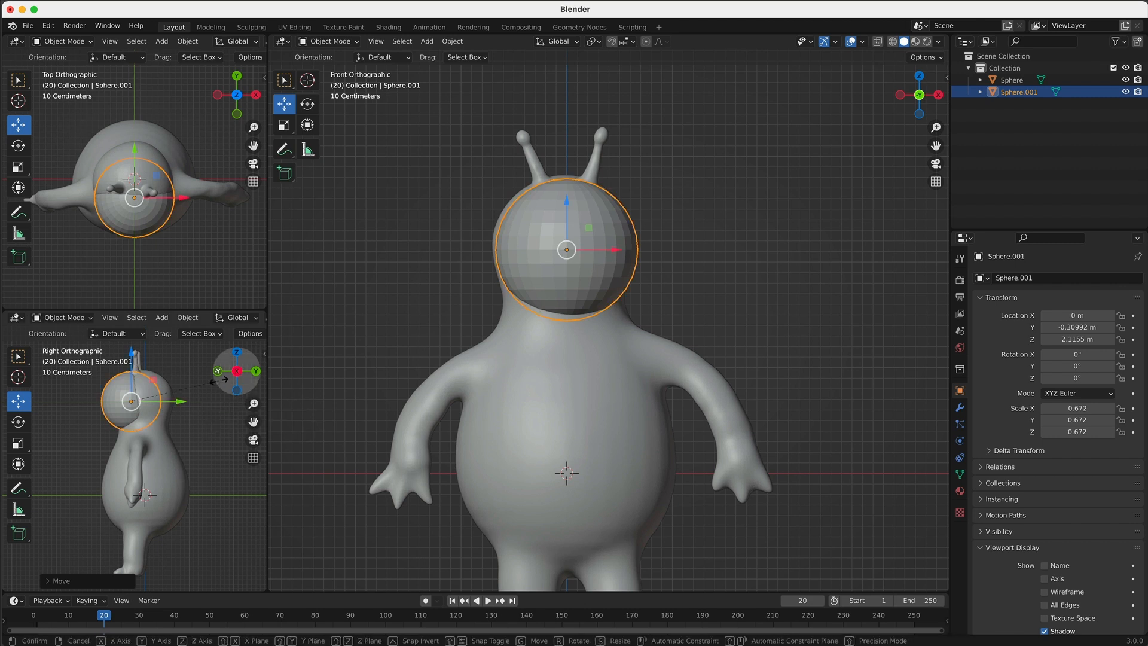
pyautogui.click(218, 393)
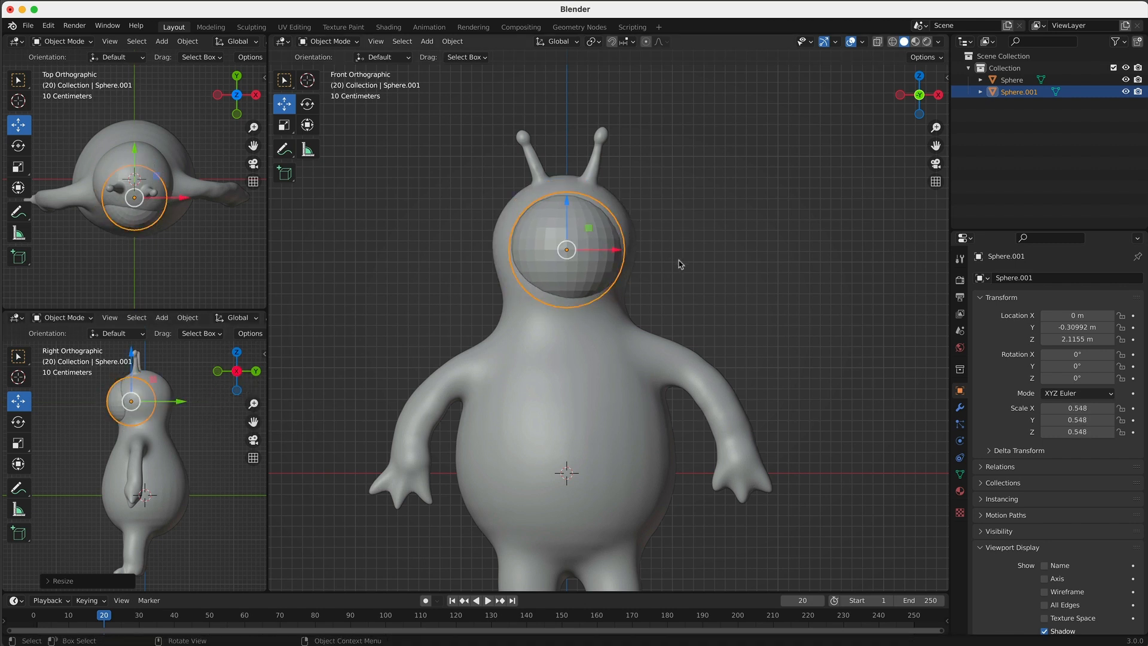
pyautogui.moveTo(616, 250); pyautogui.dragTo(613, 250)
pyautogui.click(730, 297)
# Add a Subdivision Surface modifier with 3 viewport levels to the eye sphere and apply it
pyautogui.click(960, 489)
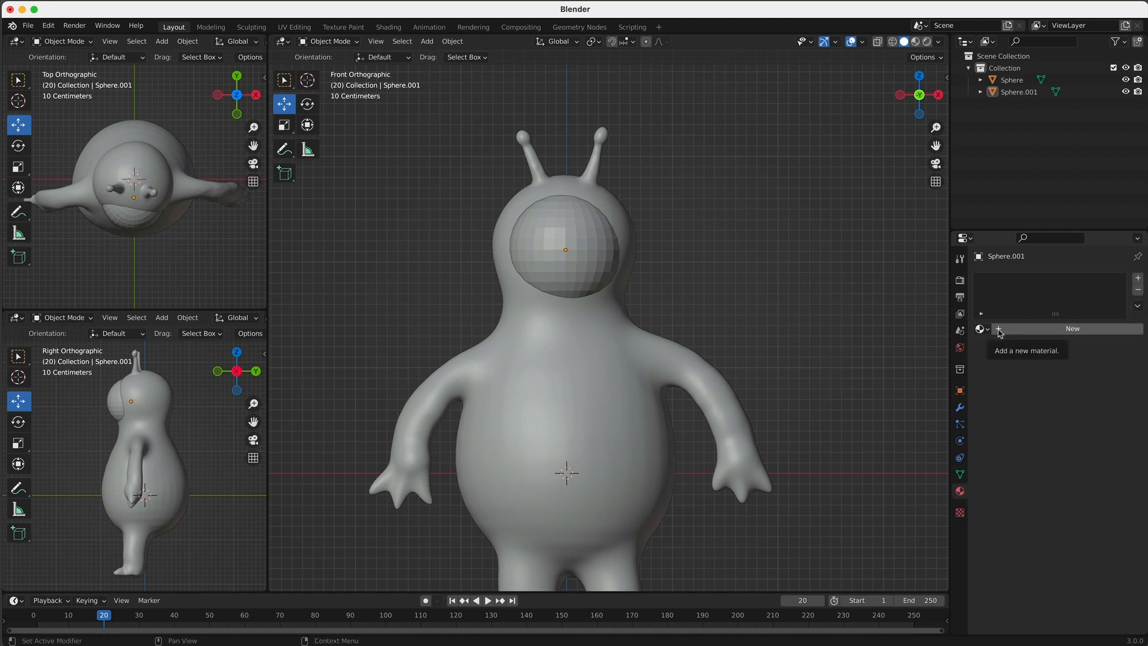
pyautogui.click(959, 407)
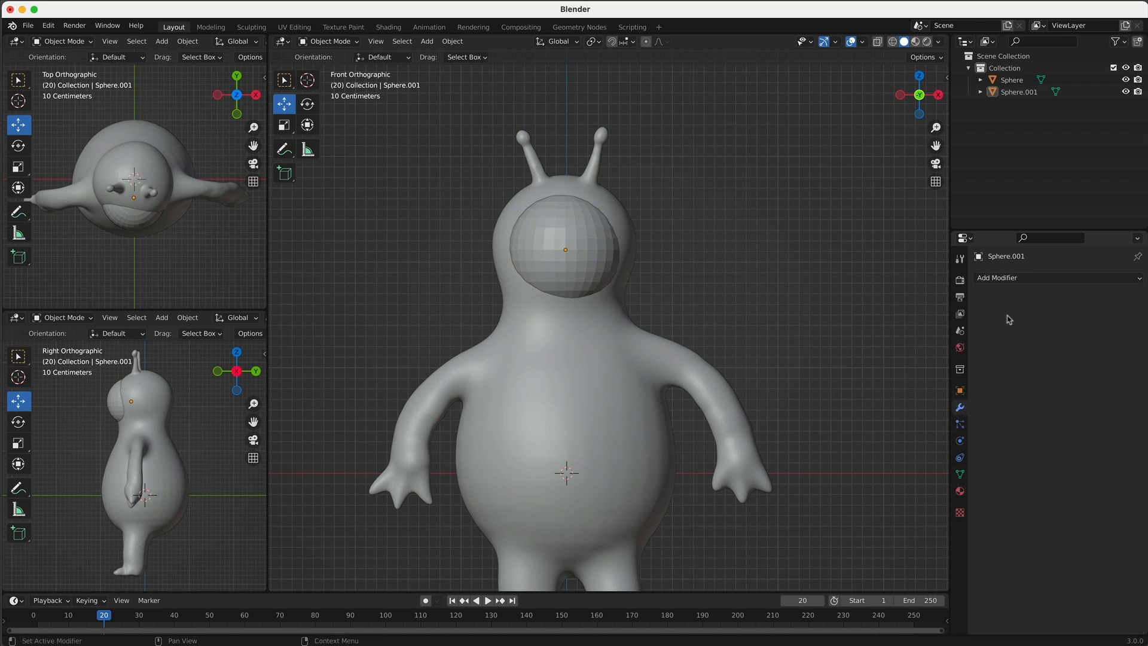
pyautogui.click(1010, 277)
pyautogui.click(909, 484)
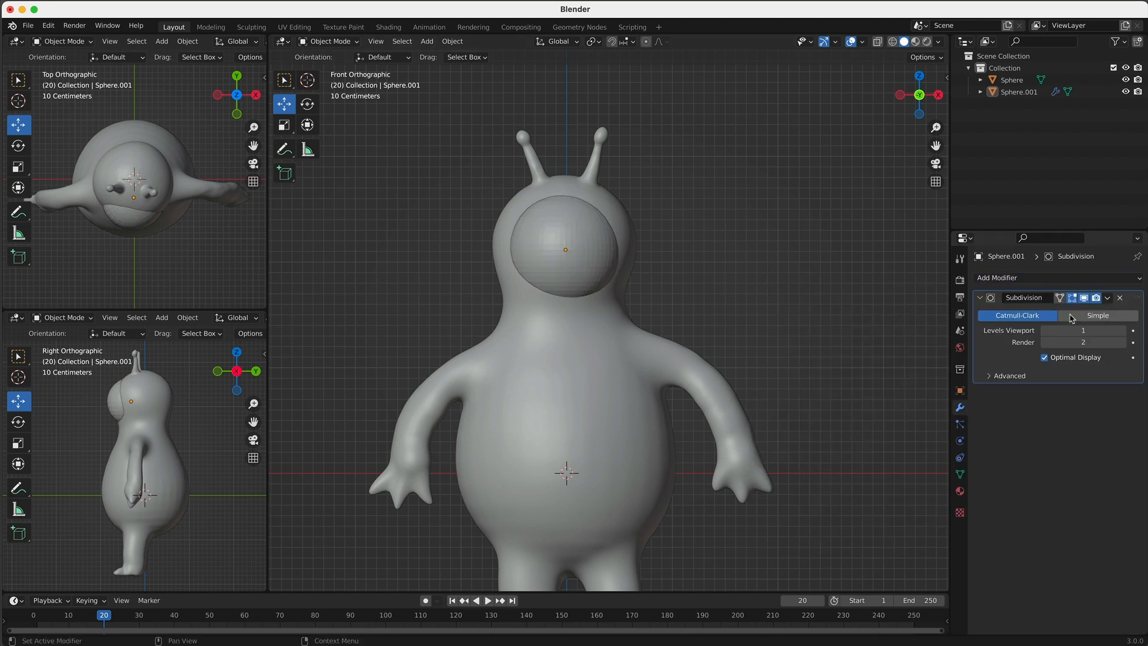
pyautogui.click(1121, 332)
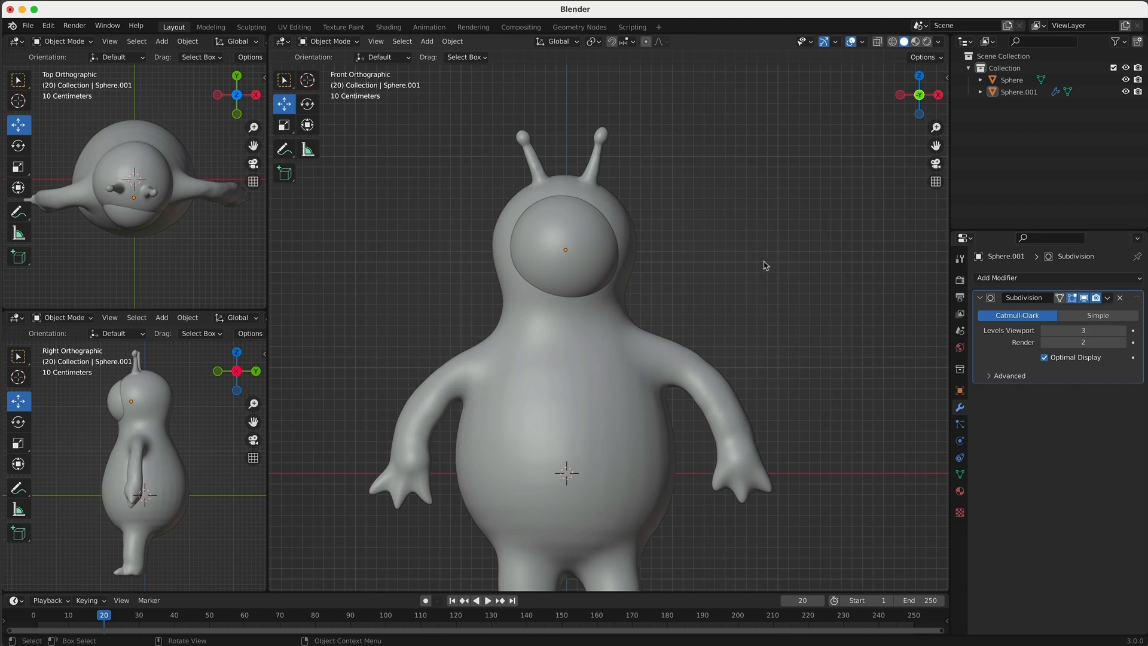
pyautogui.click(562, 253)
pyautogui.click(1107, 297)
pyautogui.click(1064, 312)
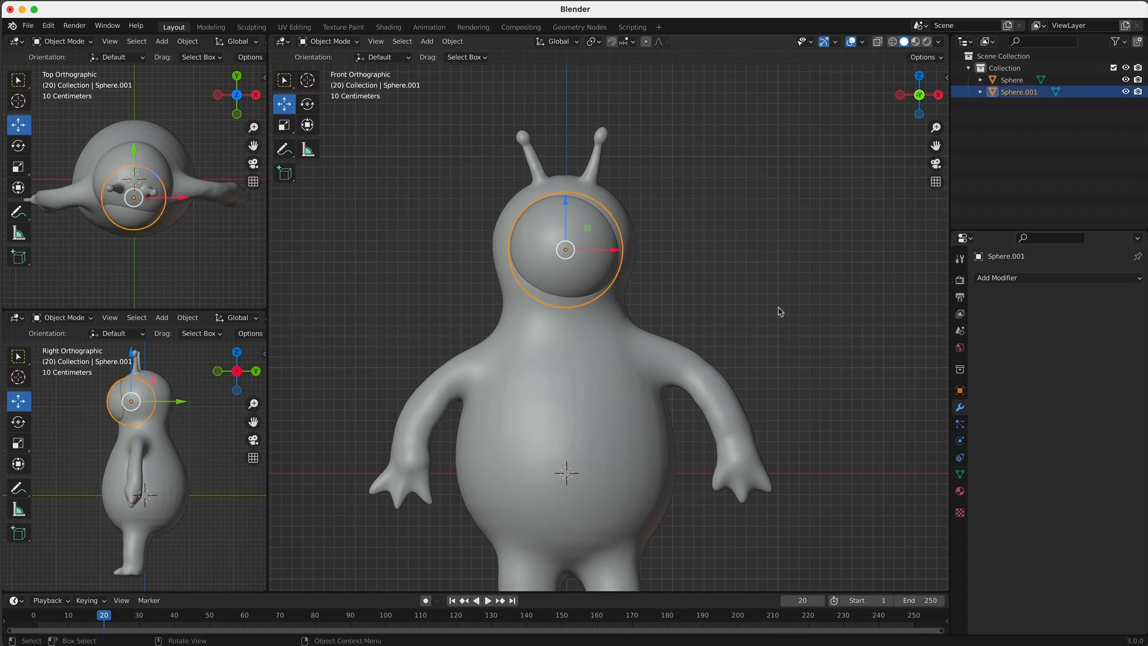
# Select the creature's body and return it to Sculpt Mode
pyautogui.hotkey('alt', 'a')
pyautogui.click(575, 338)
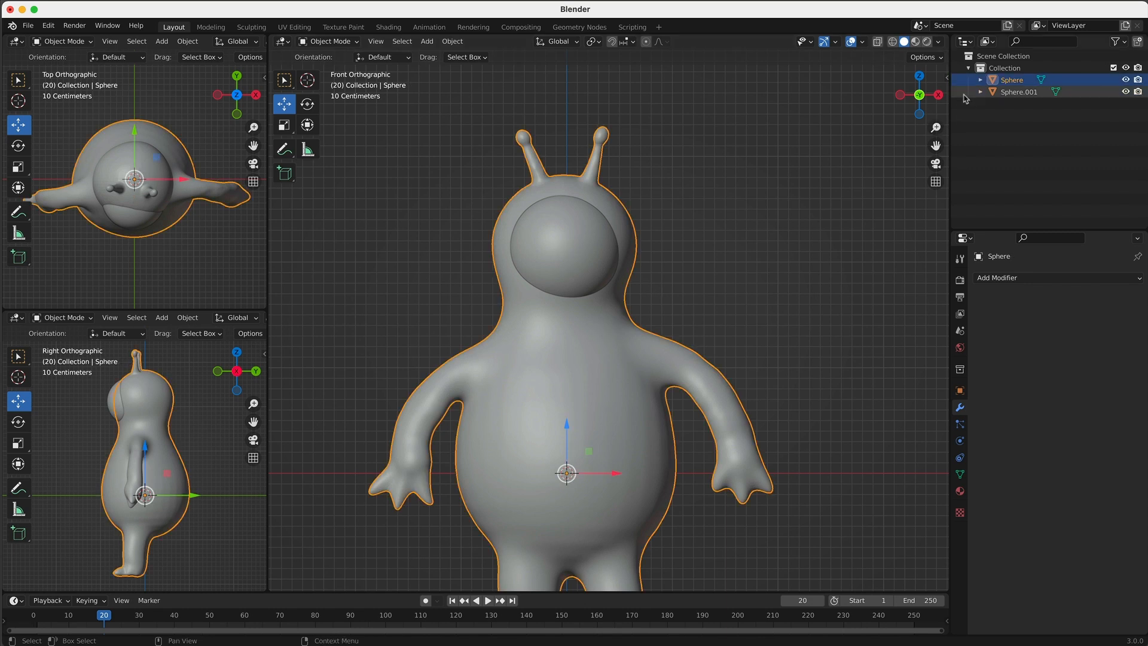
pyautogui.click(331, 41)
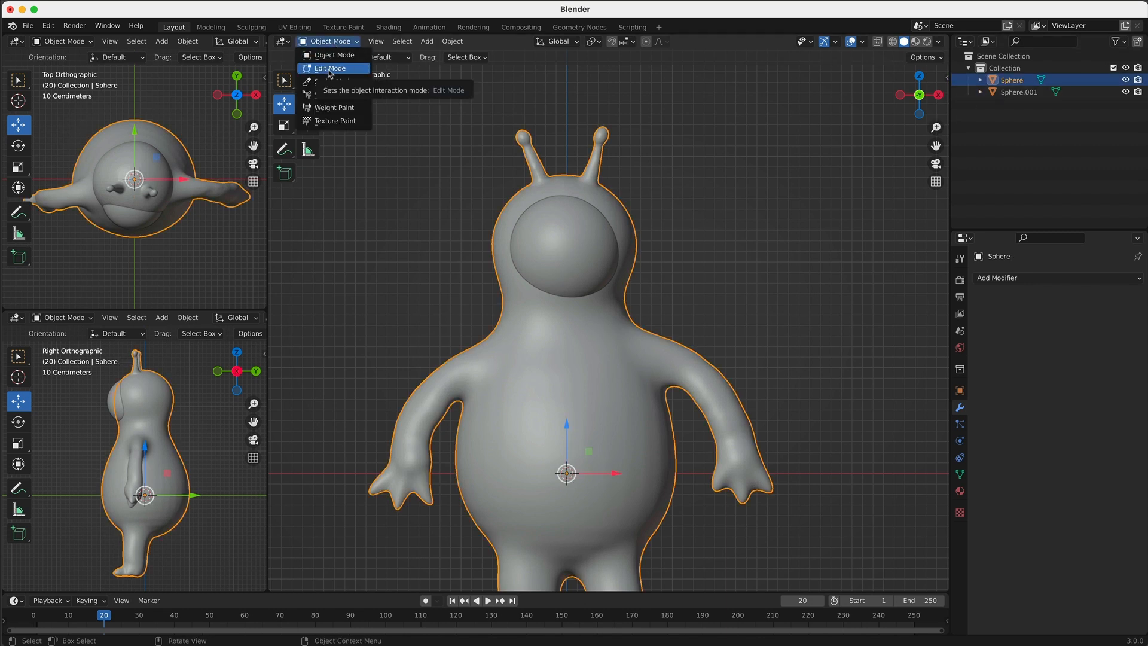
pyautogui.click(333, 81)
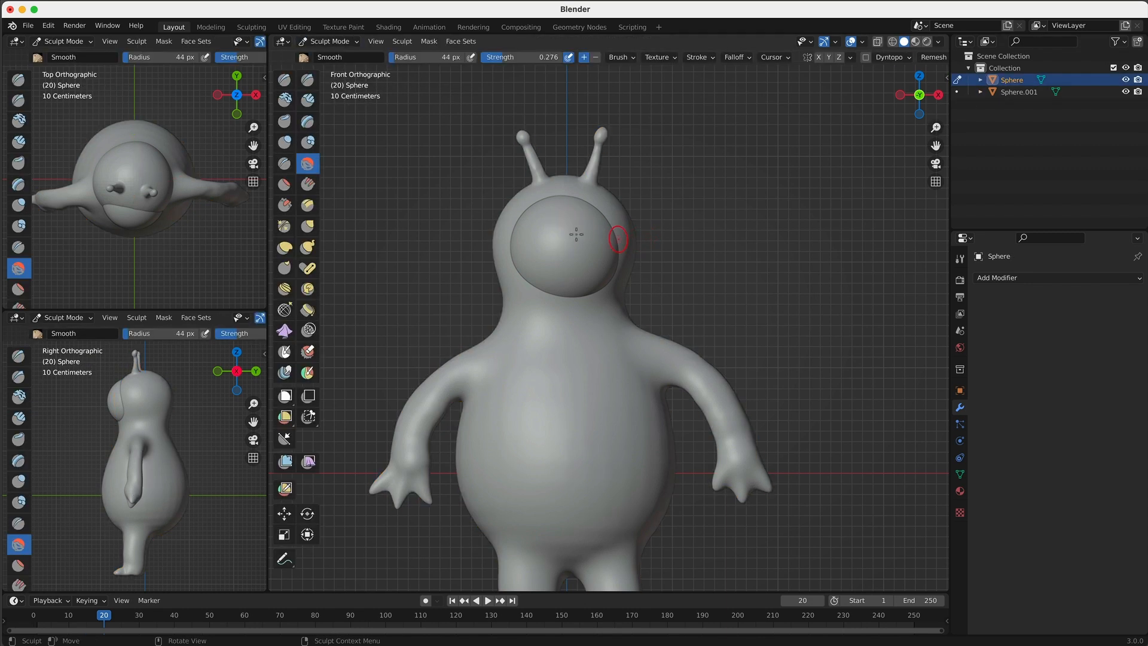
pyautogui.click(307, 226)
pyautogui.press('f')
pyautogui.click(555, 274)
pyautogui.moveTo(556, 274)
pyautogui.mouseDown(button='middle')
pyautogui.moveTo(579, 280)
pyautogui.moveTo(529, 306)
pyautogui.moveTo(569, 305)
pyautogui.moveTo(542, 287)
pyautogui.mouseUp(button='middle')
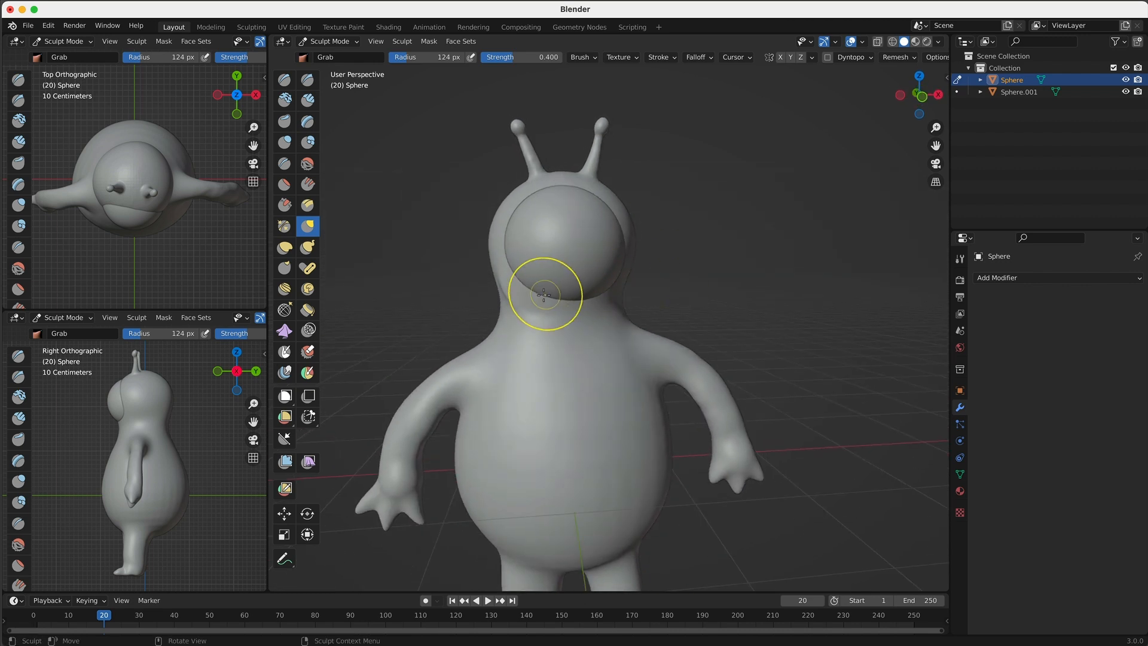
pyautogui.click(284, 97)
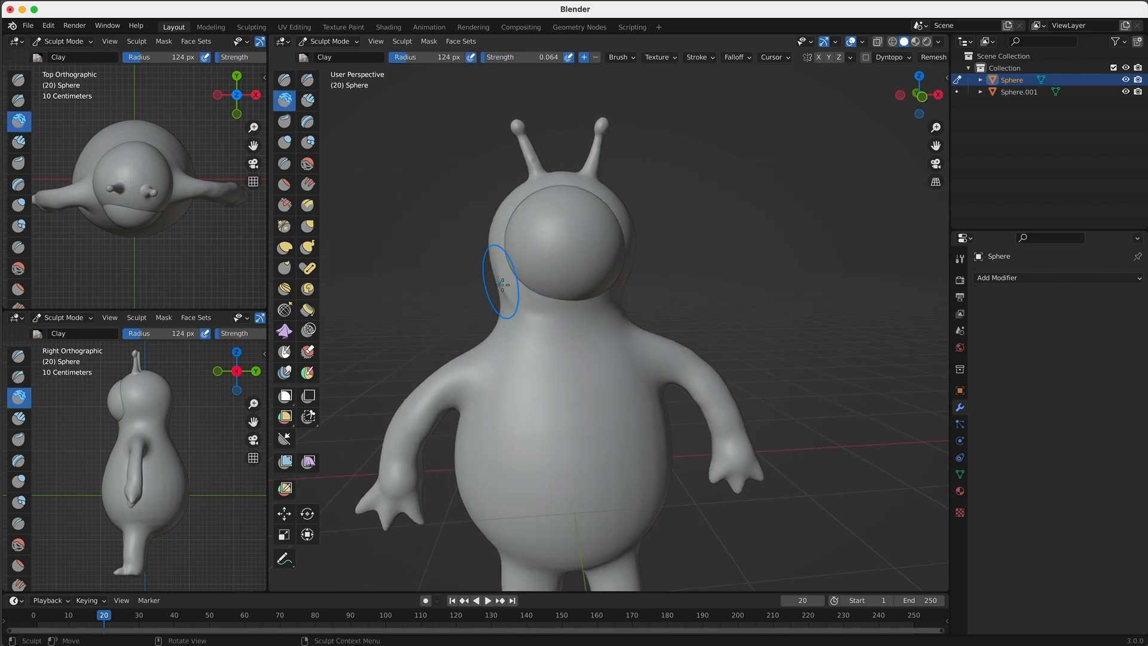
pyautogui.moveTo(508, 266); pyautogui.dragTo(603, 290, button='middle')
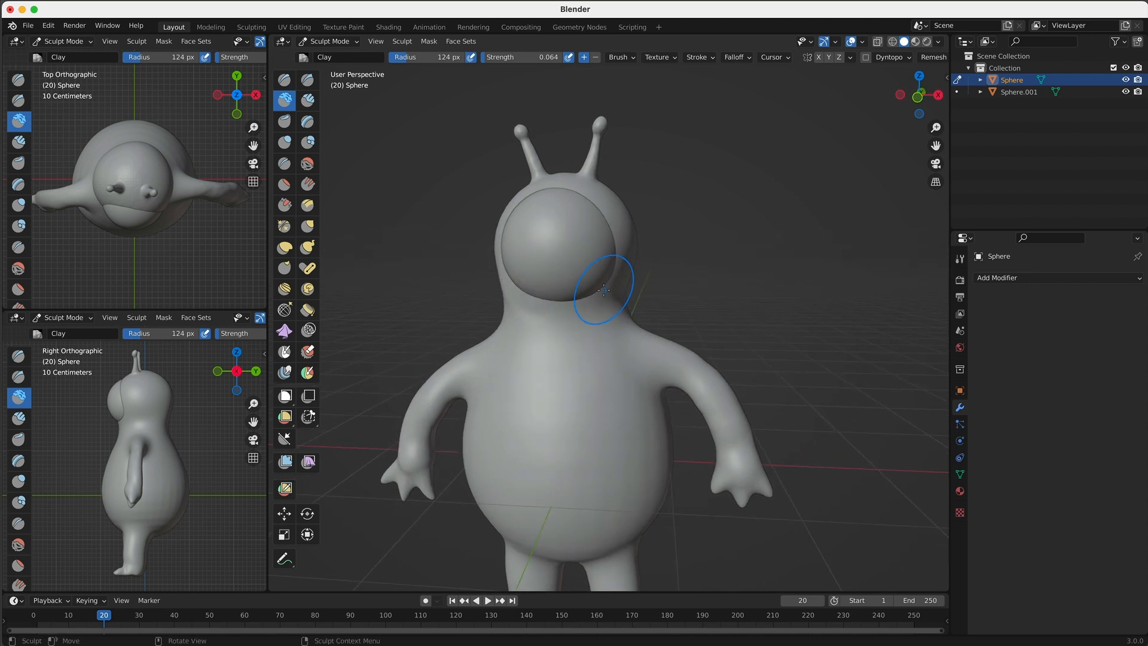
# Set the Grab brush to radius 82 px and strength 0.206, and check the eye's fit in the head from the side
pyautogui.click(307, 226)
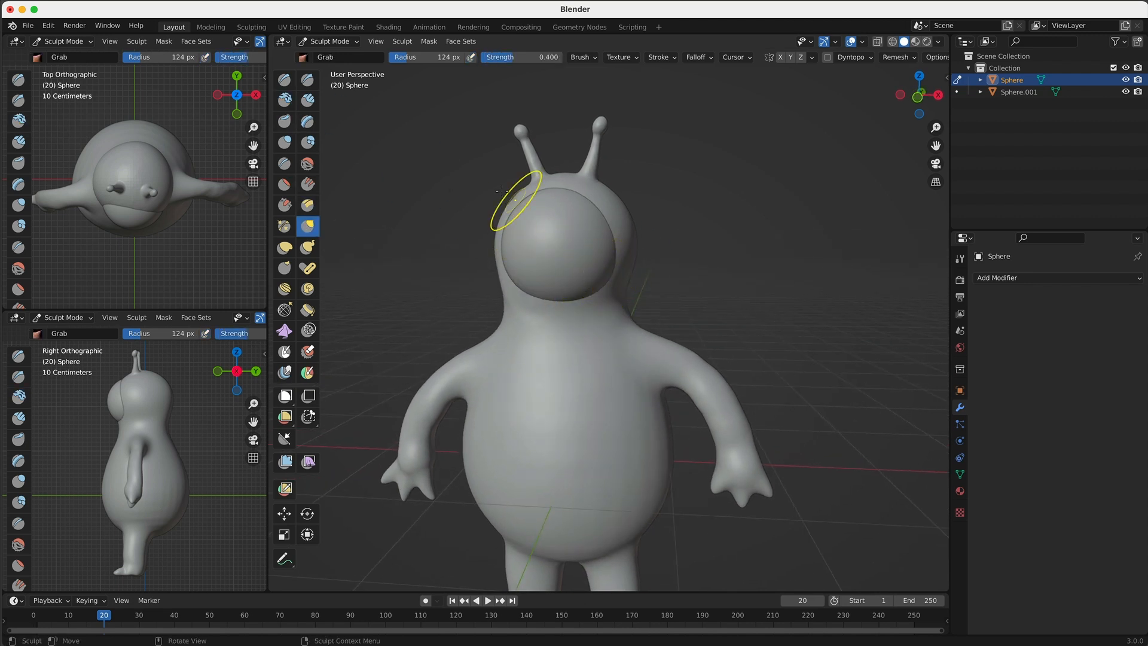
pyautogui.press('f')
pyautogui.click(577, 268)
pyautogui.hotkey('shift', 'f')
pyautogui.click(584, 275)
pyautogui.moveTo(641, 263); pyautogui.dragTo(576, 268, button='middle')
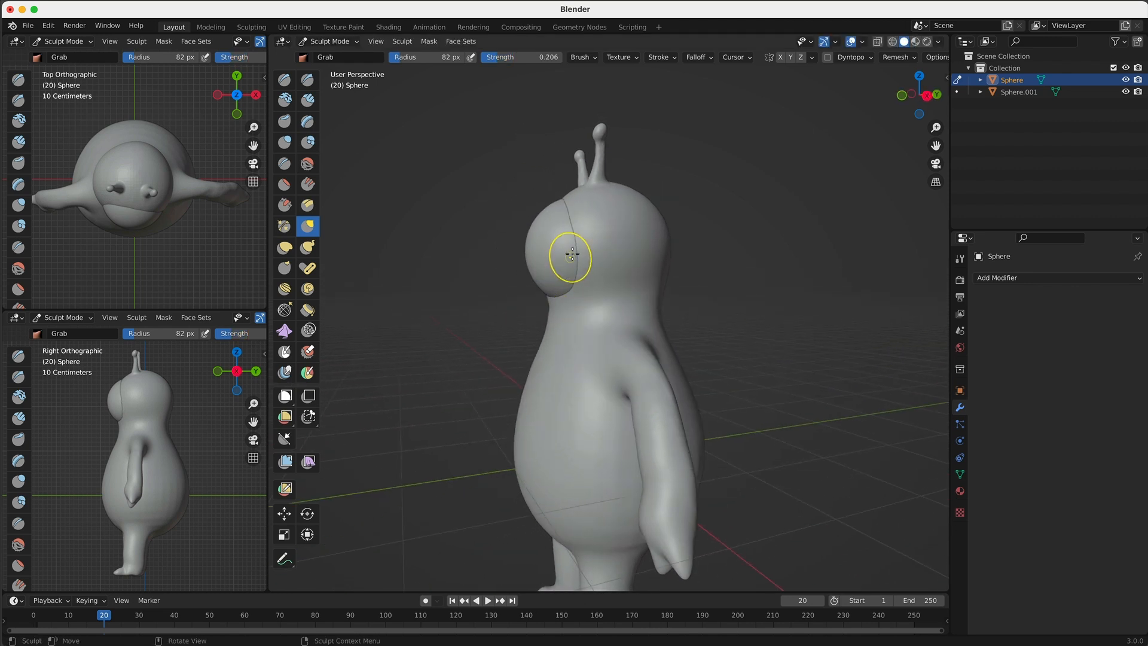
pyautogui.moveTo(568, 263)
pyautogui.mouseDown(button='middle')
pyautogui.moveTo(679, 272)
pyautogui.moveTo(651, 287)
pyautogui.moveTo(640, 261)
pyautogui.mouseUp(button='middle')
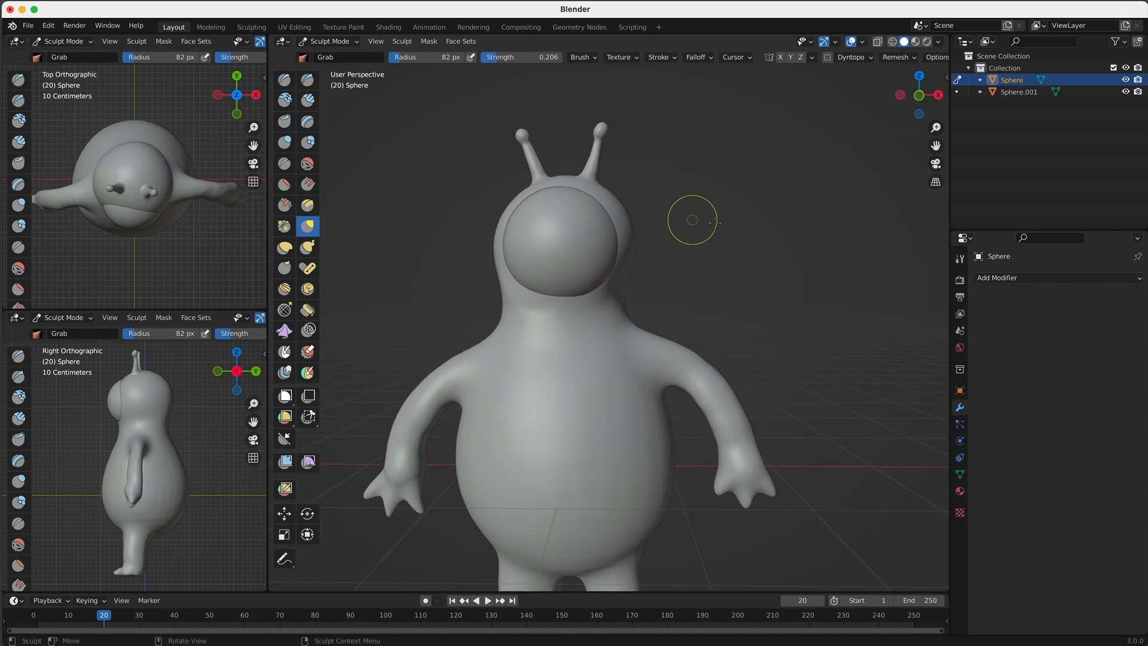
# Switch sculpting to the eye sphere and voxel-remesh it
pyautogui.click(958, 92)
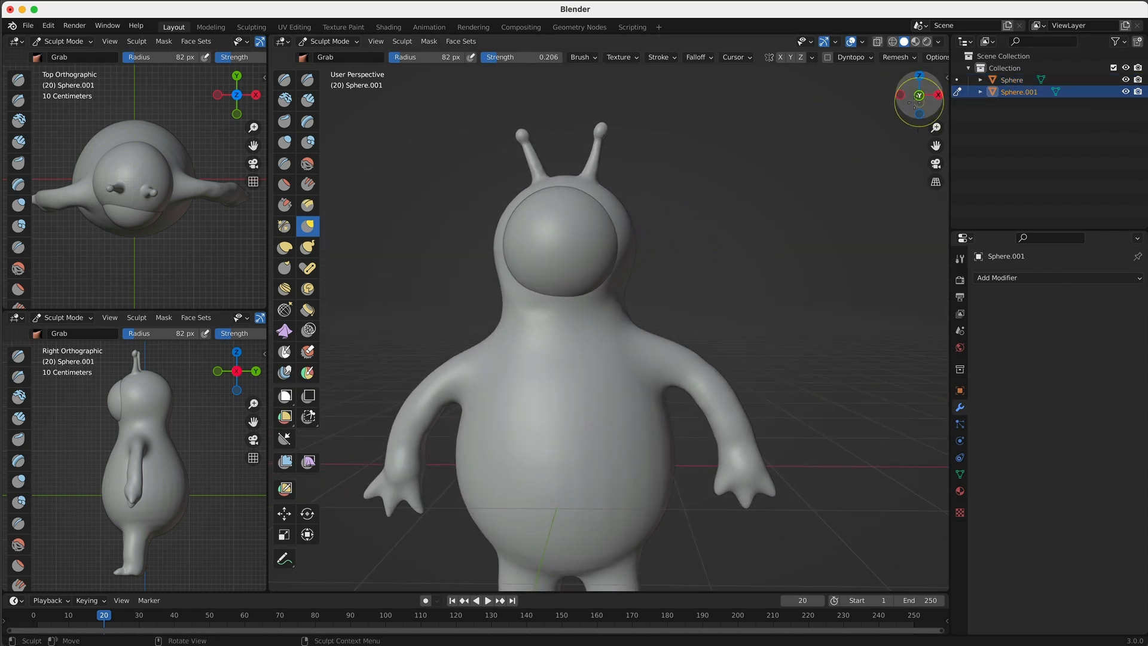
pyautogui.click(911, 58)
pyautogui.click(893, 80)
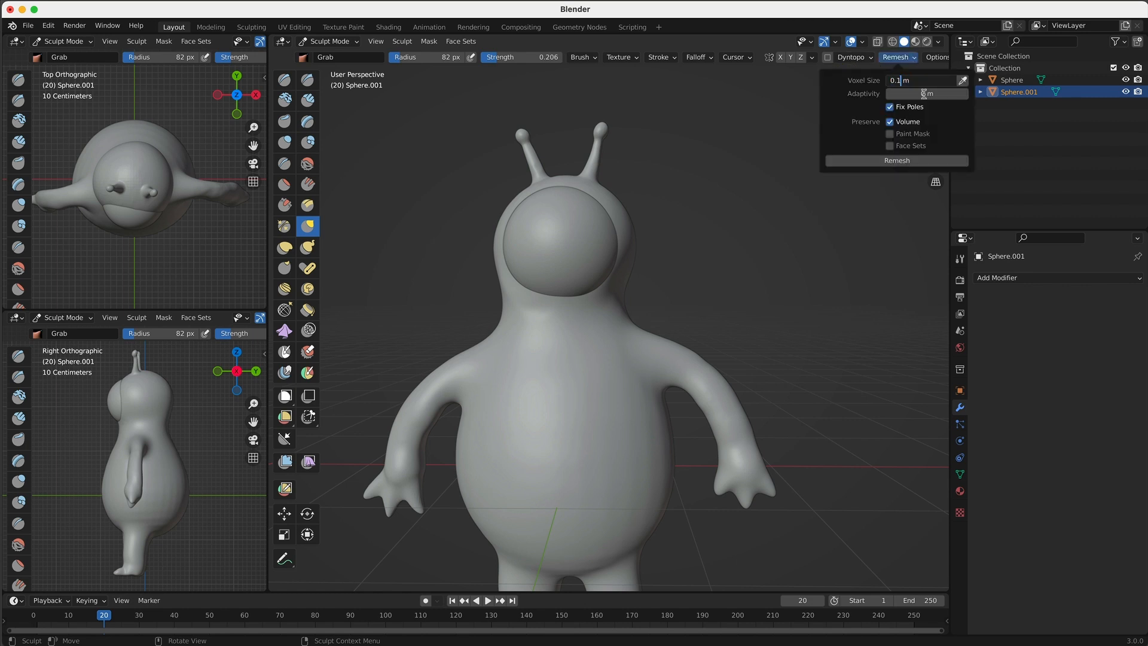
pyautogui.click(880, 160)
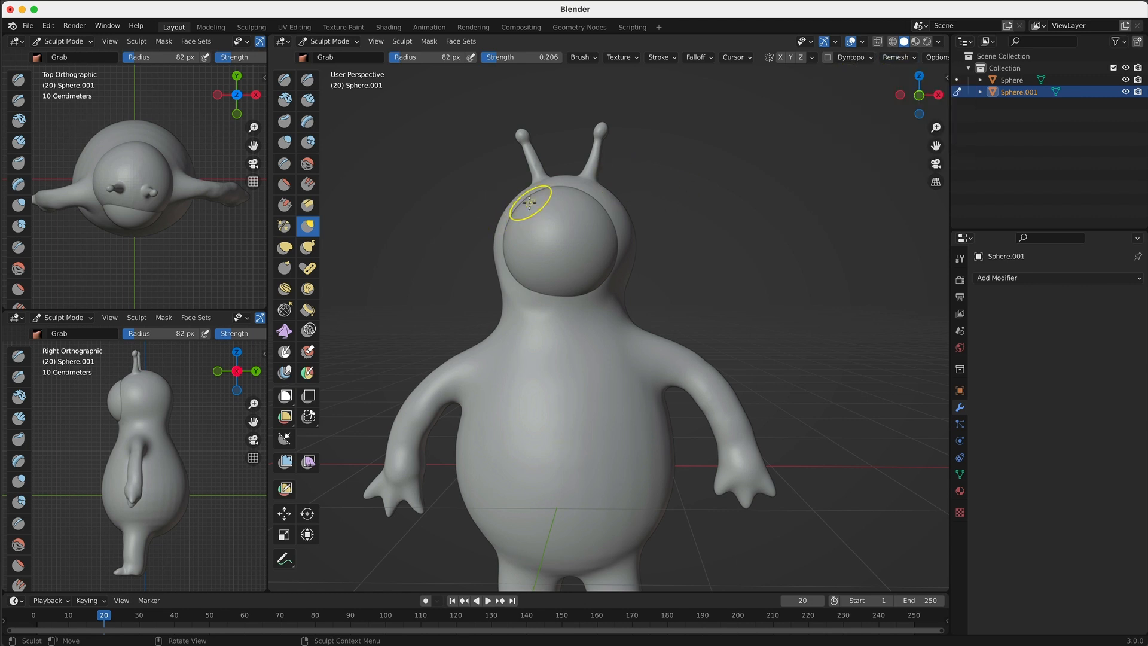
# Sculpt a small pupil at the centre of the eye in front view with the Clay brush at radius 26 px and strength 0.258
pyautogui.press('KP_1')
pyautogui.click(285, 99)
pyautogui.press('f')
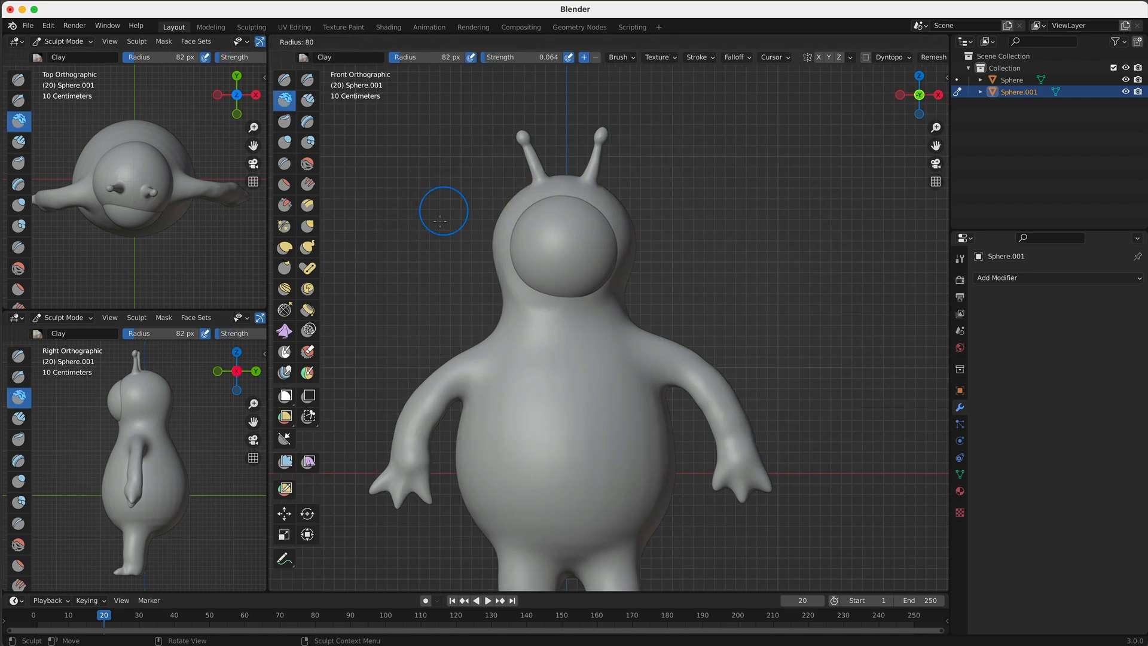
pyautogui.click(425, 227)
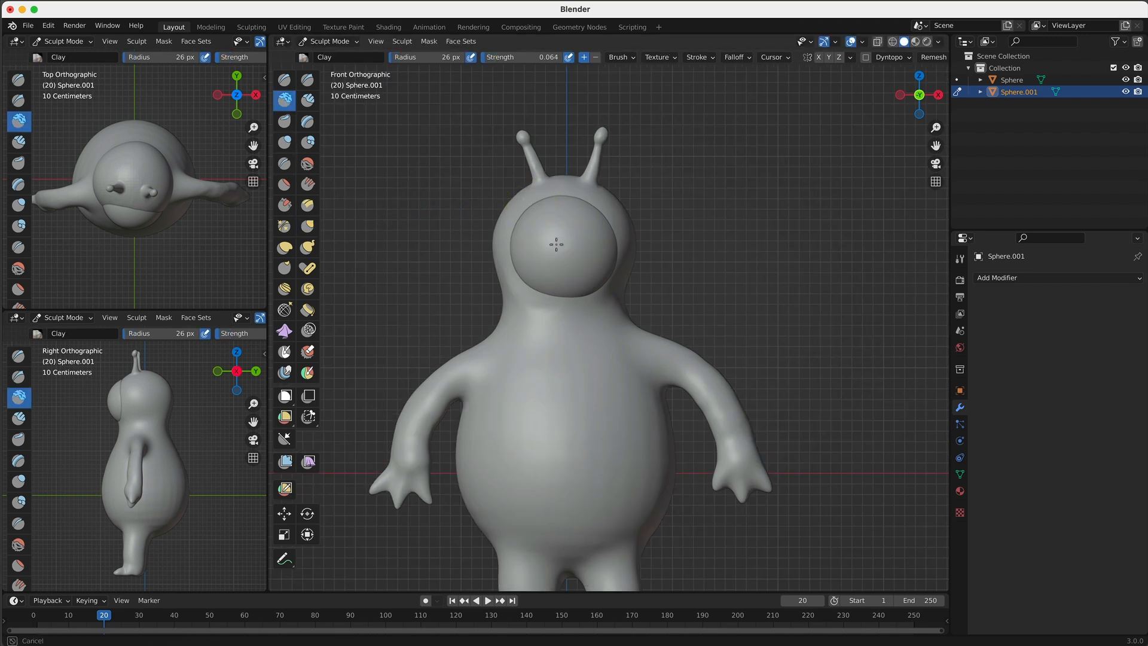
pyautogui.hotkey('shift', 'f')
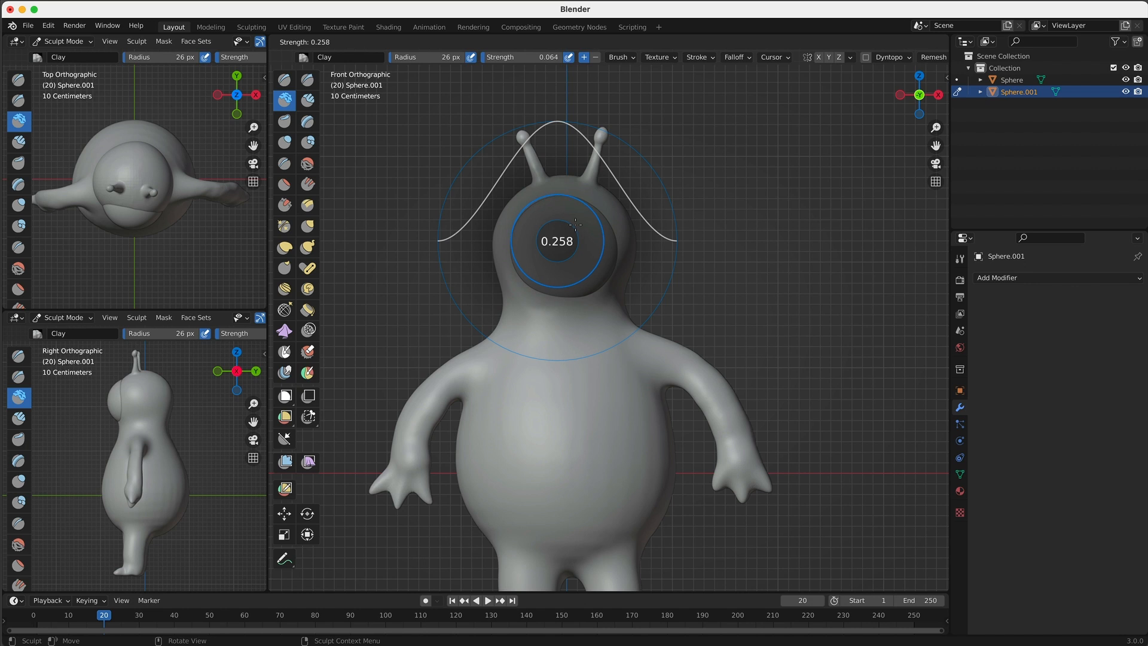
pyautogui.click(561, 240)
pyautogui.moveTo(560, 240); pyautogui.dragTo(561, 242)
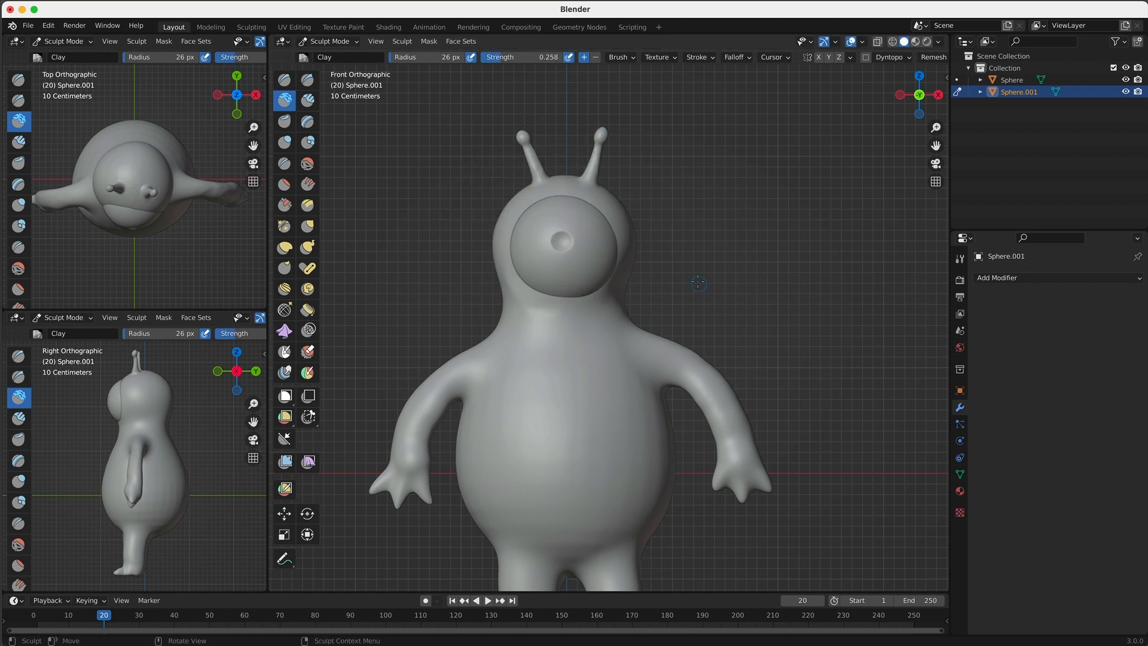
# Switch sculpting to the creature's body and carve a short smiling mouth just below the eye with the Crease brush
pyautogui.click(286, 163)
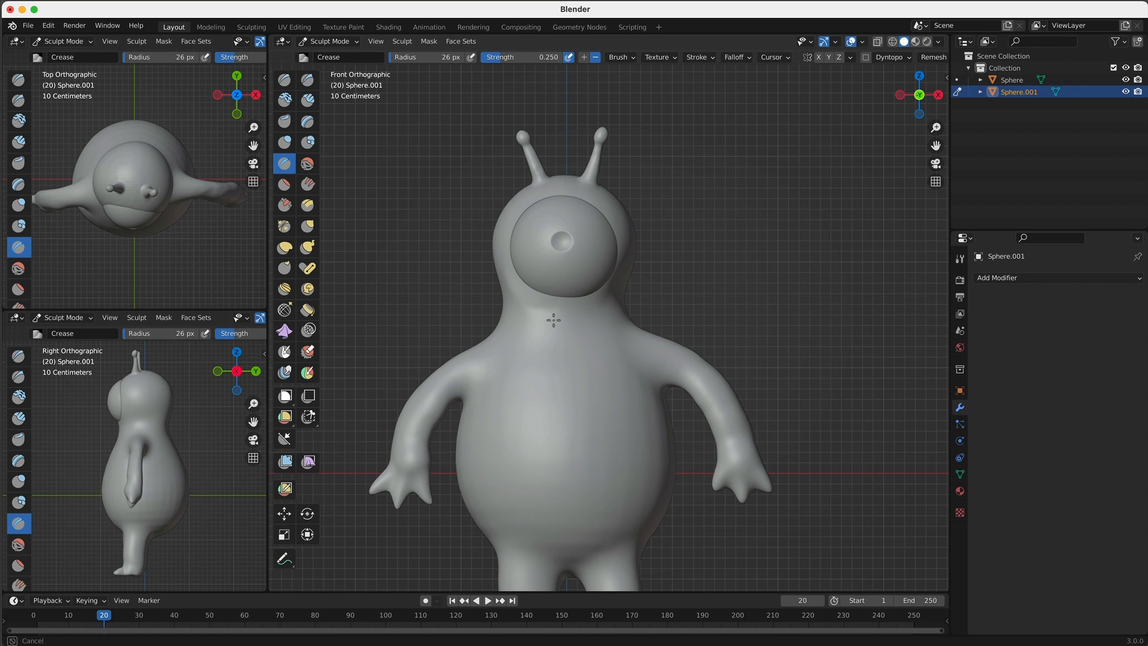
pyautogui.hotkey('alt', 'q')
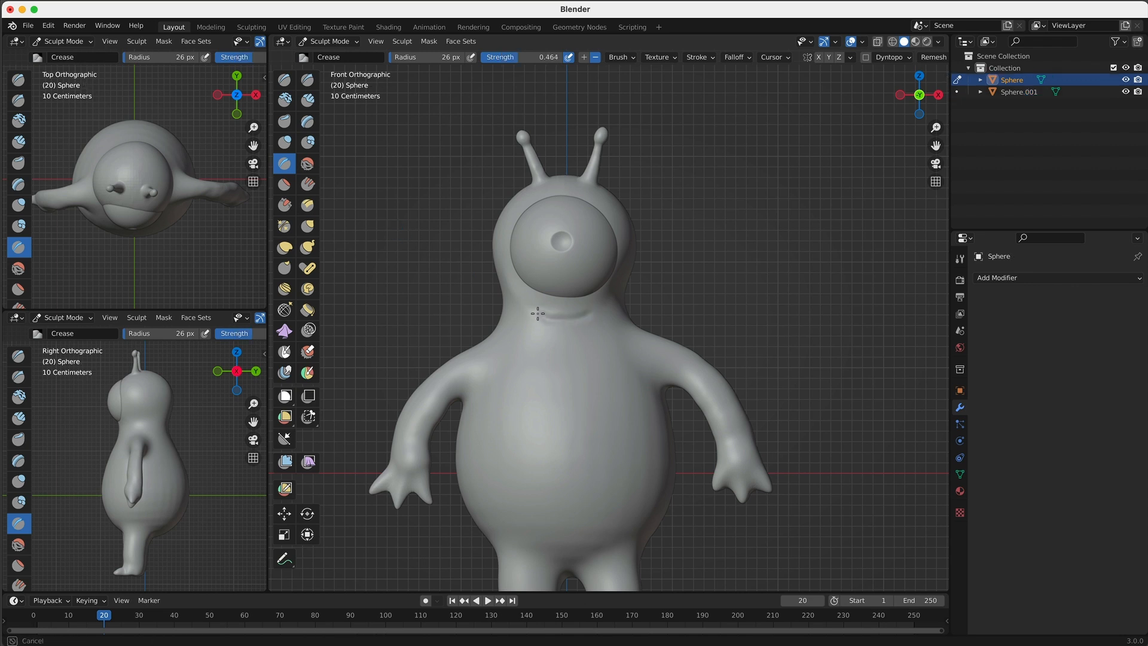
pyautogui.moveTo(567, 321)
pyautogui.mouseDown()
pyautogui.moveTo(546, 320)
pyautogui.moveTo(592, 316)
pyautogui.mouseUp()
# Set the Crease brush to radius 84 px and strength 0.112
pyautogui.hotkey('shift', 'f')
pyautogui.click(438, 302)
pyautogui.hotkey('shift', 'f')
pyautogui.click(436, 306)
pyautogui.keyDown('shift'); pyautogui.moveTo(607, 364); pyautogui.dragTo(593, 297, button='middle'); pyautogui.keyUp('shift')
pyautogui.press('f')
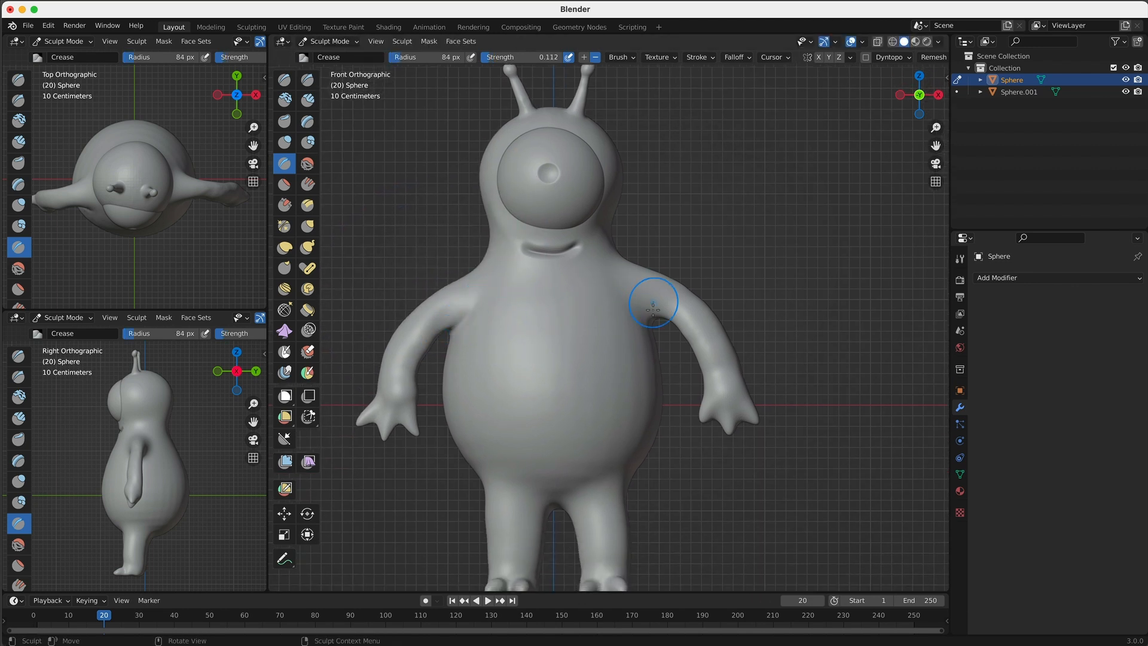
# Hide the viewport overlays in the large viewport, with the whole creature in a perspective view from the front
pyautogui.moveTo(642, 318); pyautogui.dragTo(496, 484, button='middle')
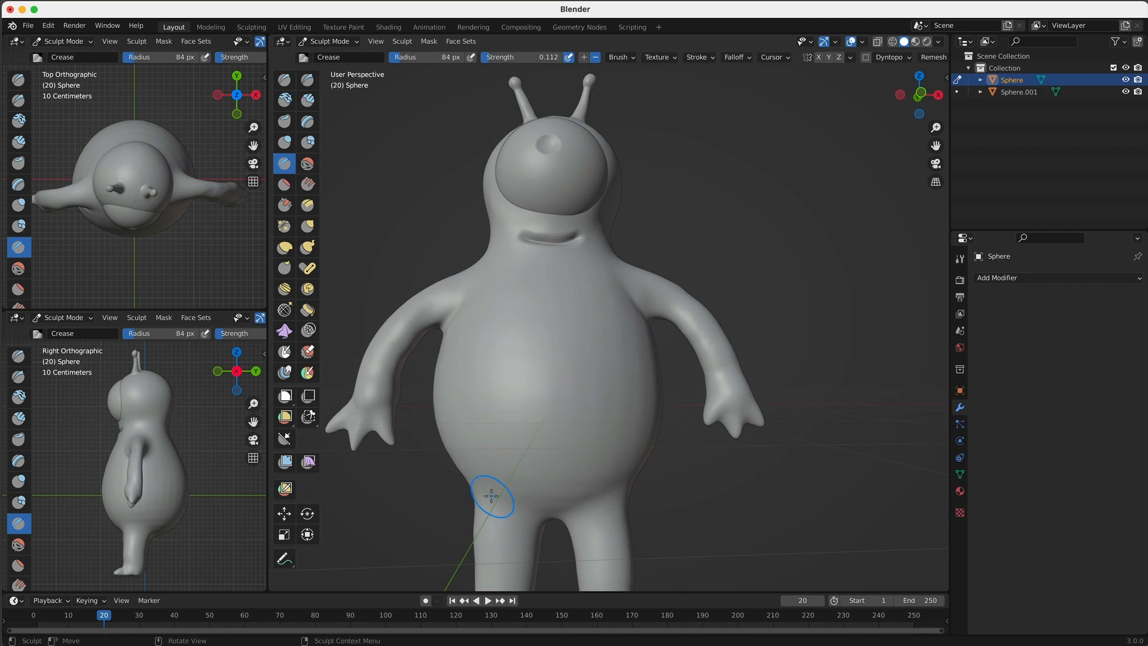
pyautogui.moveTo(564, 505); pyautogui.dragTo(544, 376, button='middle')
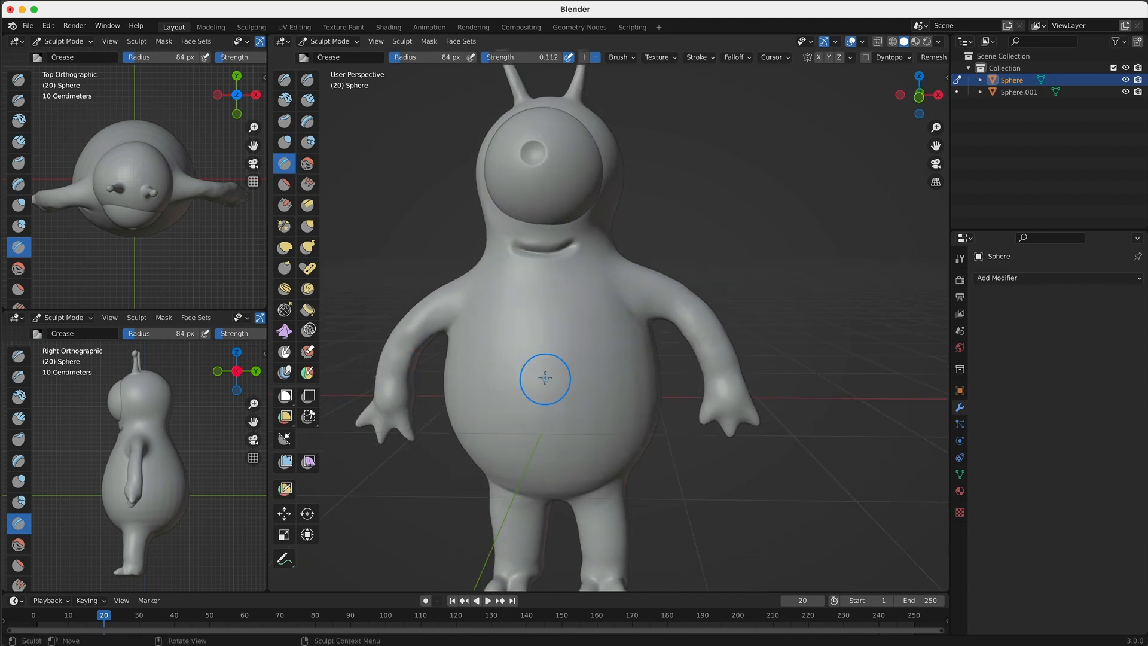
pyautogui.keyDown('shift'); pyautogui.moveTo(579, 412); pyautogui.dragTo(621, 384, button='middle'); pyautogui.keyUp('shift')
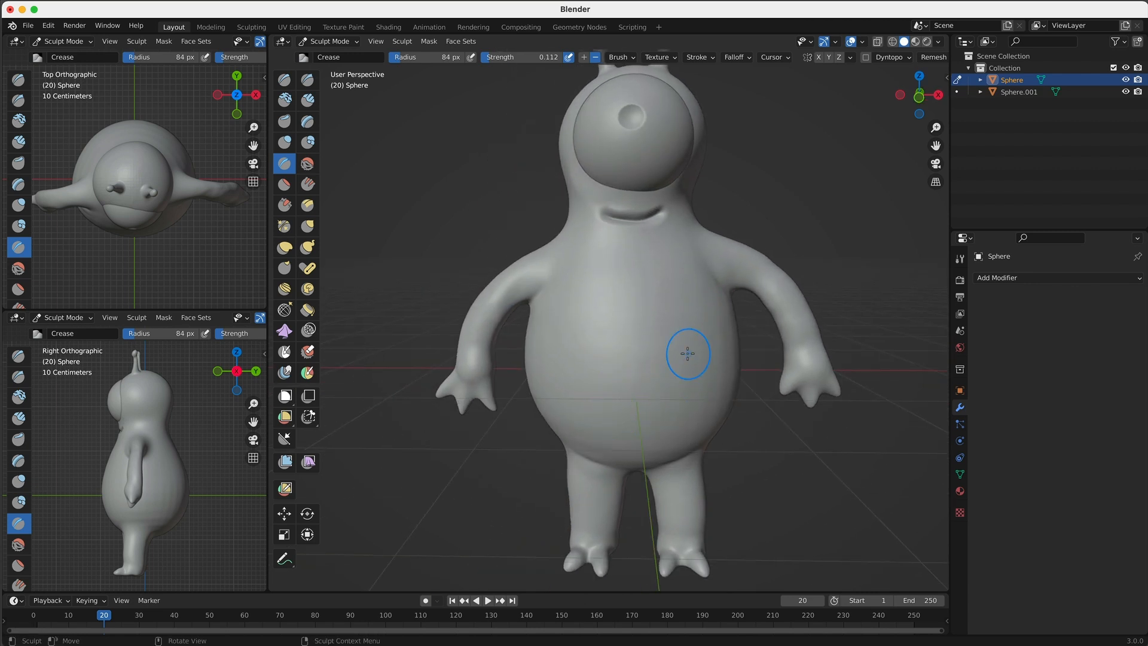
pyautogui.scroll(-3, 684, 348)
pyautogui.moveTo(680, 370); pyautogui.dragTo(695, 390, button='middle')
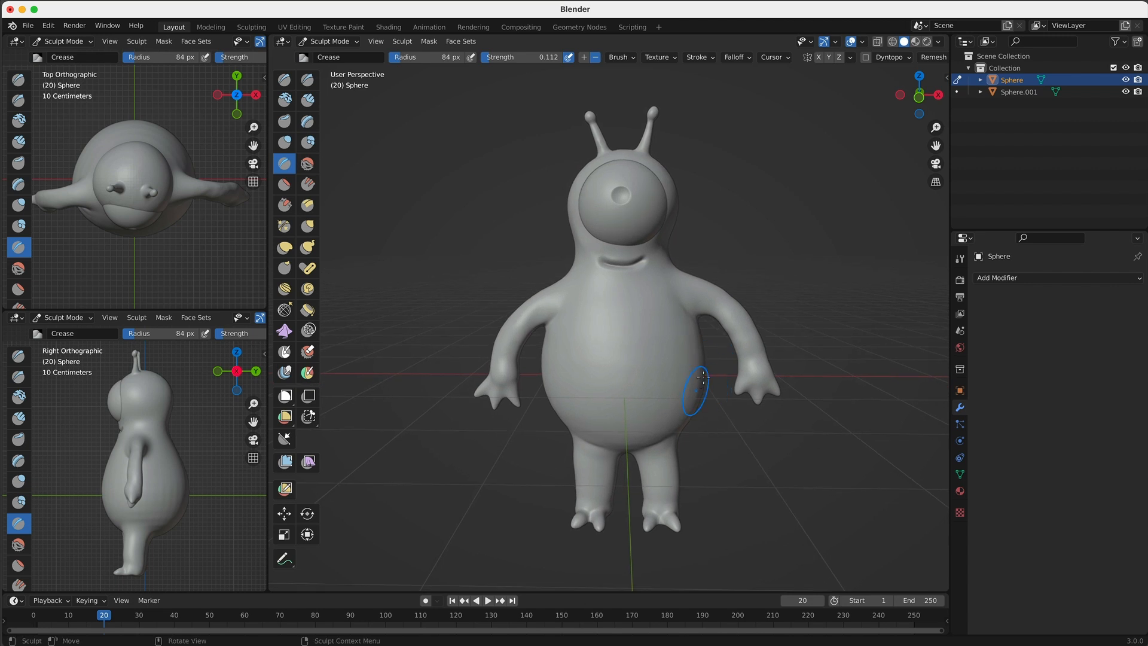
pyautogui.click(851, 42)
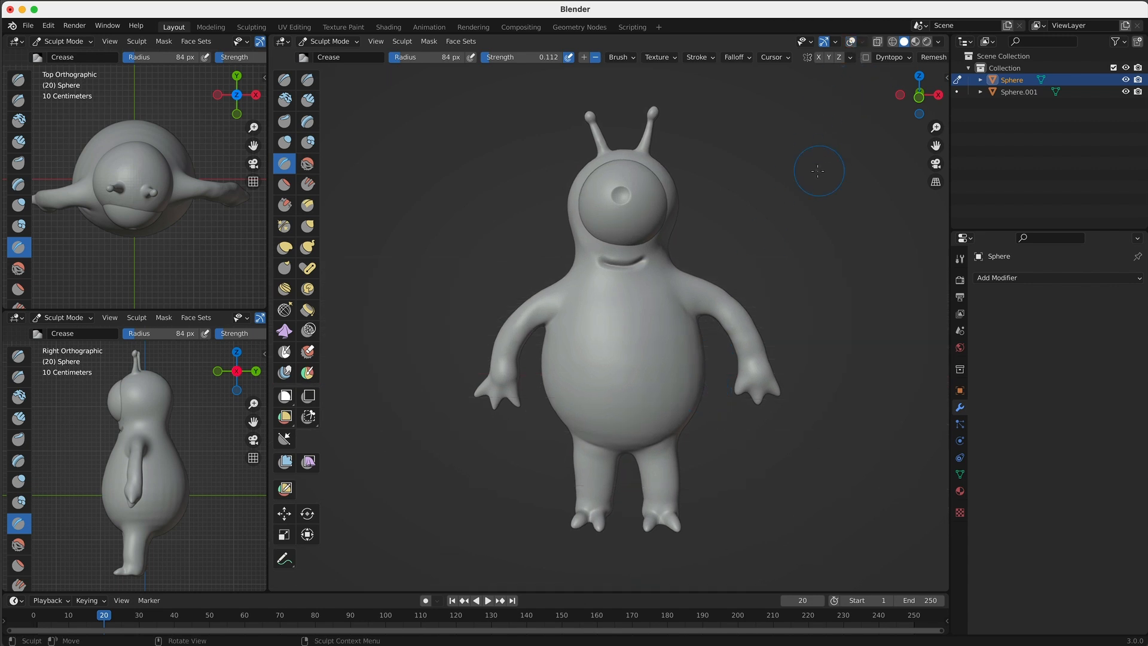